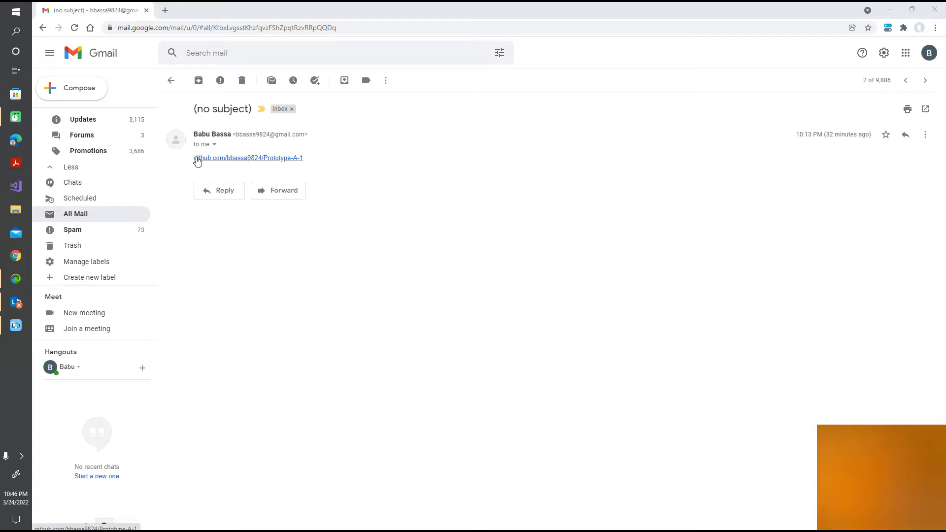
- Copy the Prototype-A-1 GitHub repository address from the email and open it in the browser
{"action": "left_click_drag", "start_coordinate": [193, 155], "coordinate": [302, 167]}
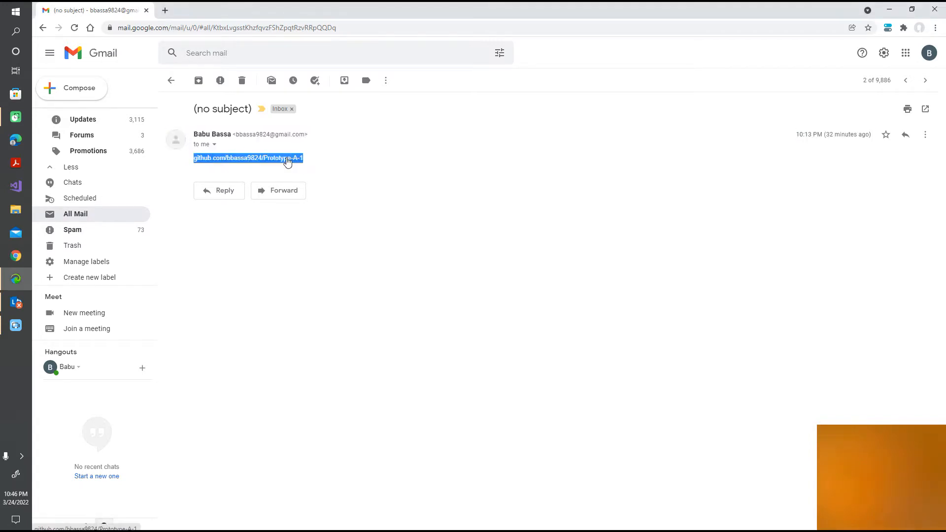
{"action": "right_click", "coordinate": [287, 158]}
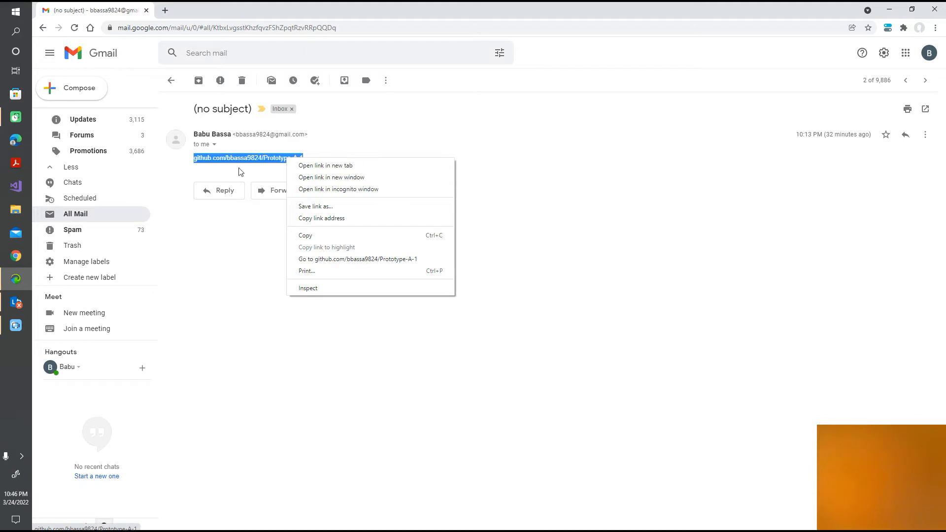
{"action": "left_click", "coordinate": [321, 236]}
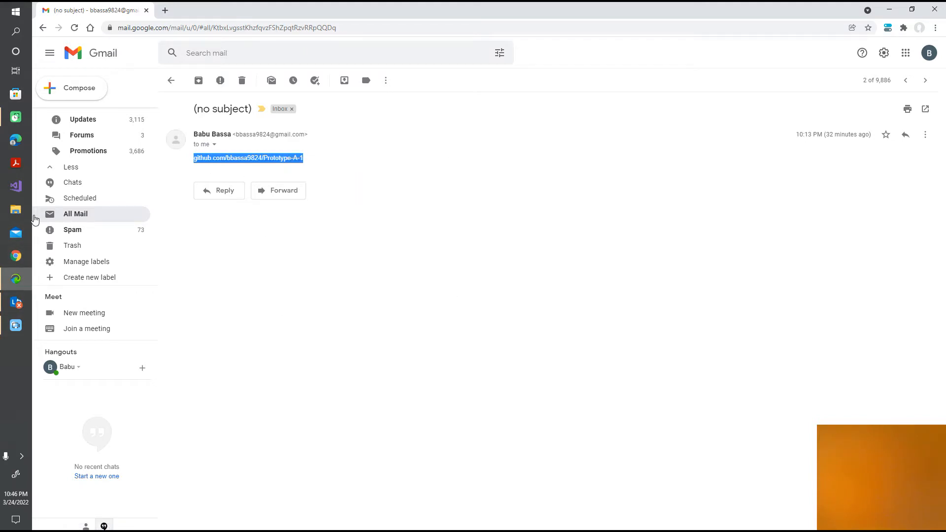
{"action": "left_click", "coordinate": [366, 27]}
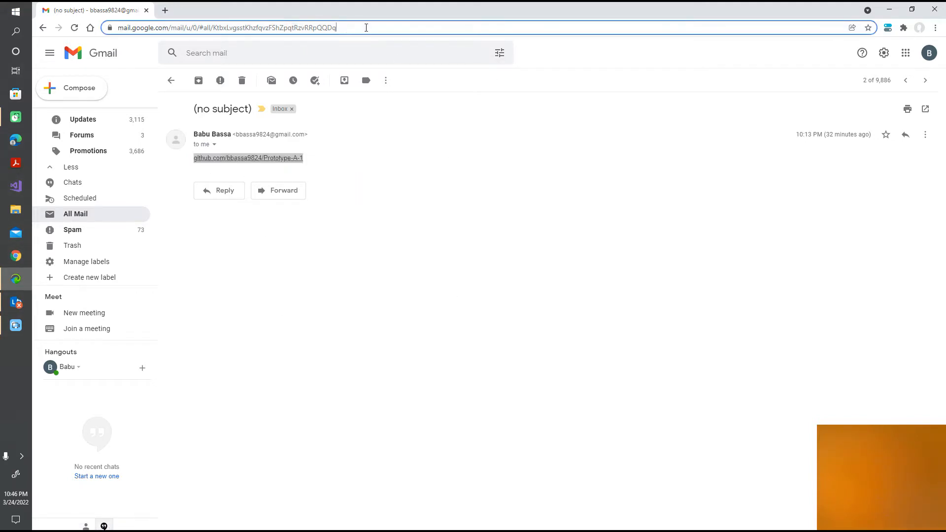
{"action": "right_click", "coordinate": [218, 28]}
{"action": "left_click", "coordinate": [242, 91]}
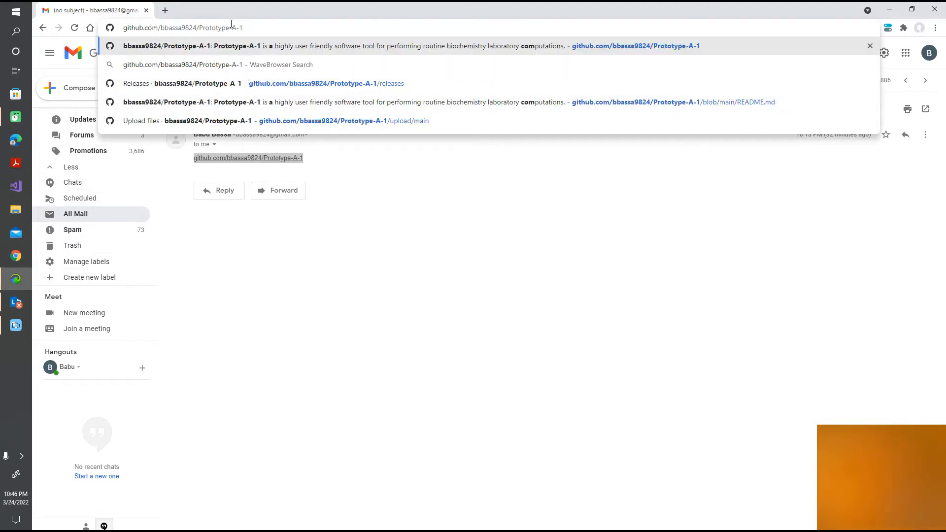
{"action": "key", "text": "ctrl+a"}
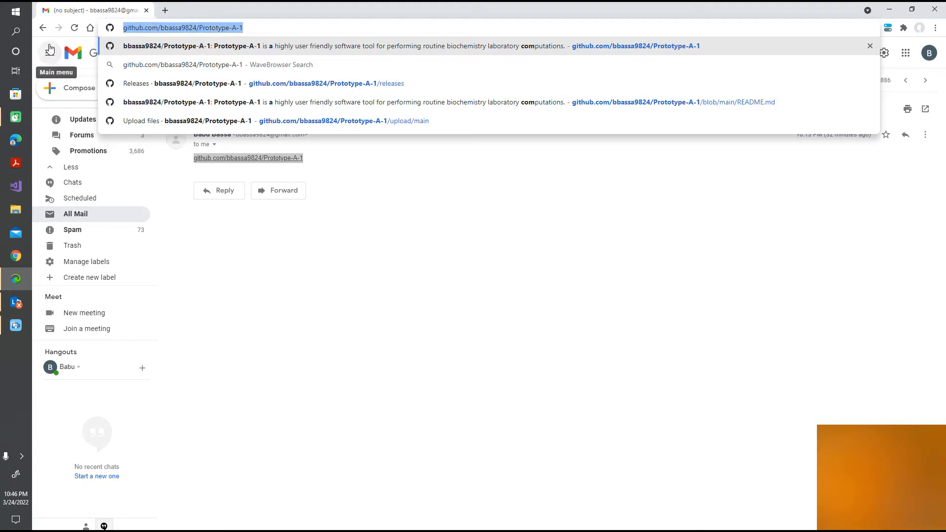
{"action": "key", "text": "Return"}
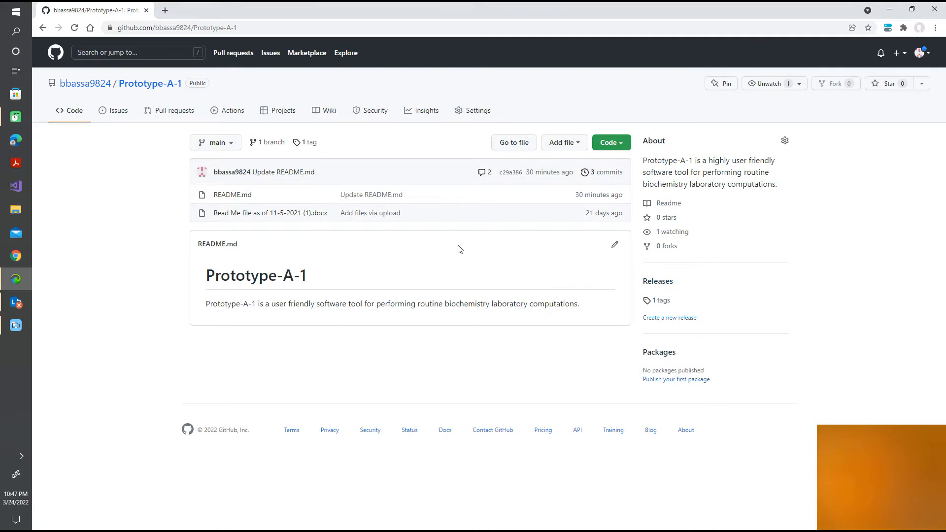
- Download Prototype-A1-Fullversion-Installer-2-22-2022.msi from the assets of the Prototype-A-1 release
{"action": "left_click", "coordinate": [651, 285]}
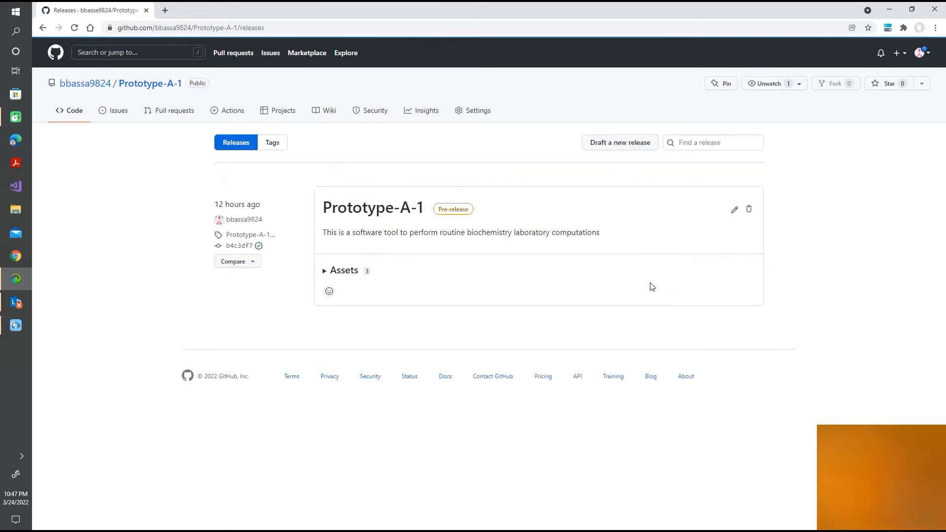
{"action": "left_click", "coordinate": [345, 271]}
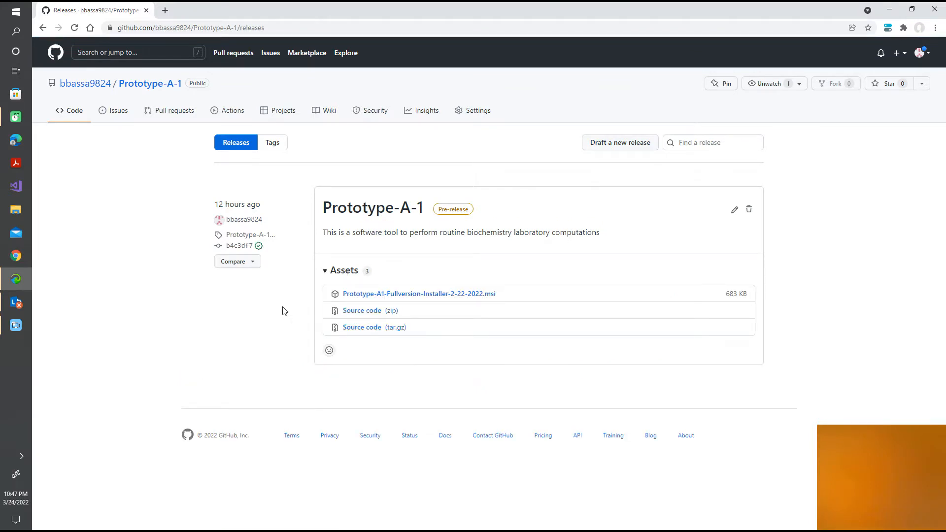
{"action": "left_click", "coordinate": [385, 294]}
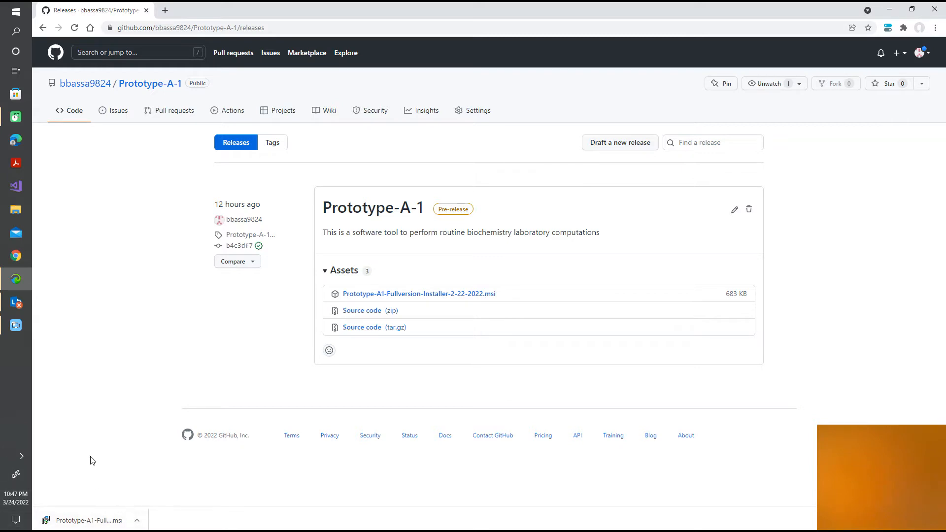
- Run the downloaded Prototype-A1 installer despite the unverified publisher, and complete the setup through to closing the wizard
{"action": "left_click", "coordinate": [137, 522]}
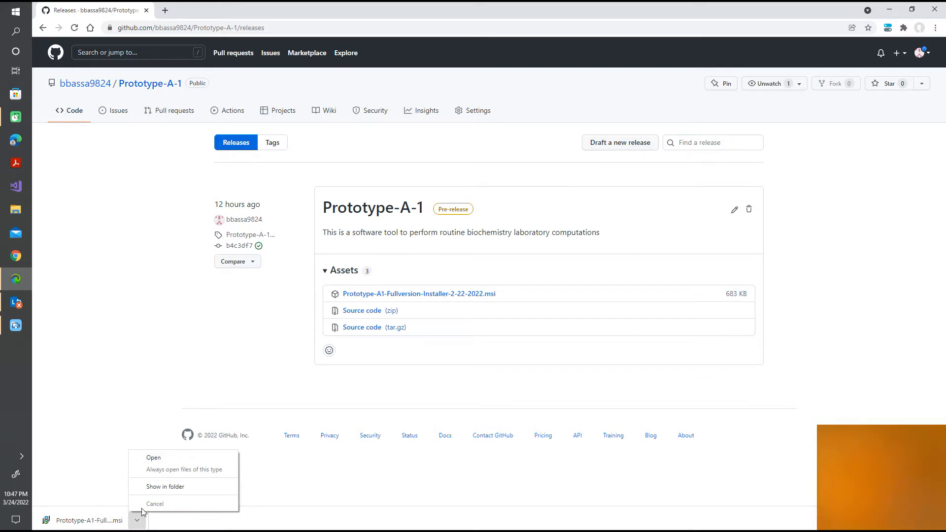
{"action": "left_click", "coordinate": [153, 458]}
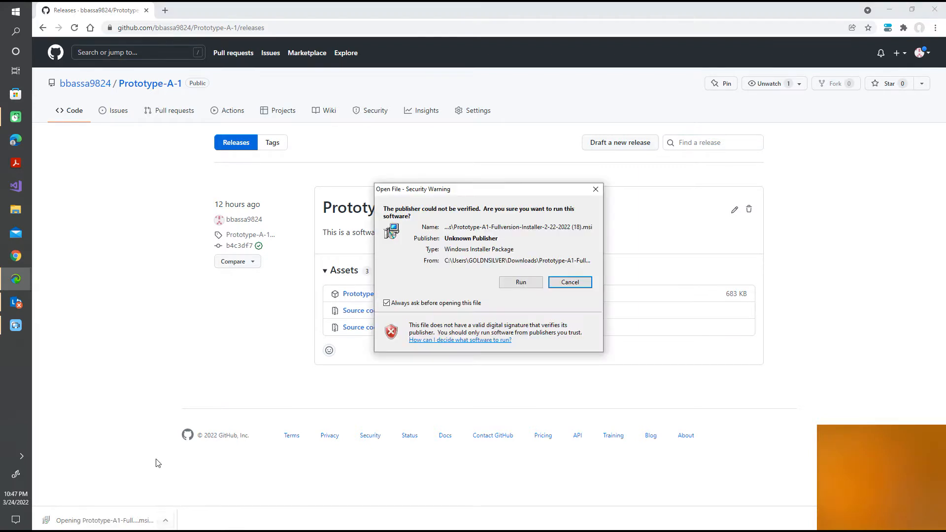
{"action": "left_click", "coordinate": [520, 283]}
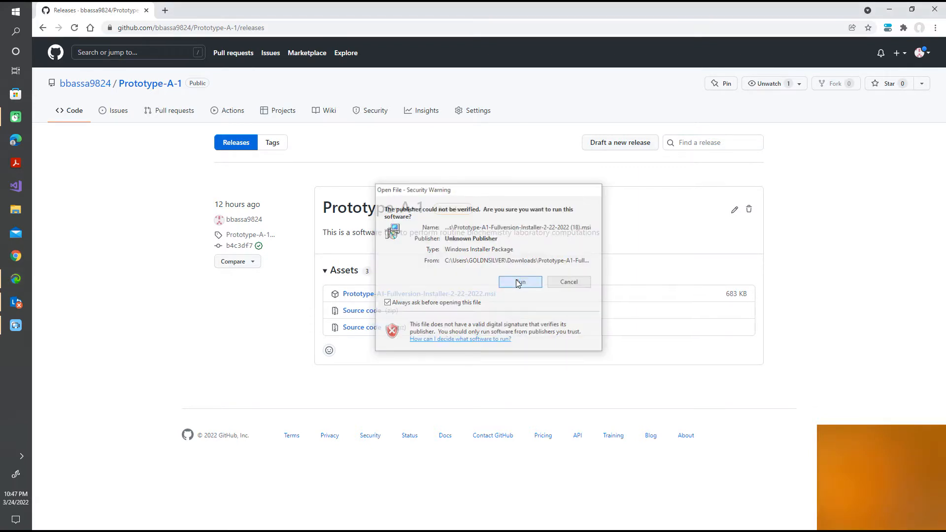
{"action": "left_click", "coordinate": [543, 357]}
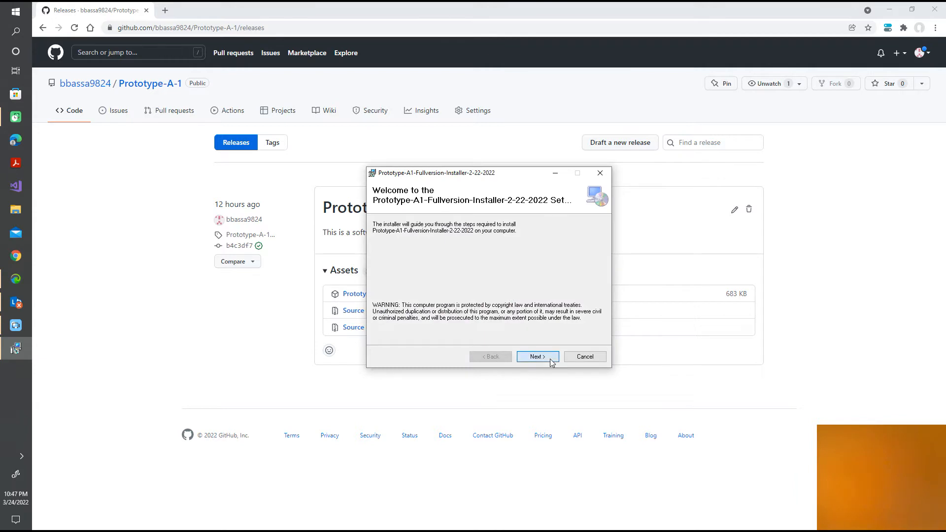
{"action": "left_click", "coordinate": [551, 362]}
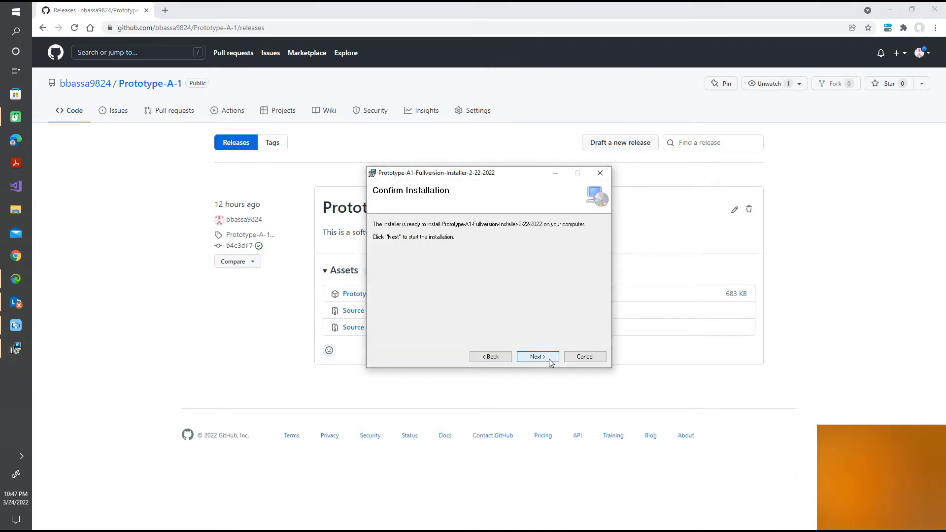
{"action": "left_click", "coordinate": [550, 362]}
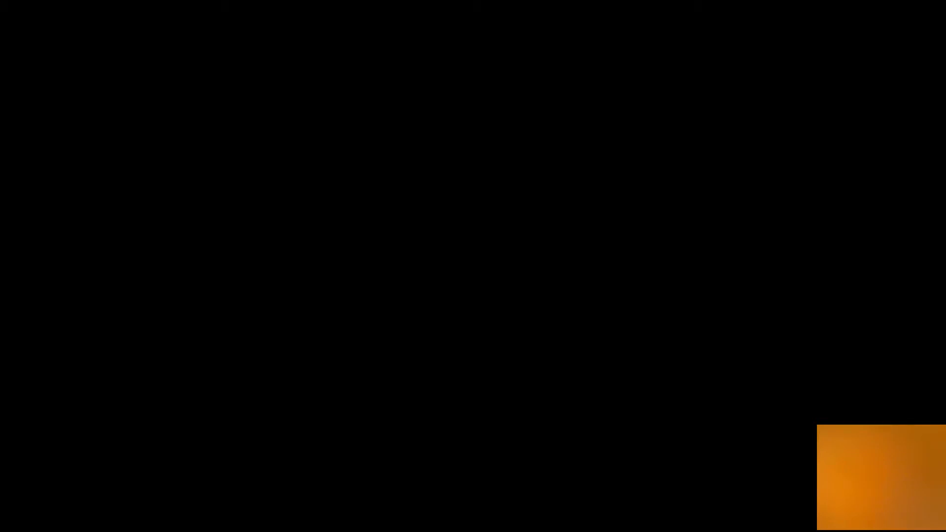
{"action": "left_click", "coordinate": [422, 347]}
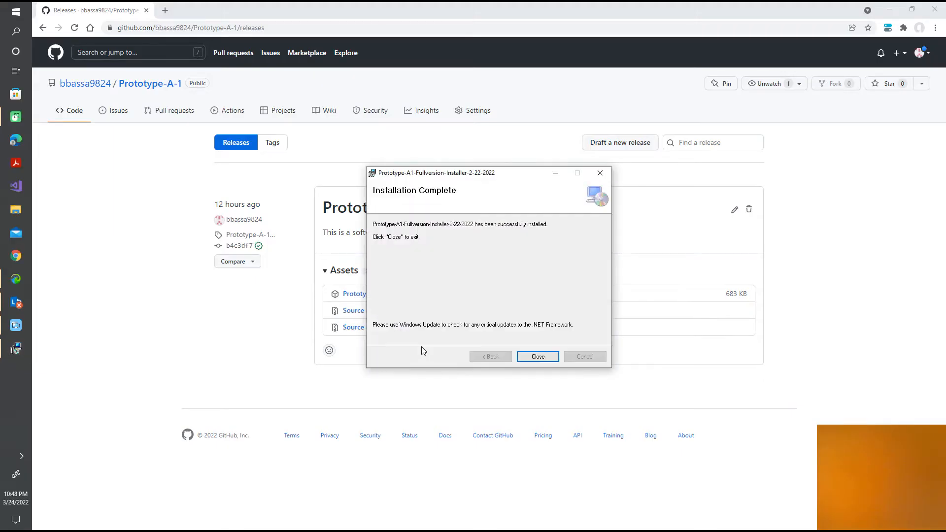
{"action": "left_click", "coordinate": [531, 358]}
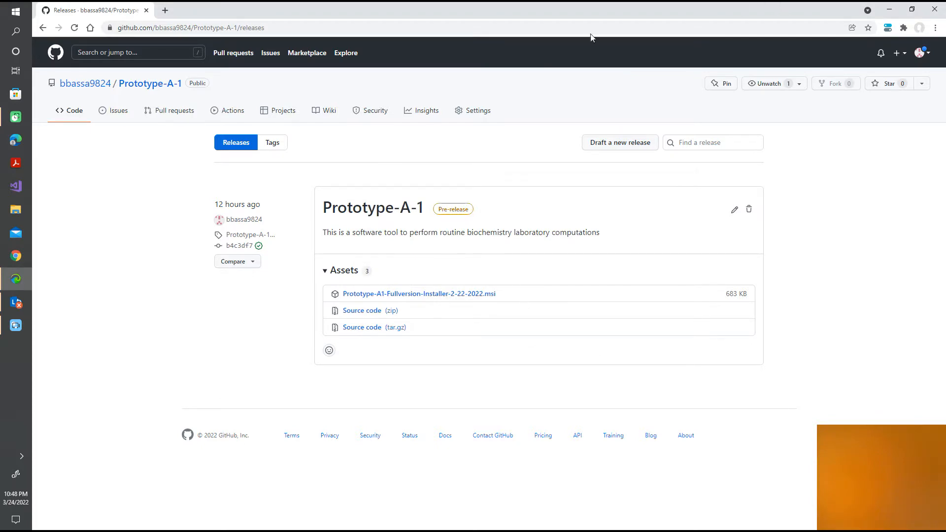
- Launch the newly installed Prototype-A1-Full version-2-22-2022 program from the desktop's app list and close it without saving the work
{"action": "left_click", "coordinate": [927, 14]}
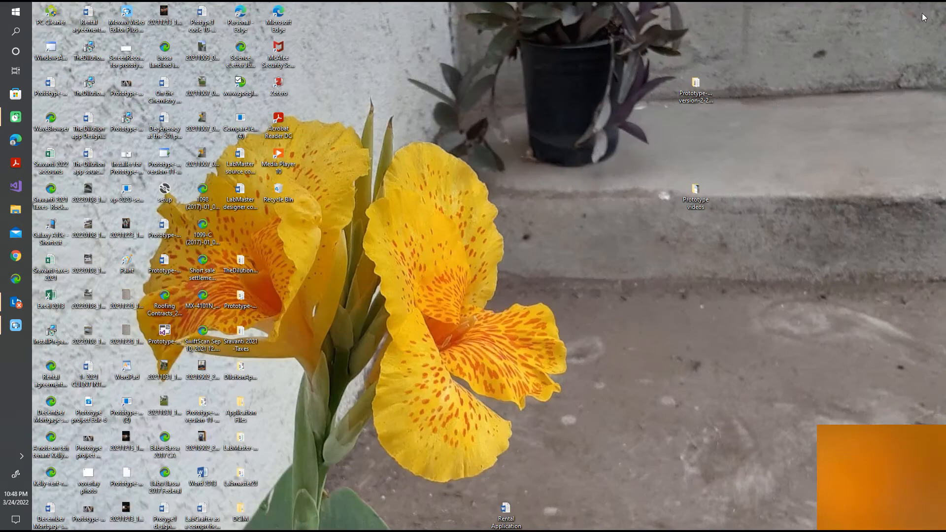
{"action": "left_click", "coordinate": [14, 17]}
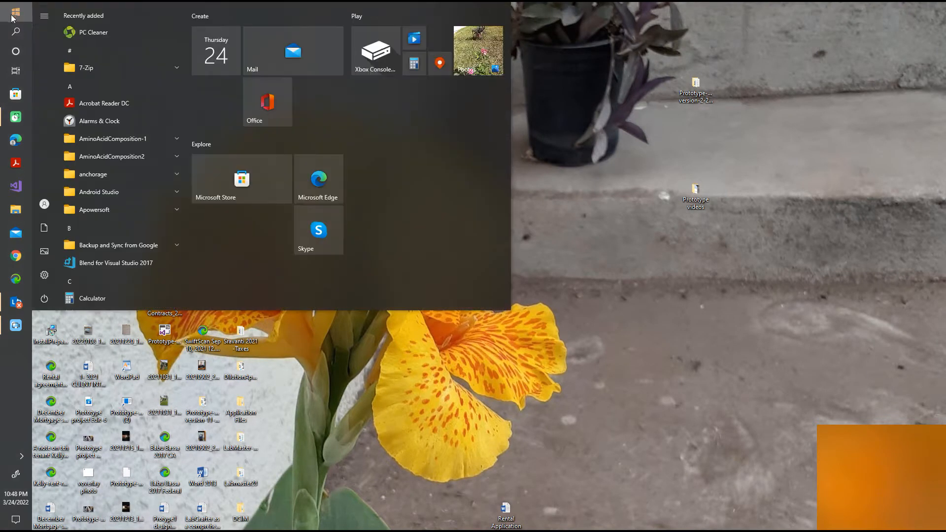
{"action": "scroll", "coordinate": [108, 125], "scroll_direction": "down", "scroll_amount": 10}
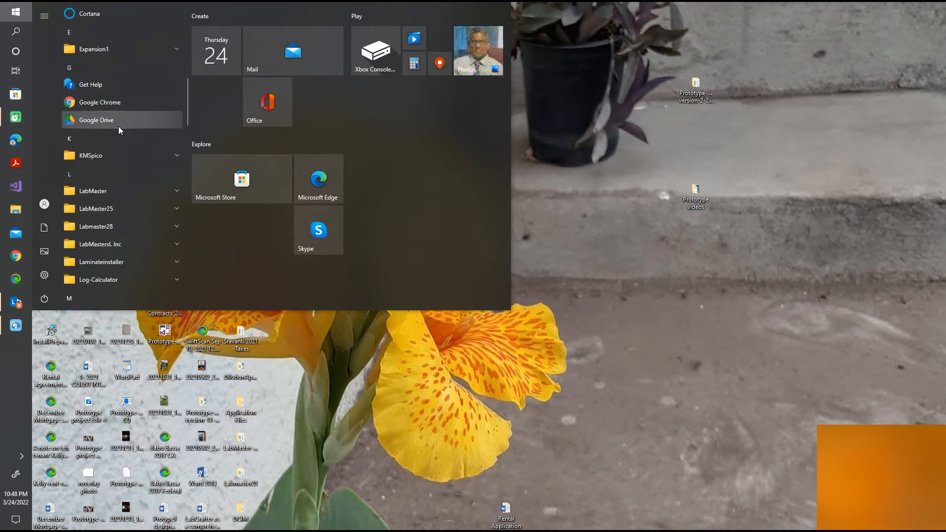
{"action": "scroll", "coordinate": [118, 126], "scroll_direction": "down", "scroll_amount": 10}
{"action": "scroll", "coordinate": [119, 126], "scroll_direction": "down", "scroll_amount": 5}
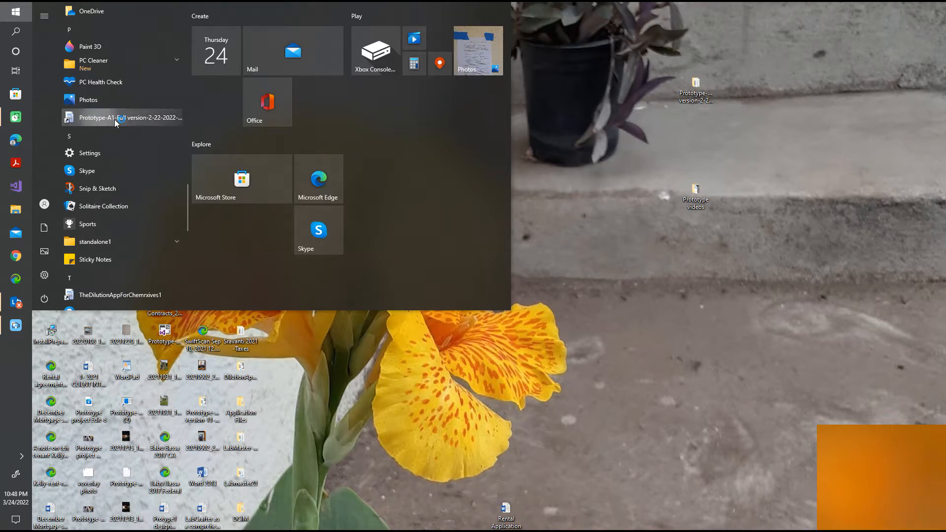
{"action": "left_click", "coordinate": [79, 119]}
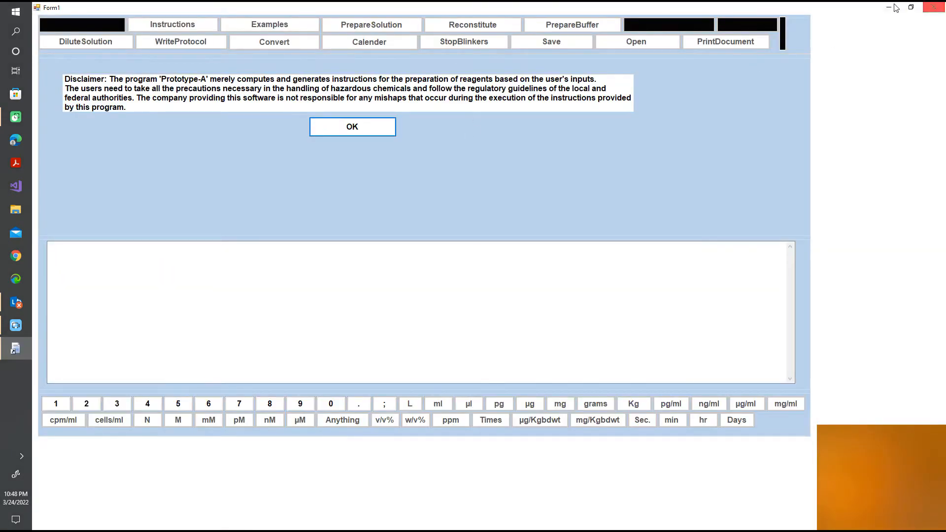
{"action": "left_click", "coordinate": [938, 10]}
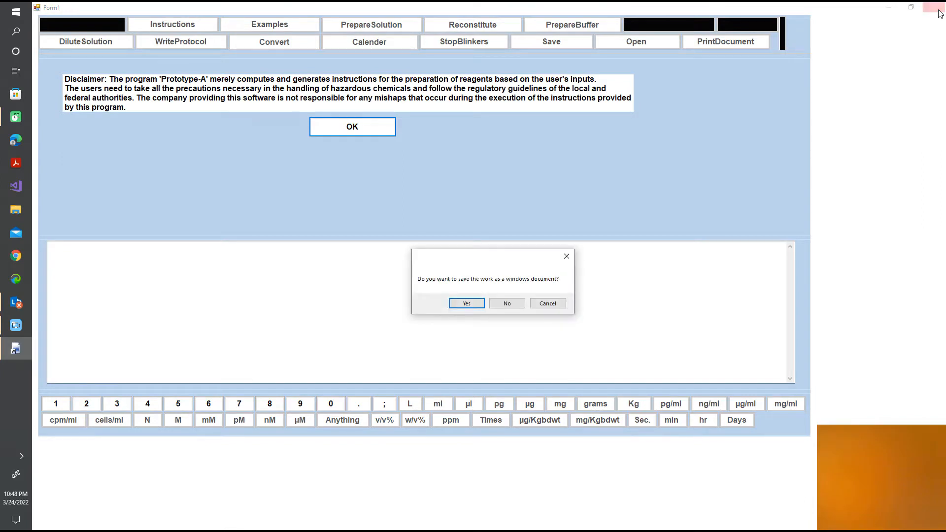
{"action": "left_click", "coordinate": [507, 303]}
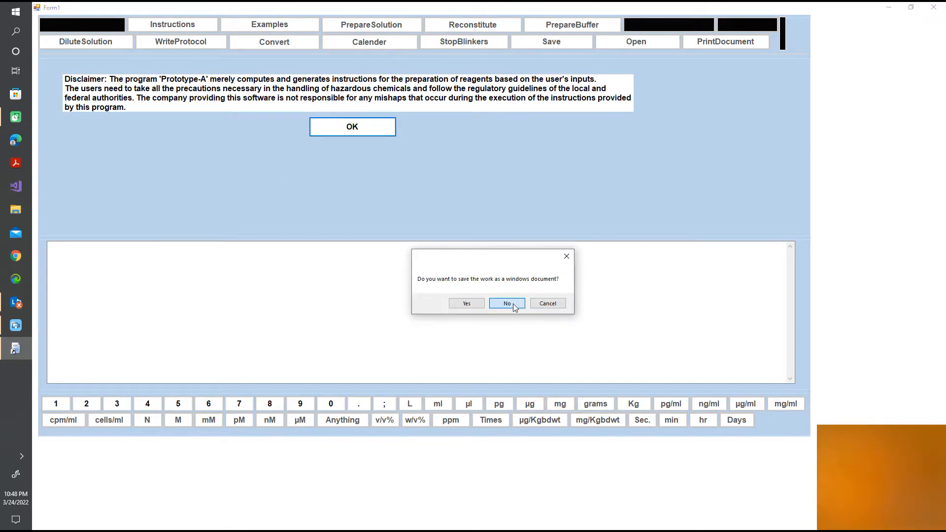
- Bring up the uninstall option for Prototype-A1-Full version-2-22-2022 in the list of installed apps and dismiss it
{"action": "left_click", "coordinate": [15, 11]}
{"action": "scroll", "coordinate": [120, 176], "scroll_direction": "down", "scroll_amount": 15}
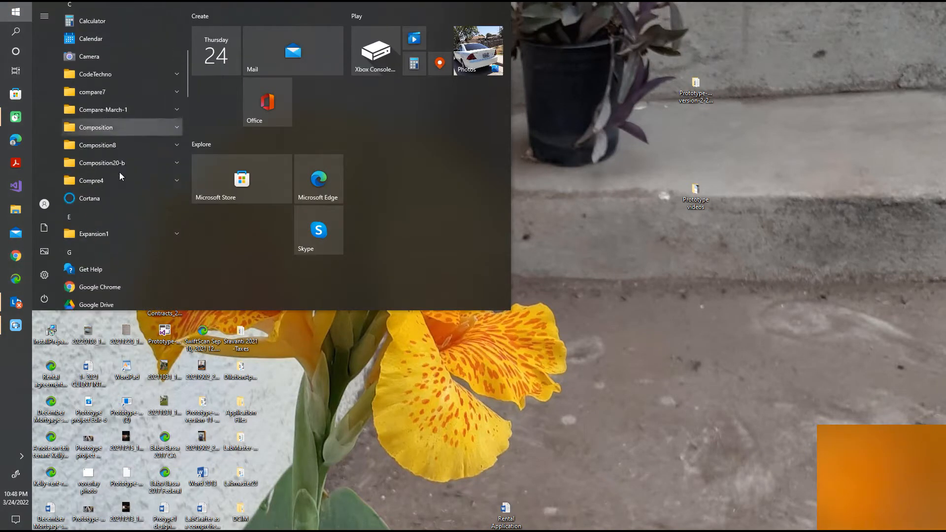
{"action": "scroll", "coordinate": [121, 173], "scroll_direction": "down", "scroll_amount": 6}
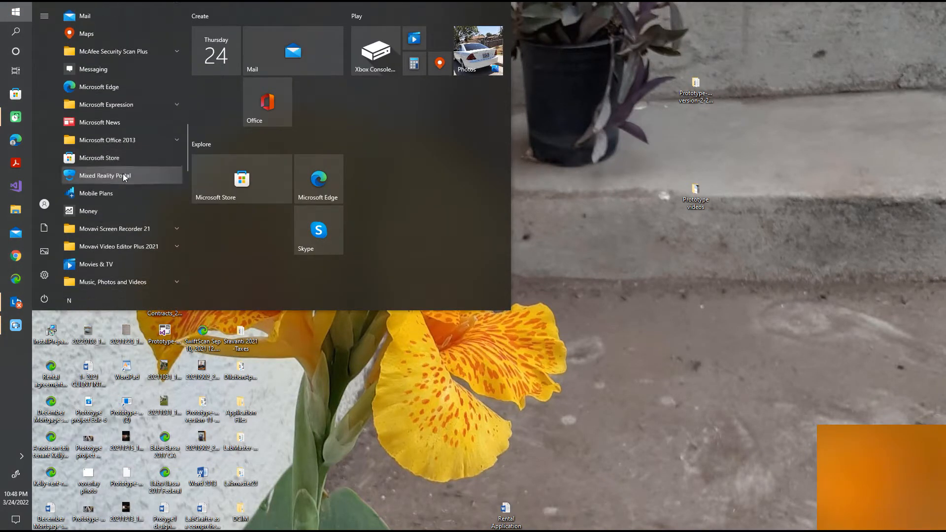
{"action": "scroll", "coordinate": [108, 132], "scroll_direction": "down", "scroll_amount": 5}
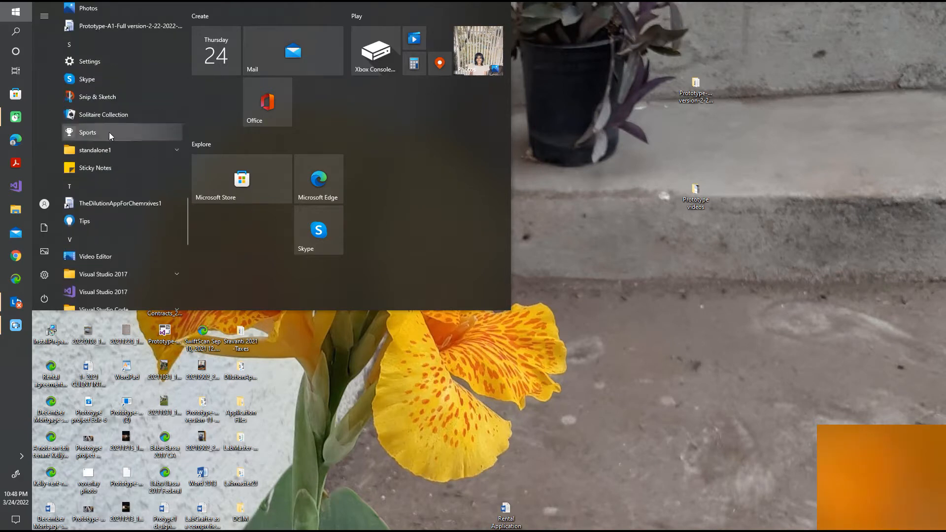
{"action": "right_click", "coordinate": [82, 29]}
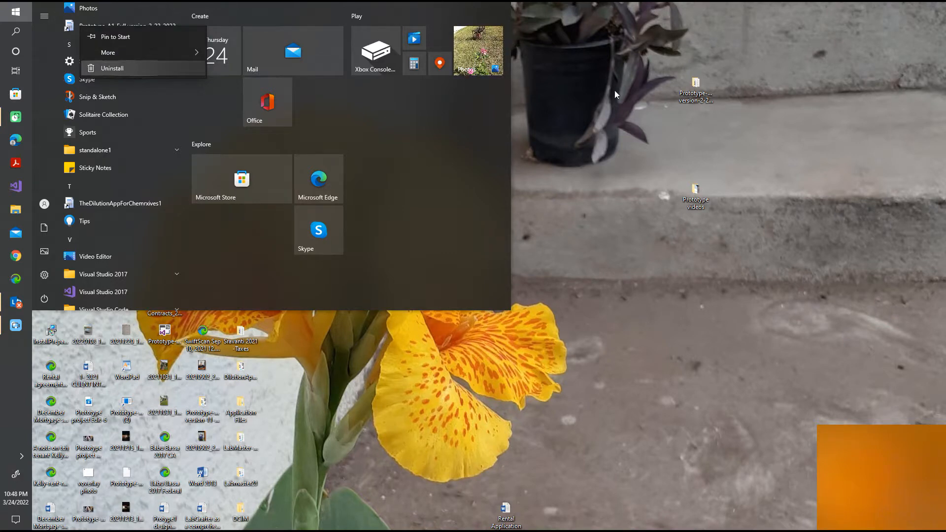
{"action": "key", "text": "Escape"}
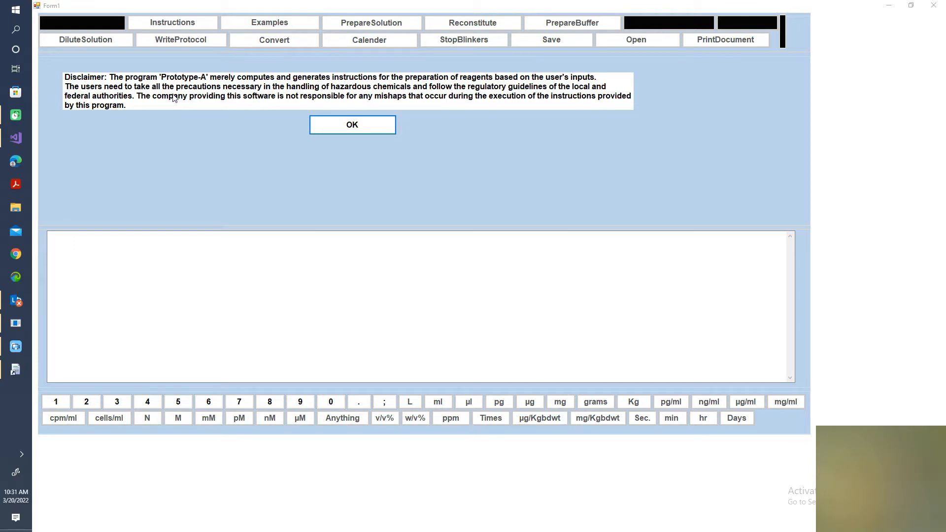
- Accept the Prototype-A disclaimer and acknowledge the trial-period notice
{"action": "left_click", "coordinate": [335, 127]}
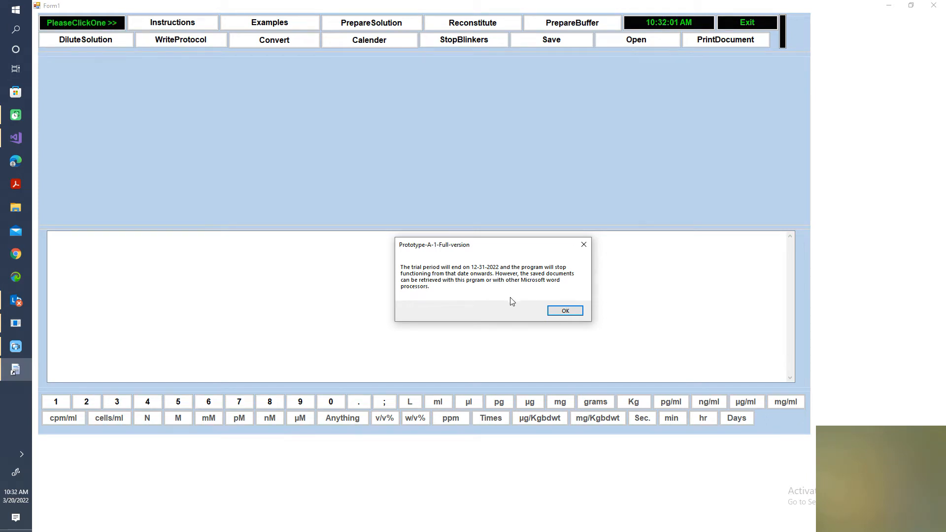
{"action": "left_click", "coordinate": [552, 312]}
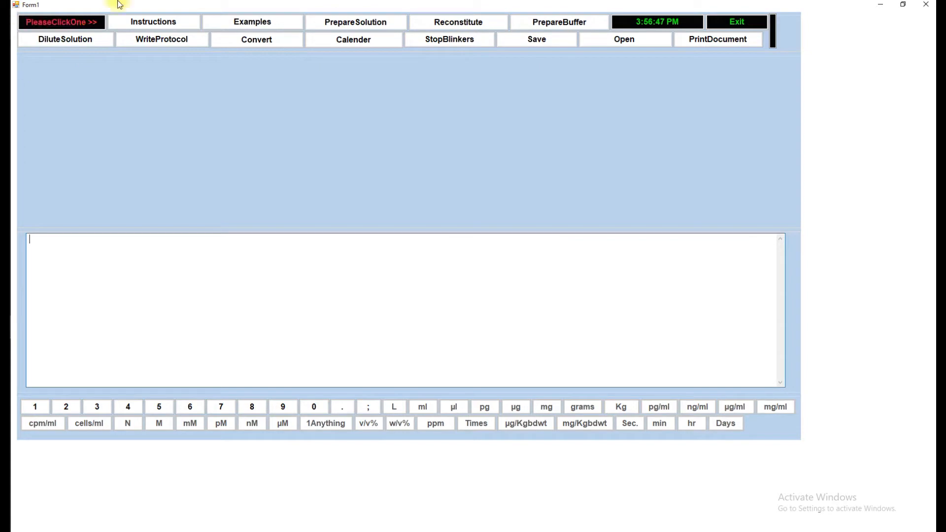
- Review the program's built-in usage instructions and examples
{"action": "left_click", "coordinate": [151, 24]}
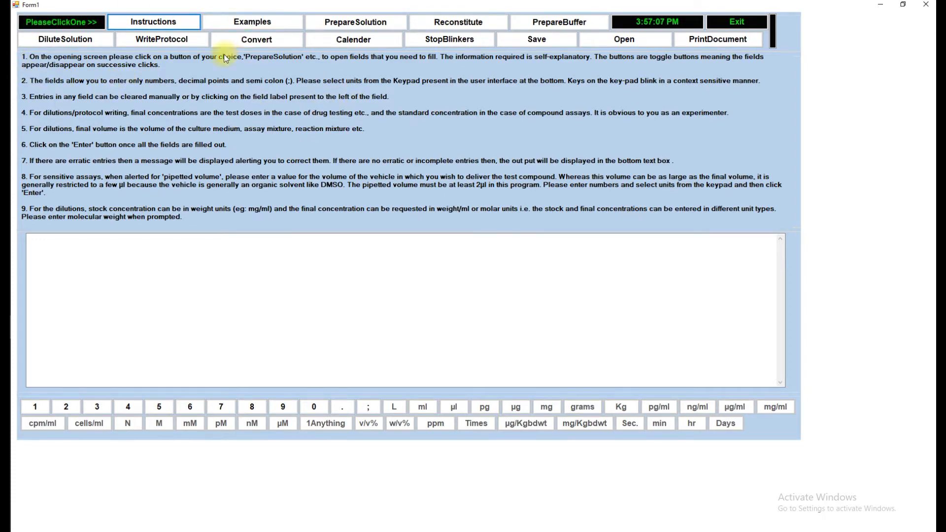
{"action": "left_click", "coordinate": [247, 25]}
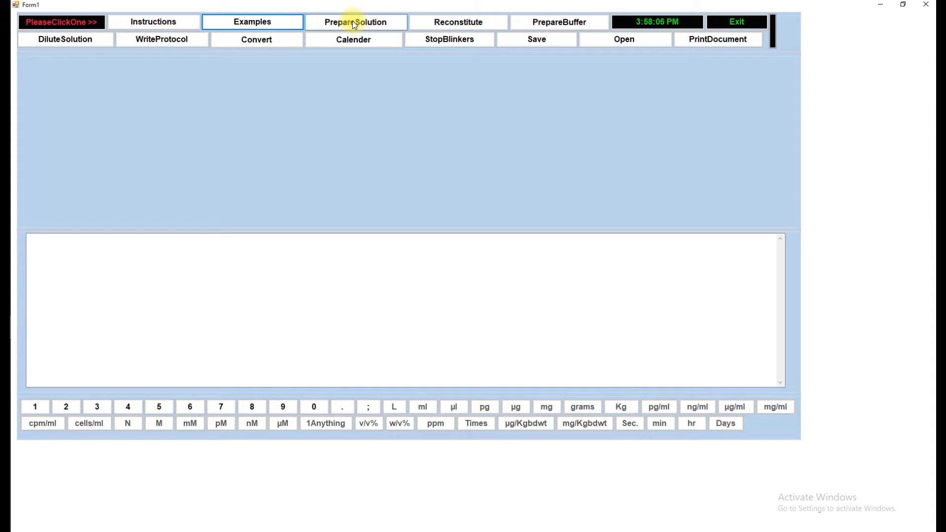
- Start a solution preparation for glucose with a required concentration of 10 mM
{"action": "left_click", "coordinate": [355, 22]}
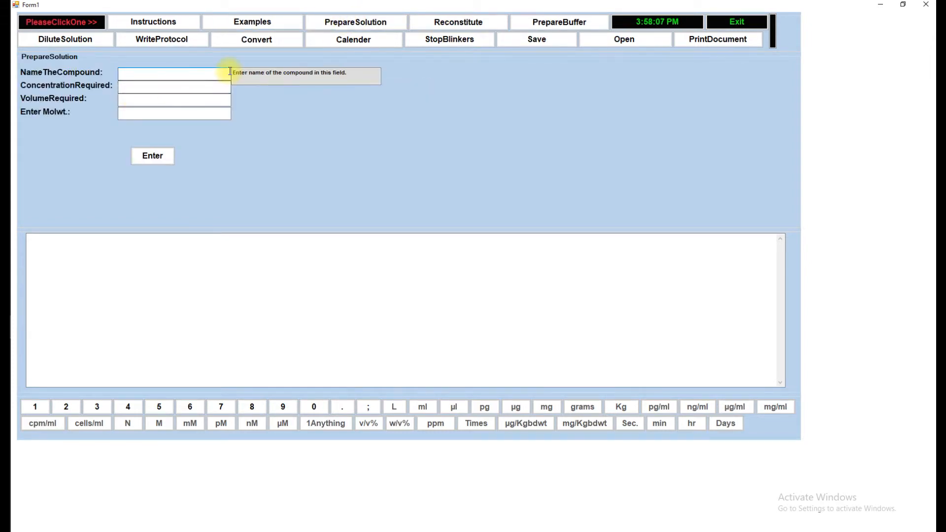
{"action": "type", "text": "glucose"}
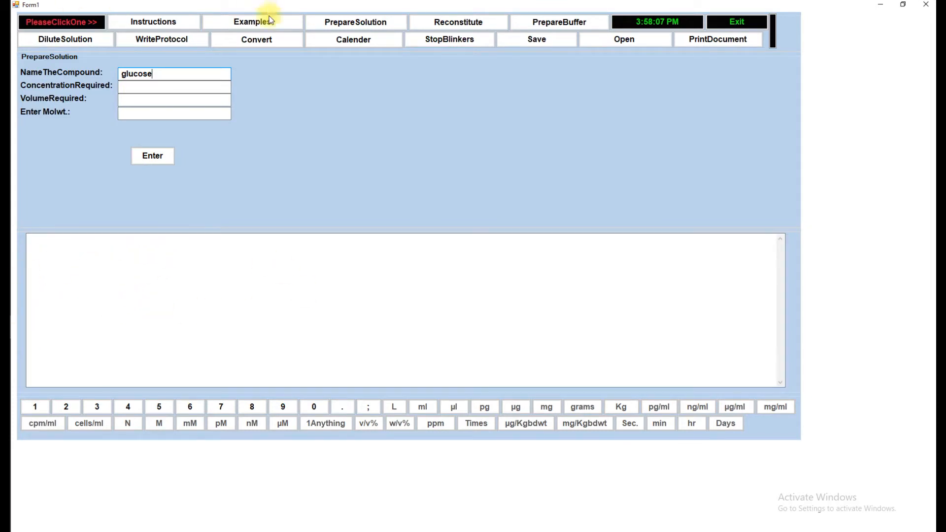
{"action": "left_click", "coordinate": [186, 85]}
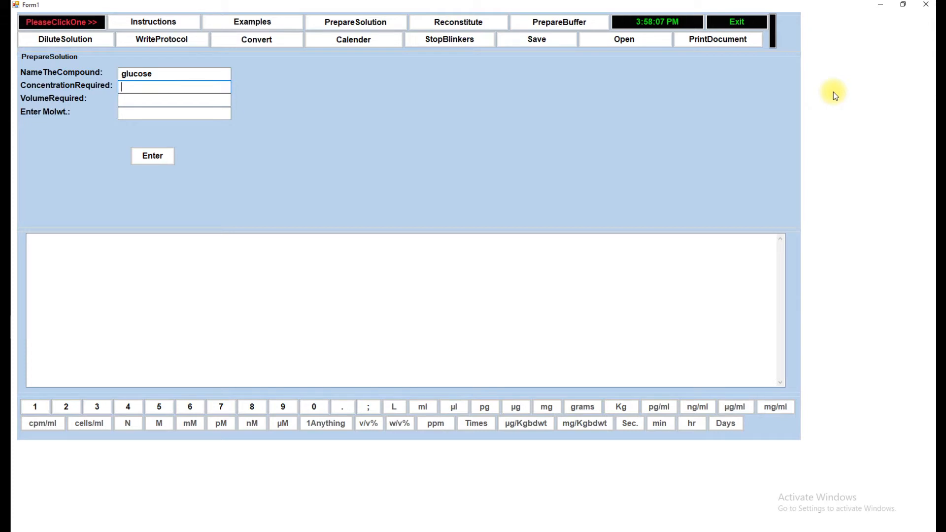
{"action": "type", "text": "10"}
{"action": "key", "text": "shift+m"}
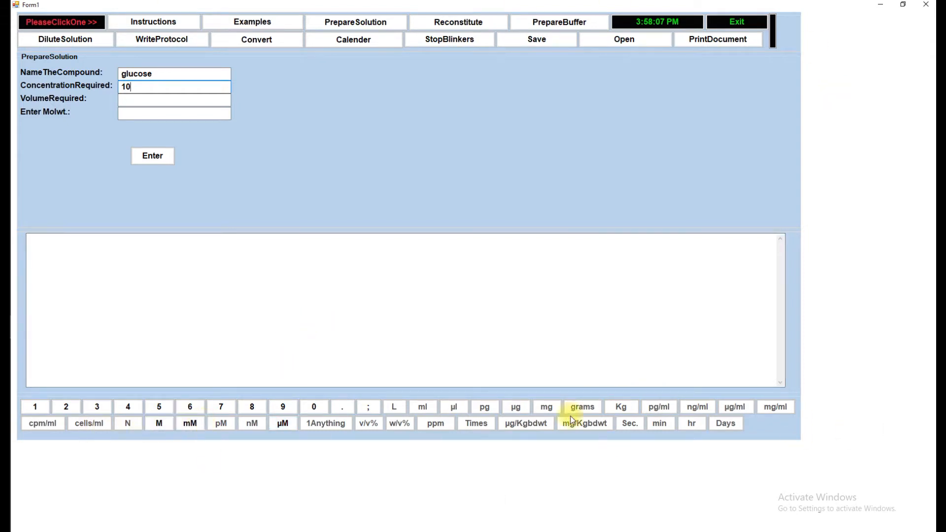
{"action": "left_click", "coordinate": [190, 422]}
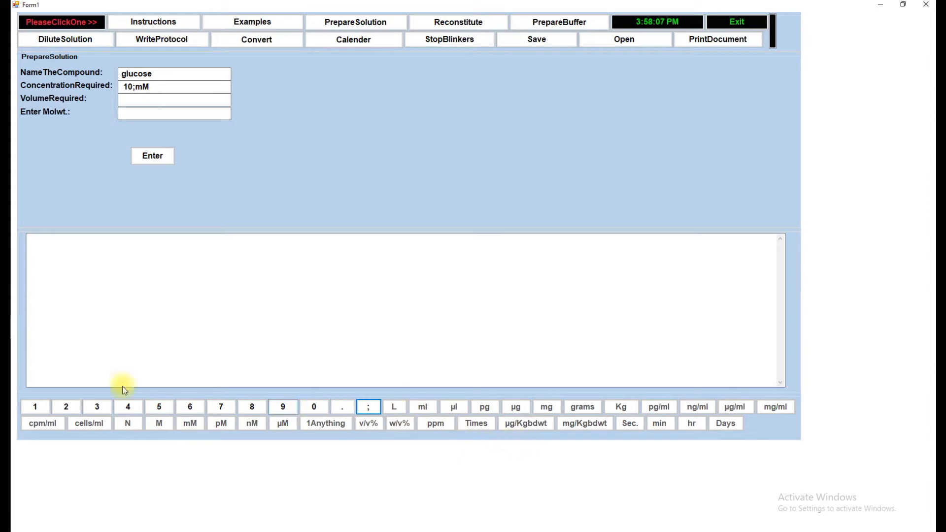
{"action": "mouse_move", "coordinate": [155, 90]}
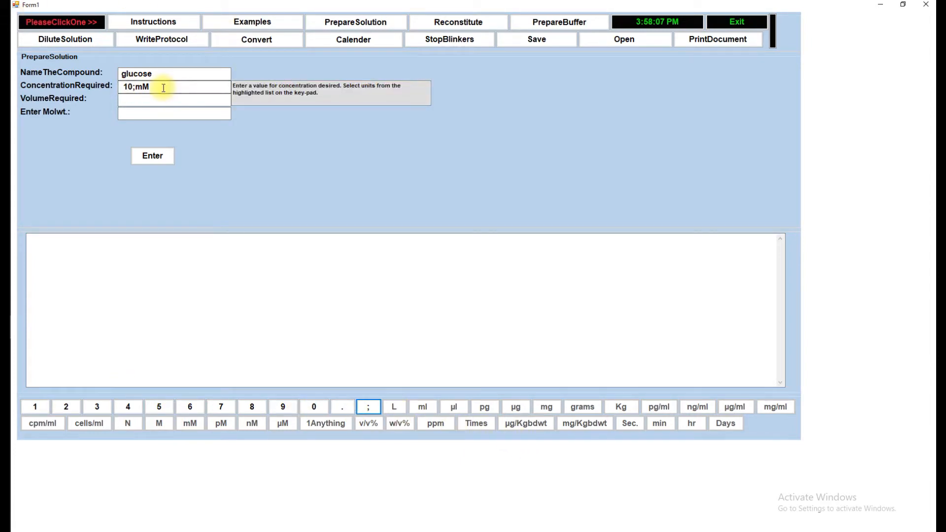
- Set the glucose solution's volume to 100 ml and molecular weight to 180, and calculate the preparation procedure
{"action": "left_click", "coordinate": [132, 100]}
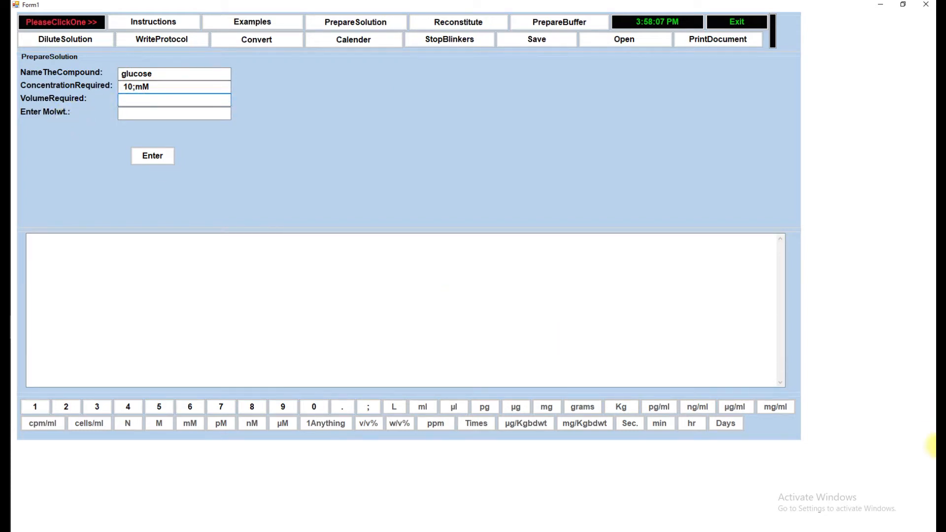
{"action": "type", "text": "100"}
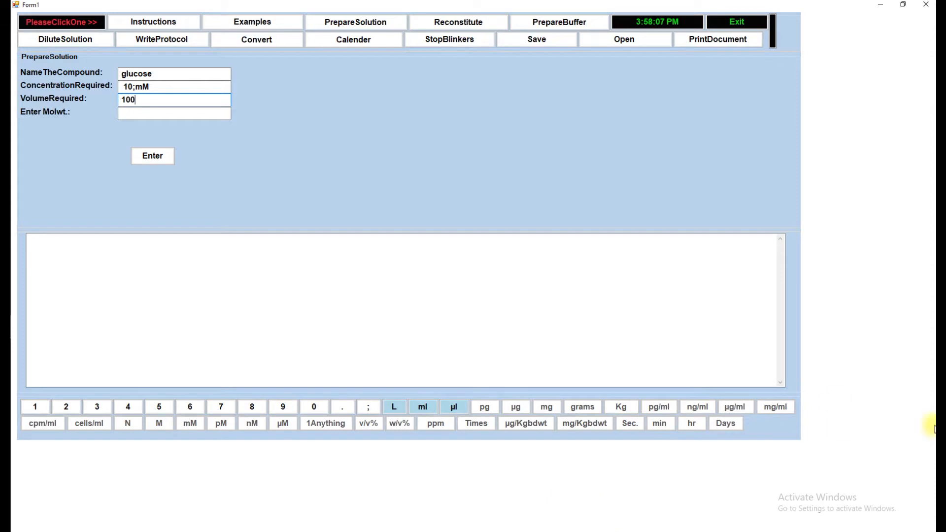
{"action": "left_click", "coordinate": [425, 407]}
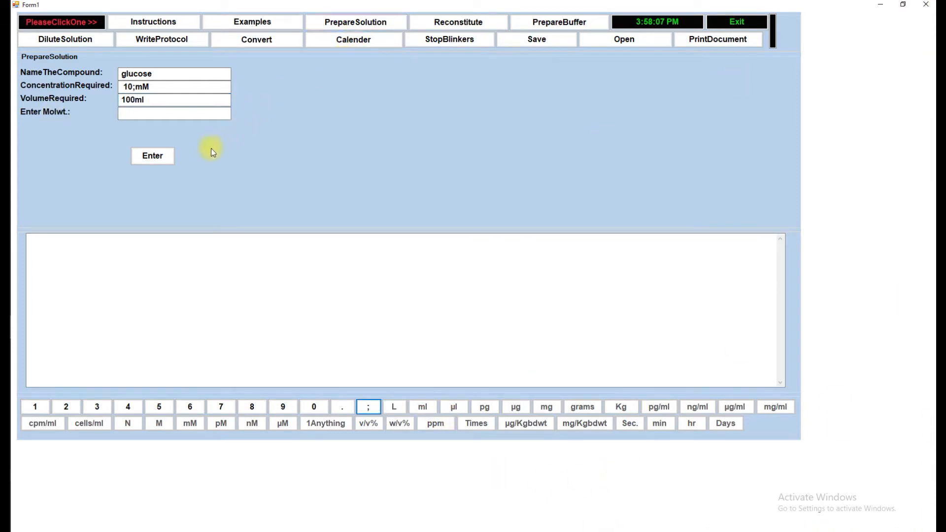
{"action": "left_click", "coordinate": [129, 114]}
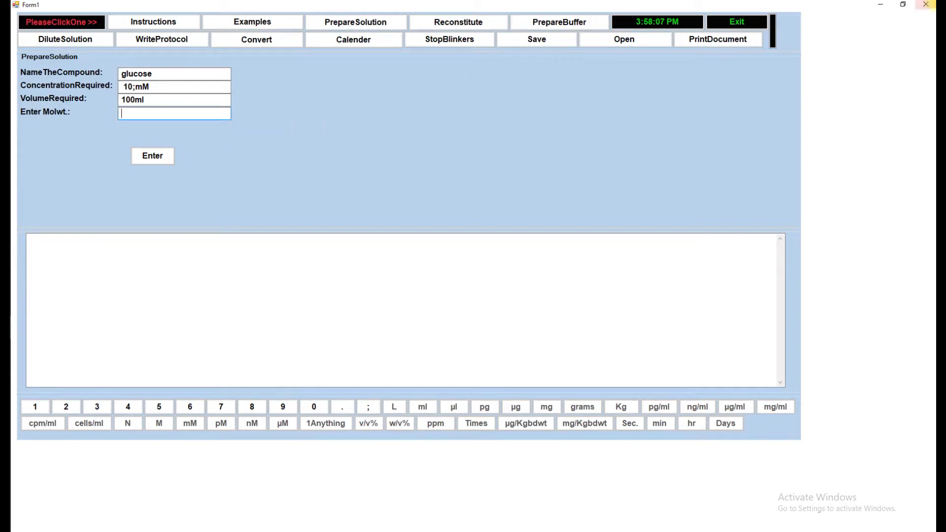
{"action": "type", "text": "180"}
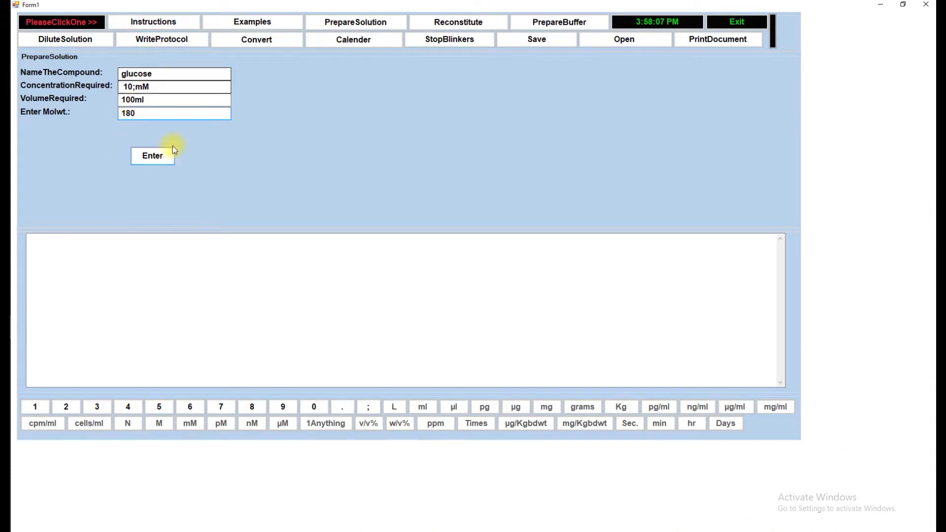
{"action": "left_click", "coordinate": [151, 160]}
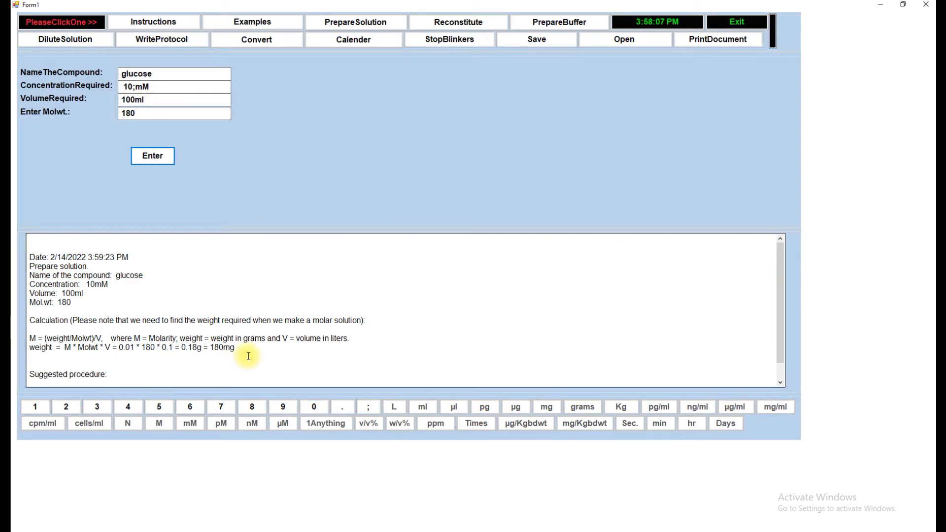
{"action": "scroll", "coordinate": [337, 322], "scroll_direction": "down", "scroll_amount": 1}
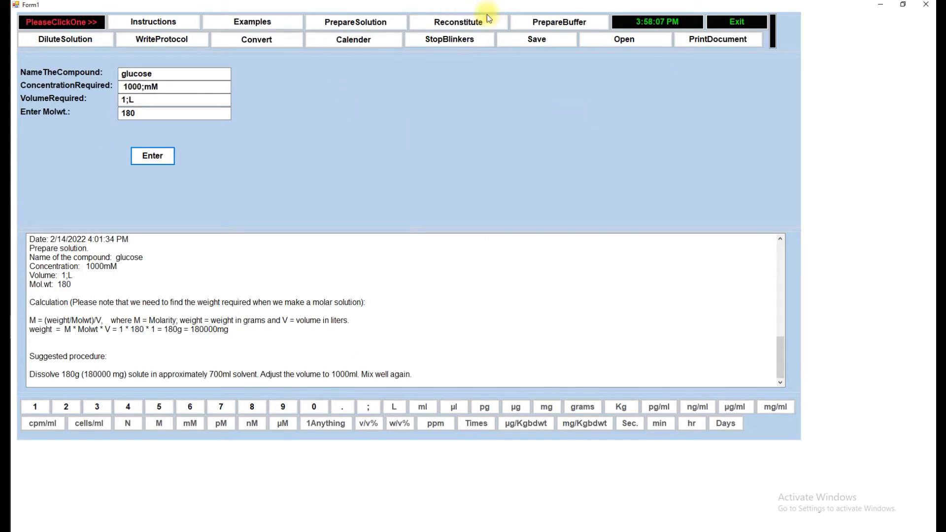
- Start a solid reconstitution for EGF with a required concentration of 10 µM
{"action": "left_click", "coordinate": [459, 22]}
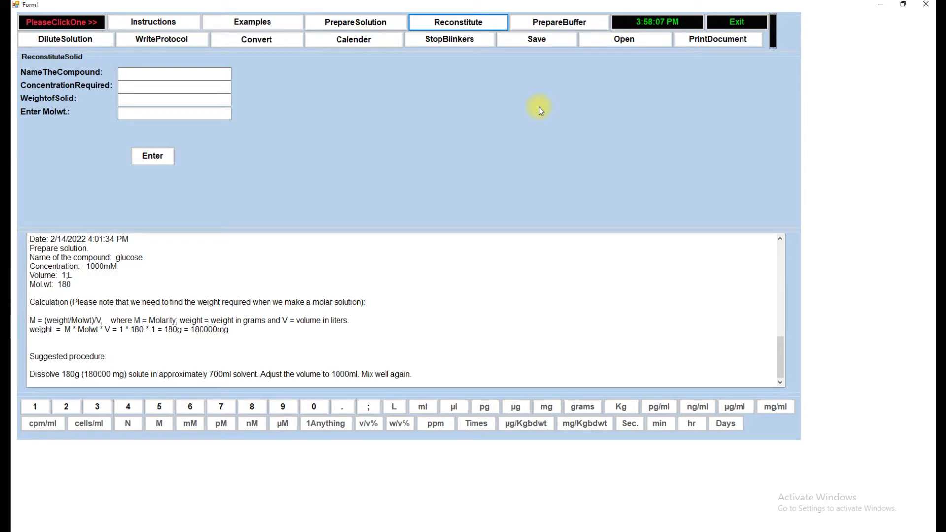
{"action": "left_click", "coordinate": [482, 29]}
{"action": "left_click", "coordinate": [148, 74]}
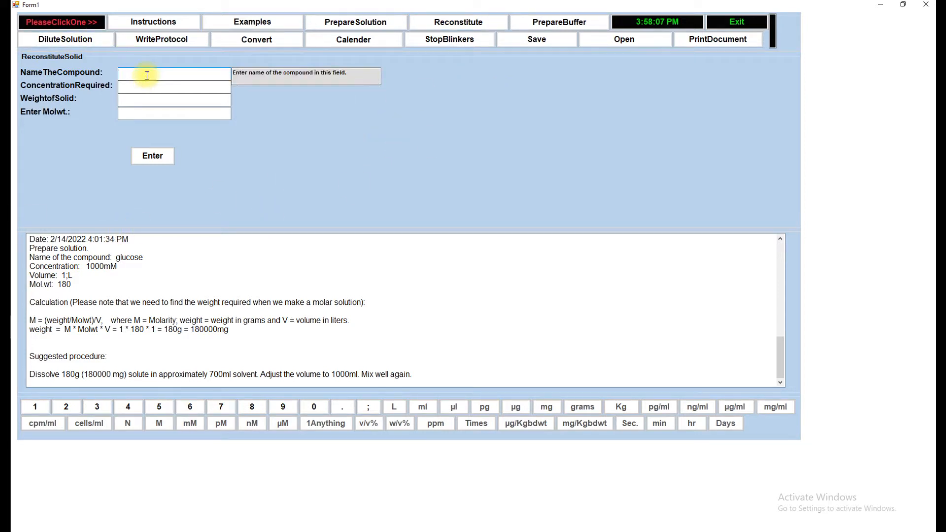
{"action": "type", "text": "EGF"}
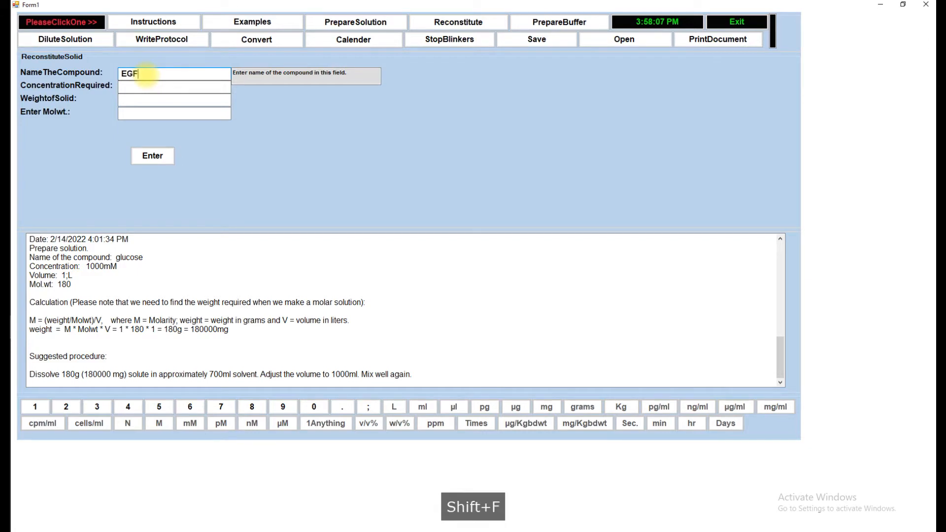
{"action": "left_click", "coordinate": [152, 85]}
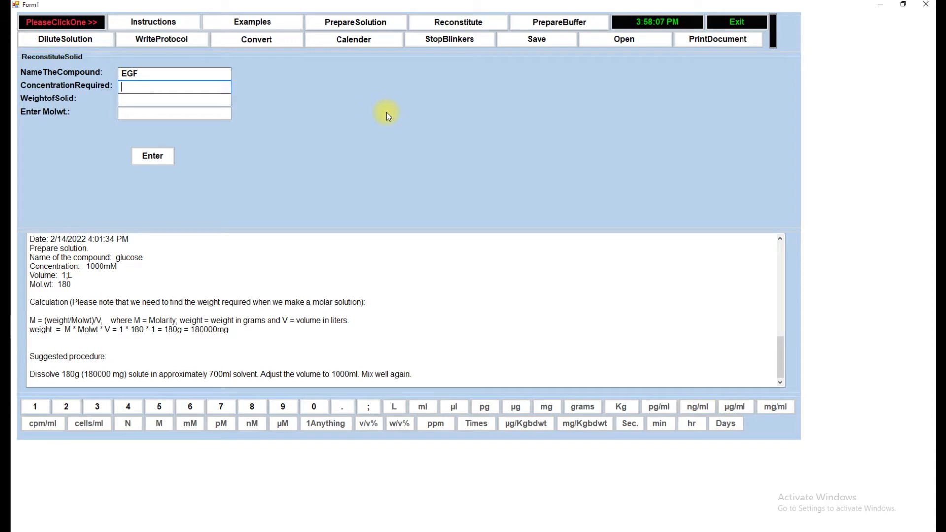
{"action": "type", "text": "10"}
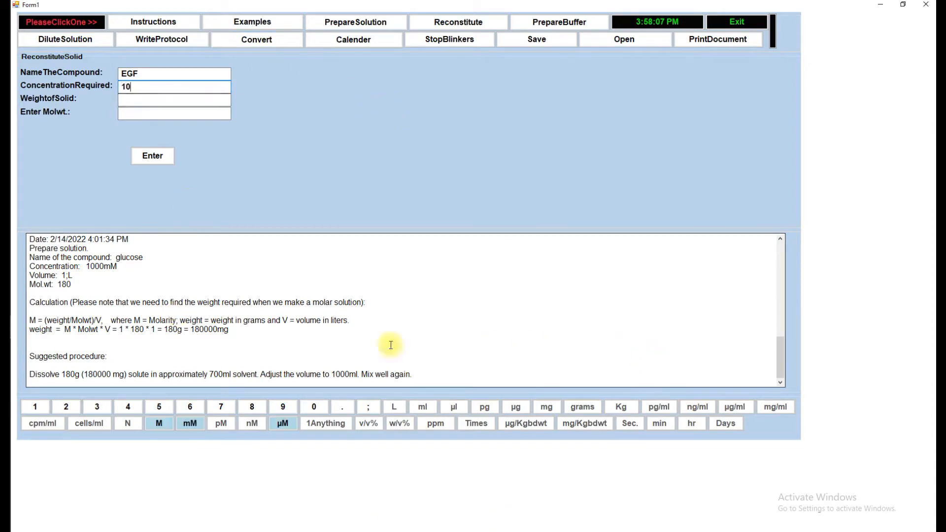
{"action": "left_click", "coordinate": [286, 425]}
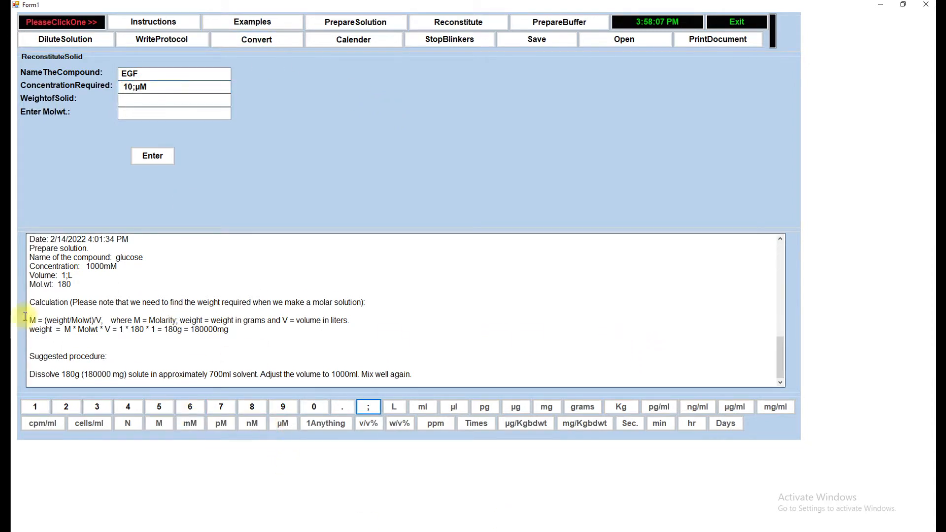
- Set the EGF solid's weight to 100 µg and molecular weight to 2000, and calculate the reconstitution procedure
{"action": "left_click", "coordinate": [145, 101]}
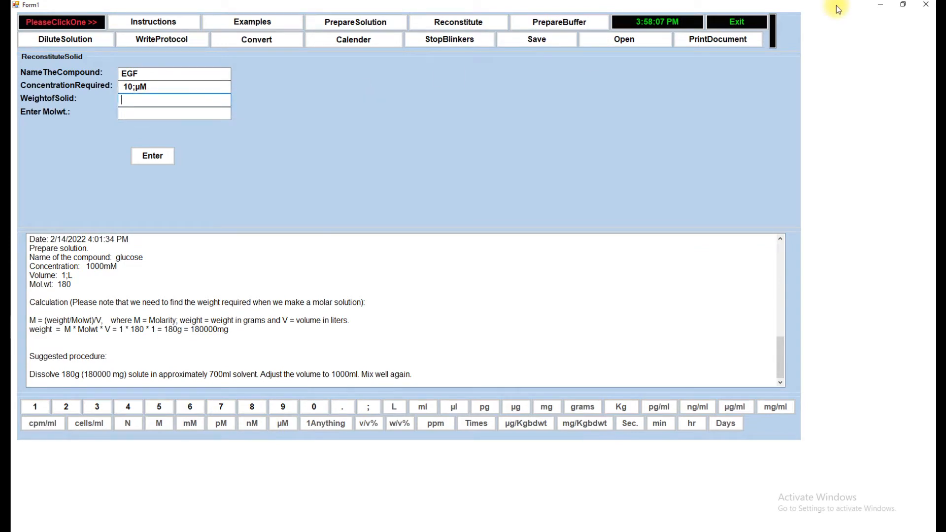
{"action": "type", "text": "100"}
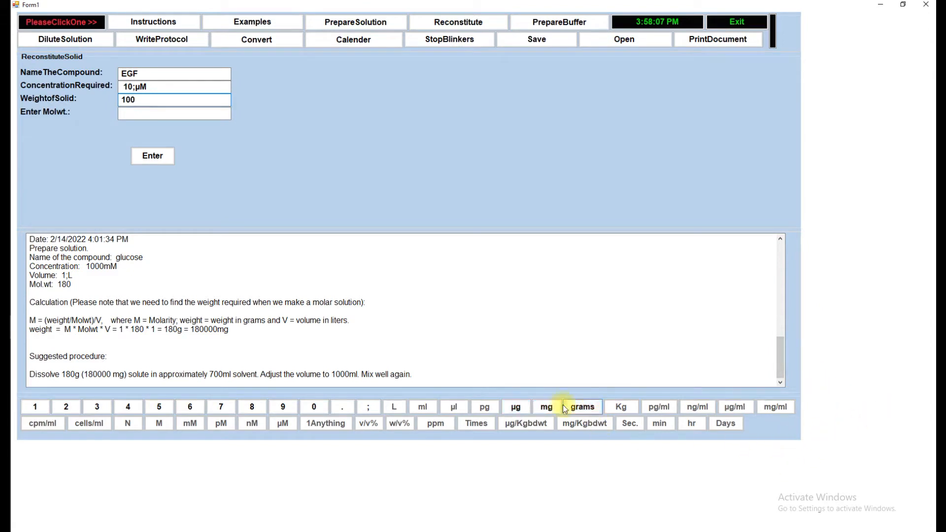
{"action": "left_click", "coordinate": [519, 406]}
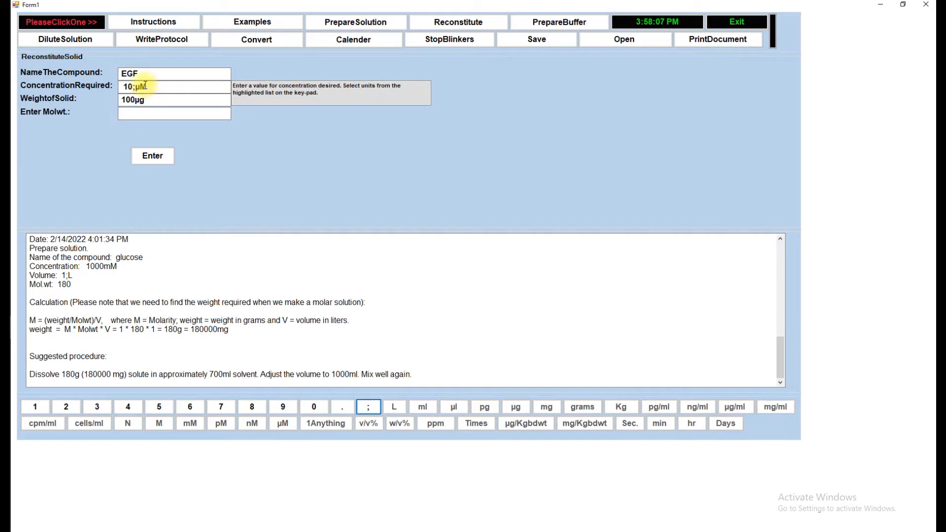
{"action": "left_click", "coordinate": [141, 113]}
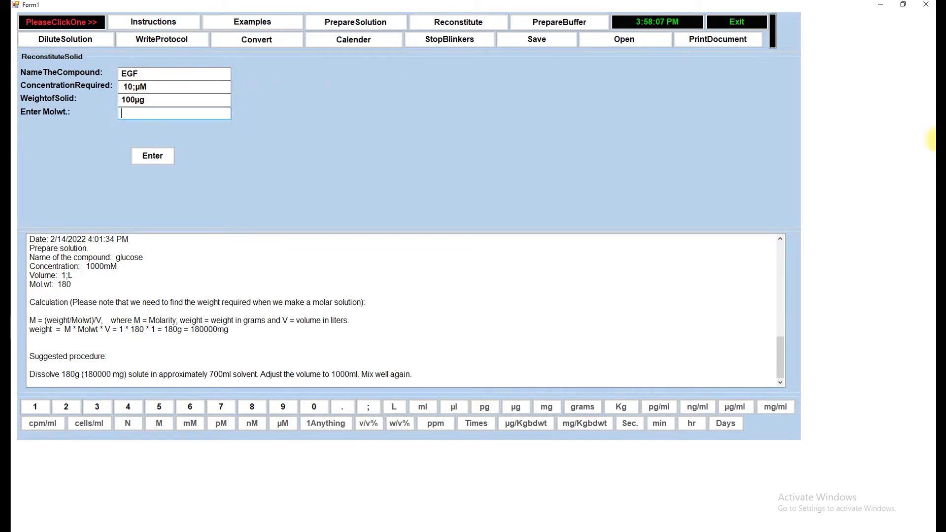
{"action": "type", "text": "2000"}
{"action": "left_click", "coordinate": [164, 158]}
{"action": "left_click_drag", "start_coordinate": [780, 269], "coordinate": [781, 386]}
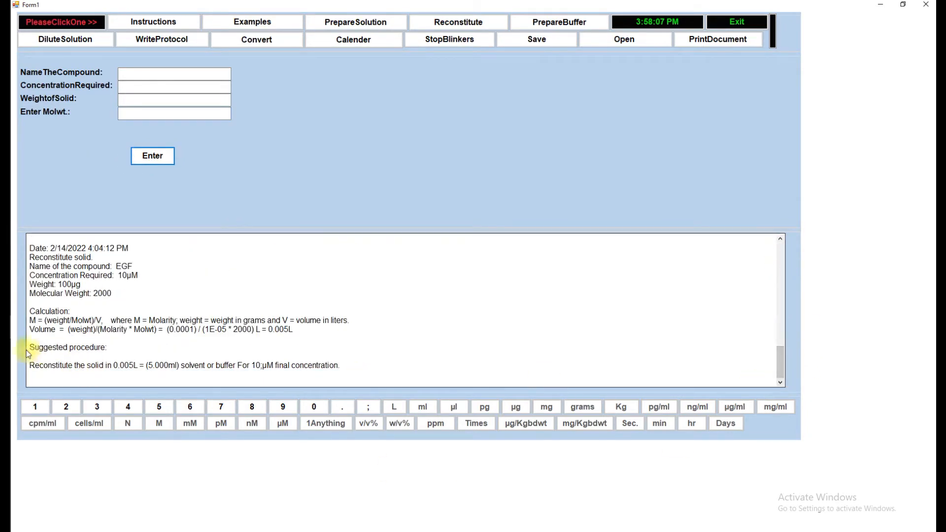
{"action": "scroll", "coordinate": [154, 331], "scroll_direction": "up", "scroll_amount": 2}
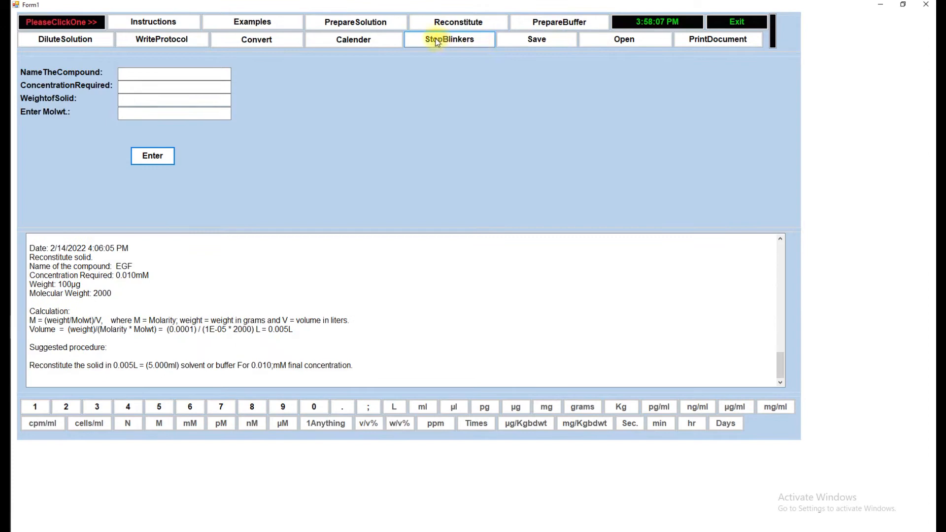
- Start a buffer preparation and choose the Acetate (pKa 4.75) buffer
{"action": "left_click", "coordinate": [576, 25]}
{"action": "left_click", "coordinate": [575, 25]}
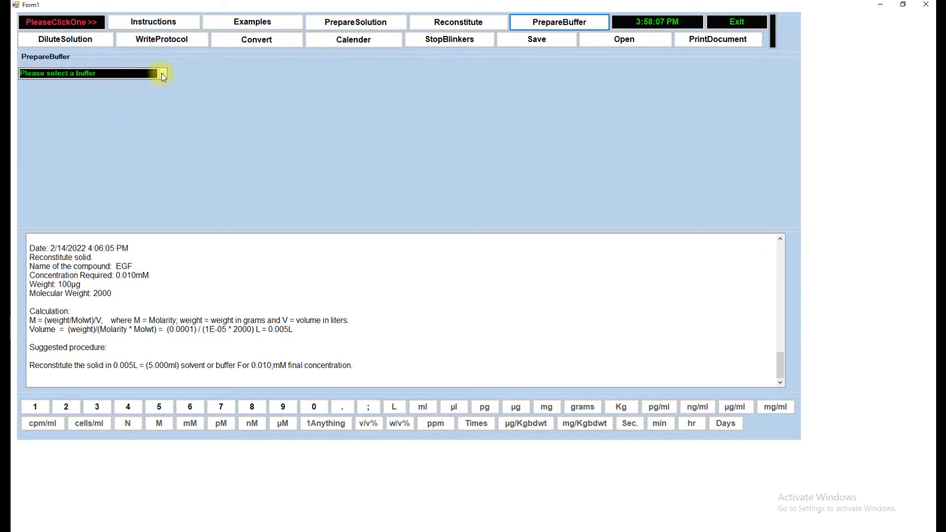
{"action": "left_click", "coordinate": [158, 73]}
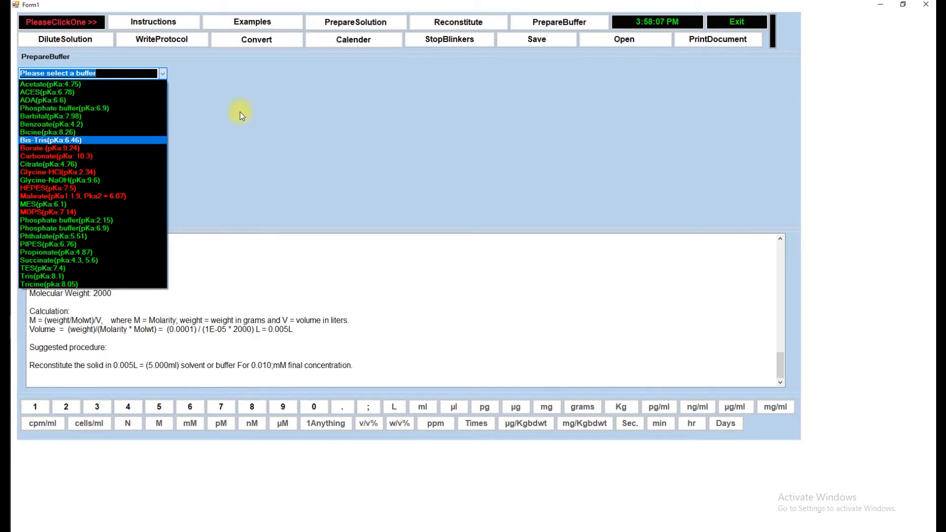
{"action": "left_click", "coordinate": [37, 86]}
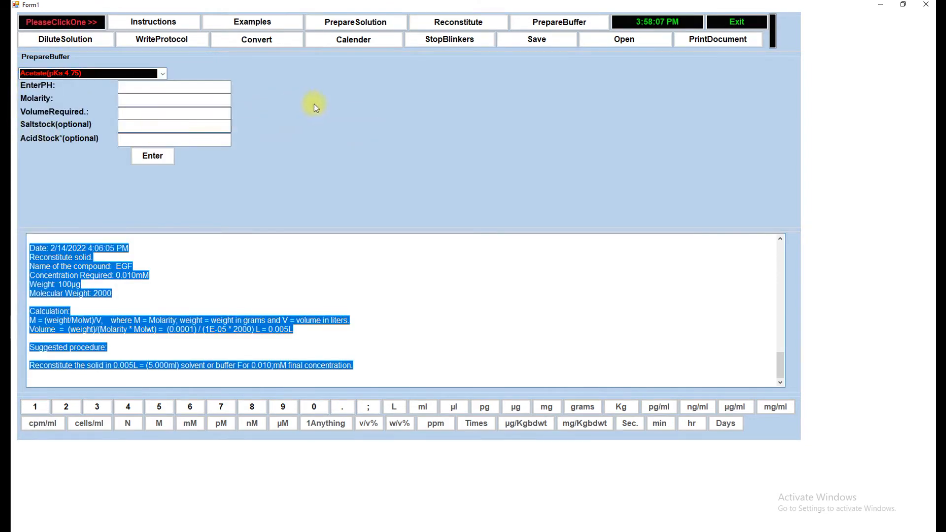
- Set the acetate buffer's pH to 5 and its molarity to 100 mM
{"action": "left_click", "coordinate": [132, 88]}
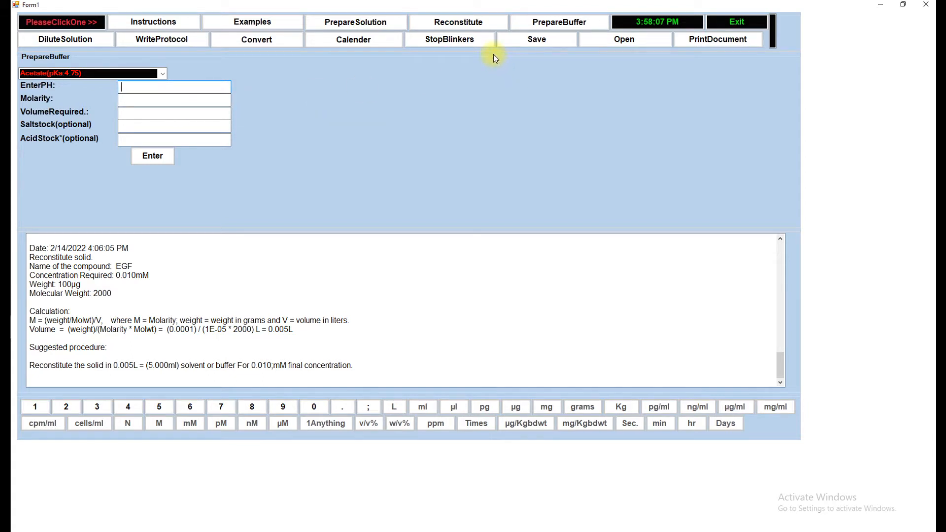
{"action": "type", "text": "5"}
{"action": "left_click", "coordinate": [123, 99]}
{"action": "type", "text": "100"}
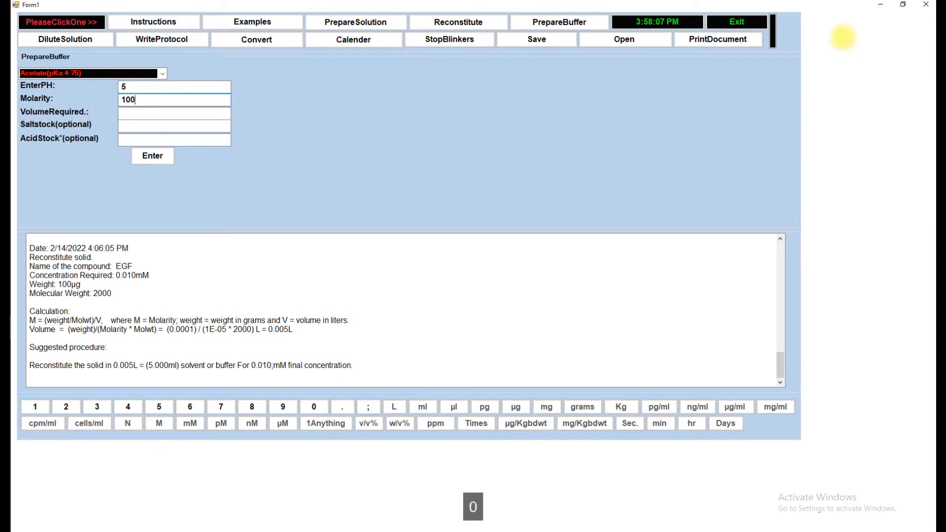
{"action": "left_click", "coordinate": [184, 424]}
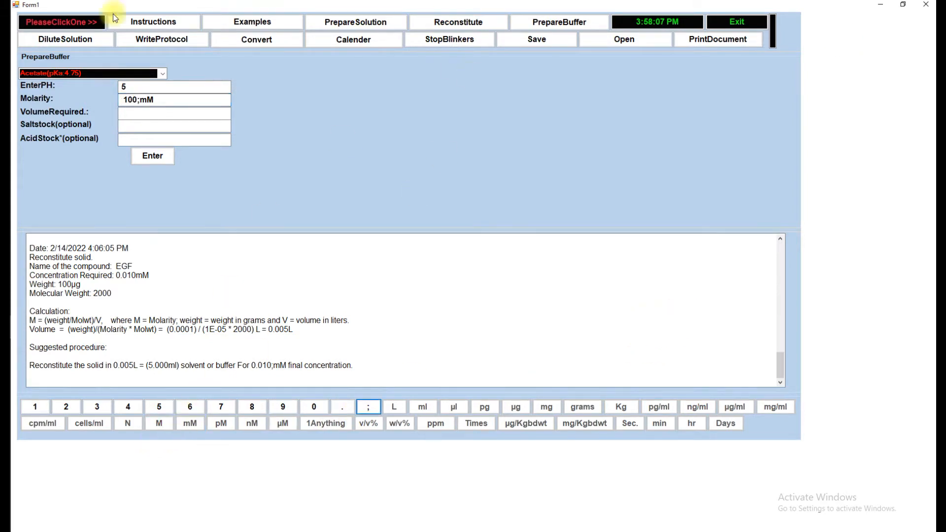
- Set the acetate buffer's required volume to 100 ml
{"action": "left_click", "coordinate": [142, 115]}
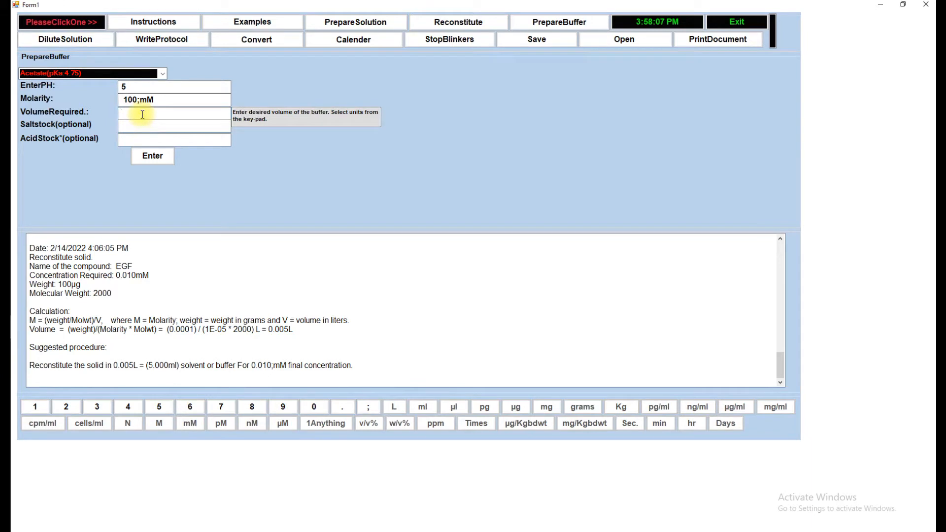
{"action": "type", "text": "100"}
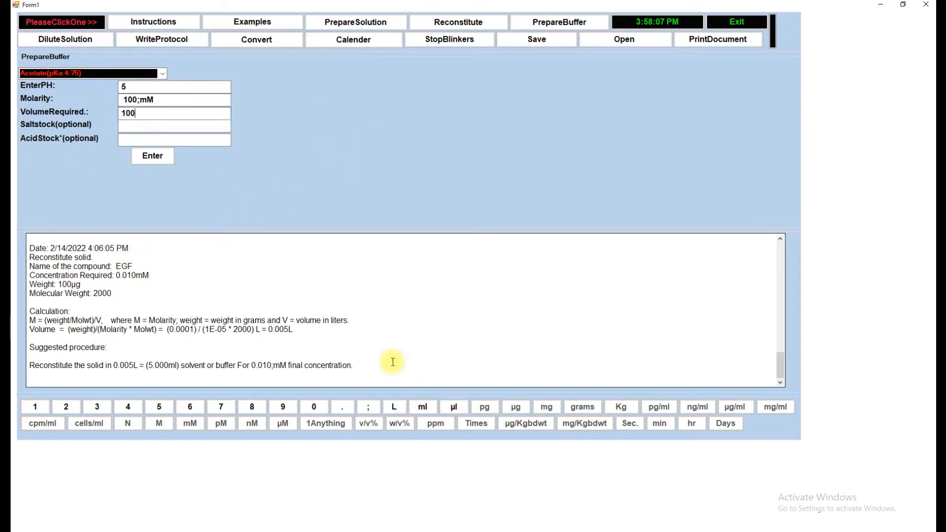
{"action": "left_click", "coordinate": [423, 408]}
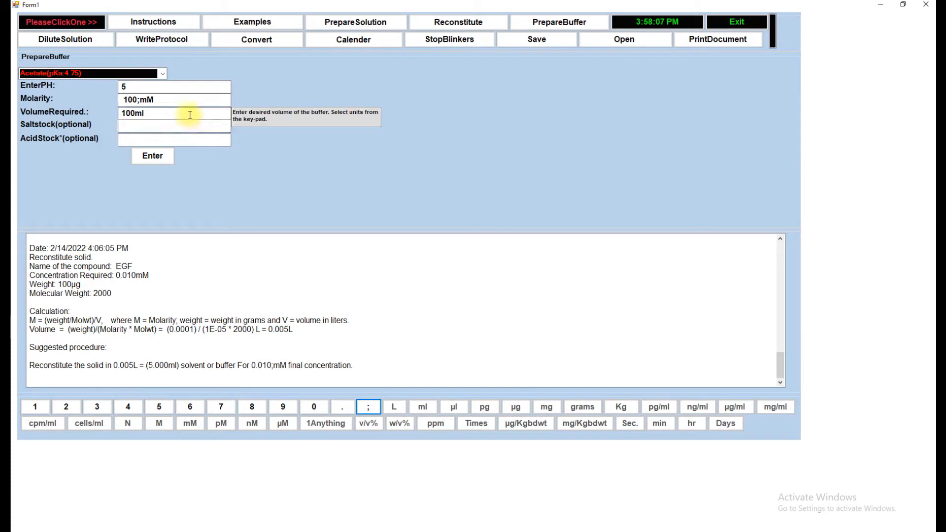
- Set the acetate buffer's optional salt stock and acid stock concentrations to 200 mM each
{"action": "left_click", "coordinate": [157, 124]}
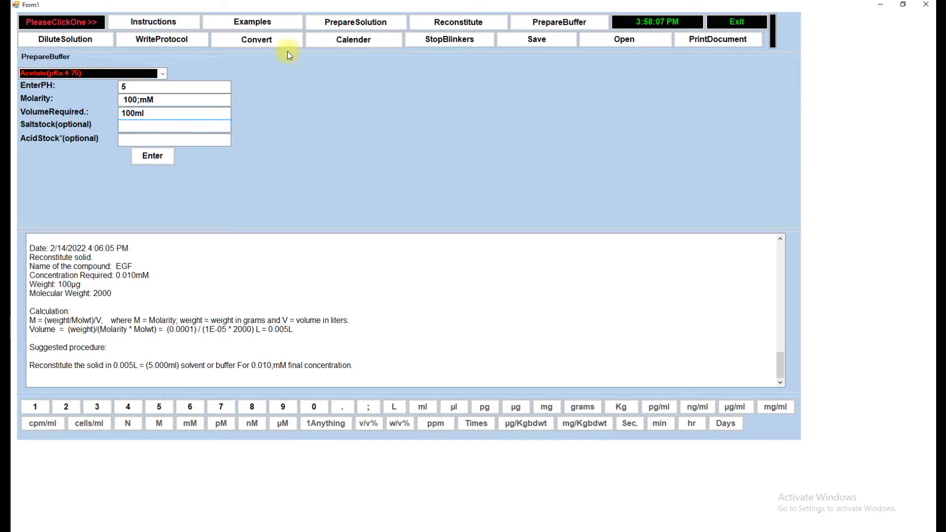
{"action": "type", "text": "200"}
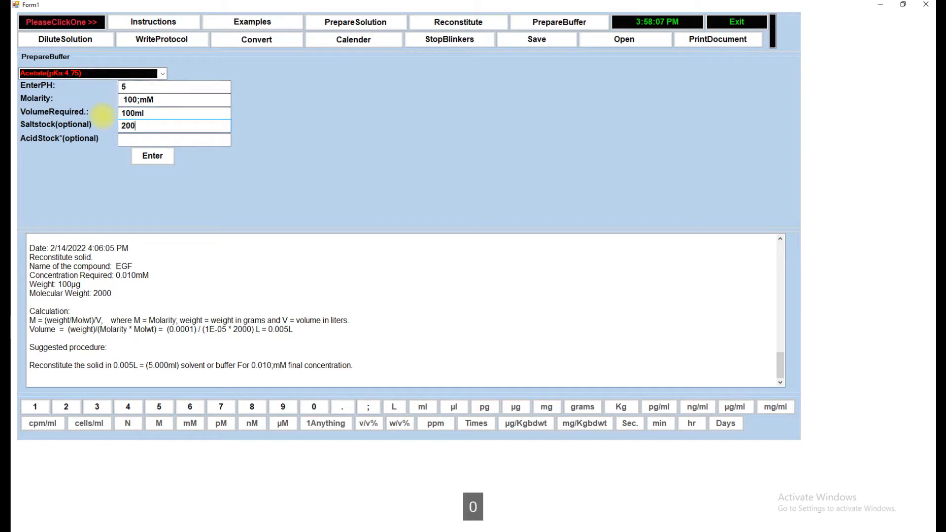
{"action": "left_click", "coordinate": [190, 423]}
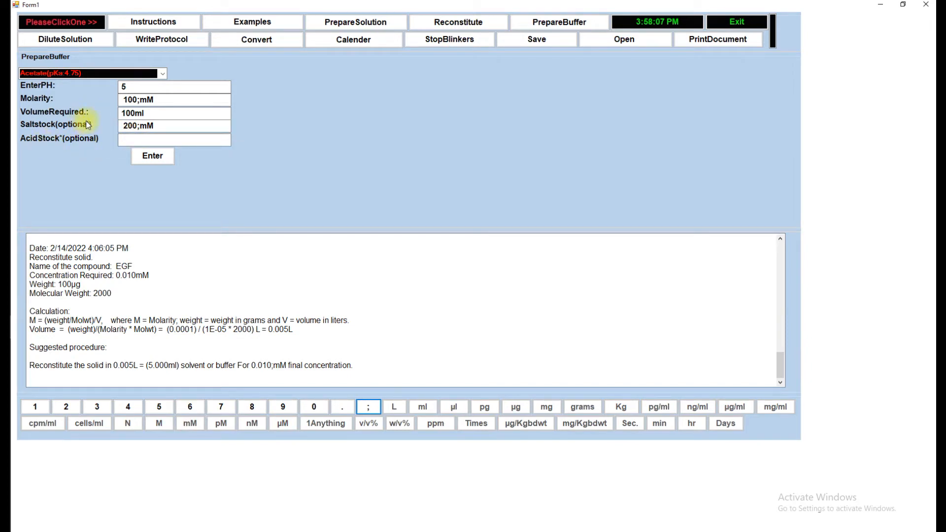
{"action": "left_click", "coordinate": [158, 138]}
{"action": "type", "text": "200"}
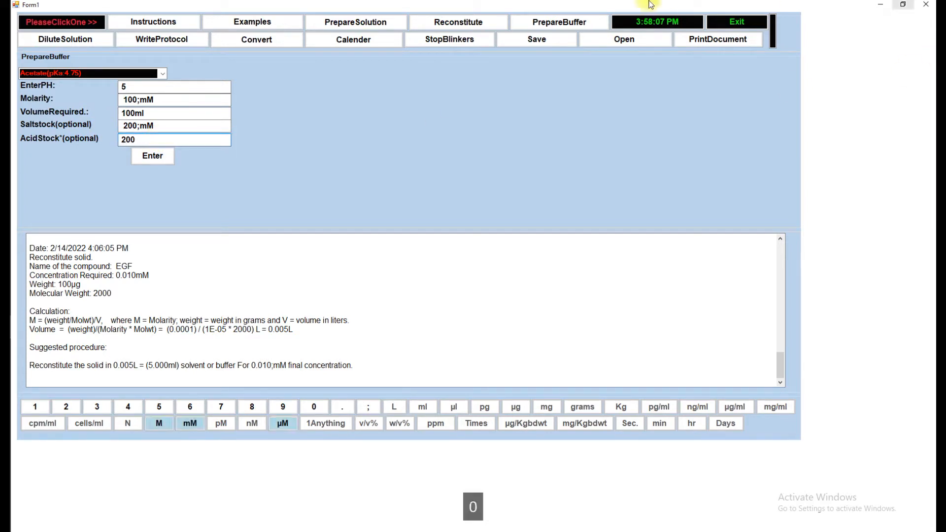
{"action": "left_click", "coordinate": [189, 423]}
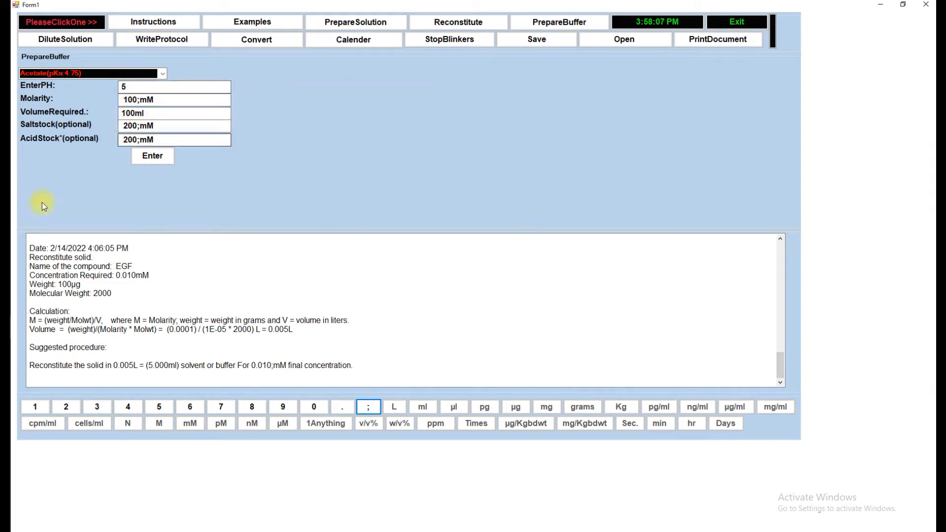
- Calculate the preparation procedure for the acetate buffer
{"action": "left_click", "coordinate": [152, 157]}
{"action": "left_click_drag", "start_coordinate": [780, 272], "coordinate": [775, 379]}
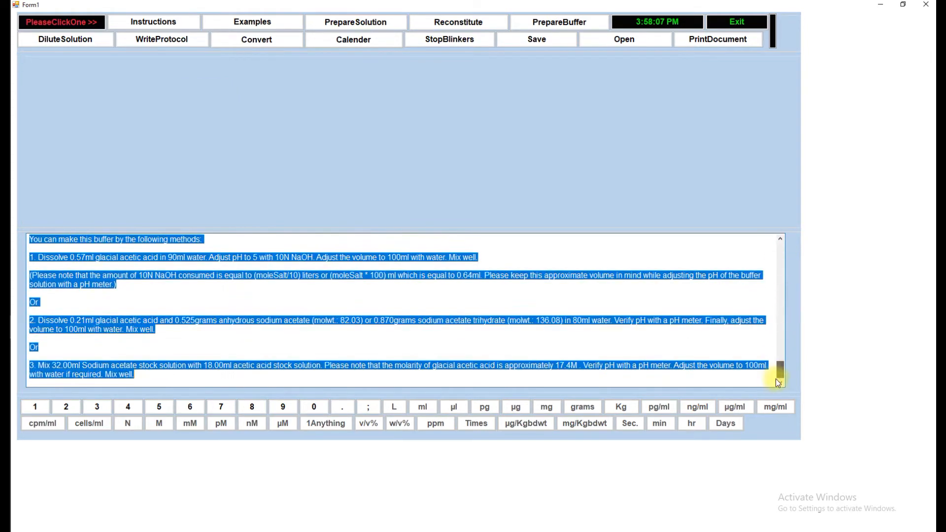
{"action": "left_click", "coordinate": [597, 294]}
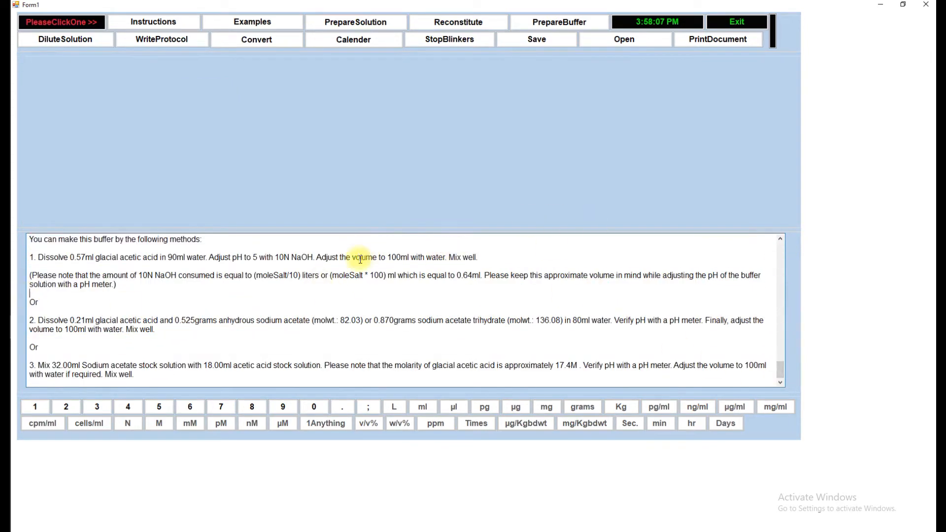
- Review the acetate buffer's query data, Henderson Hasselbalch calculations and alternative preparation methods in the results
{"action": "scroll", "coordinate": [249, 302], "scroll_direction": "up", "scroll_amount": 3}
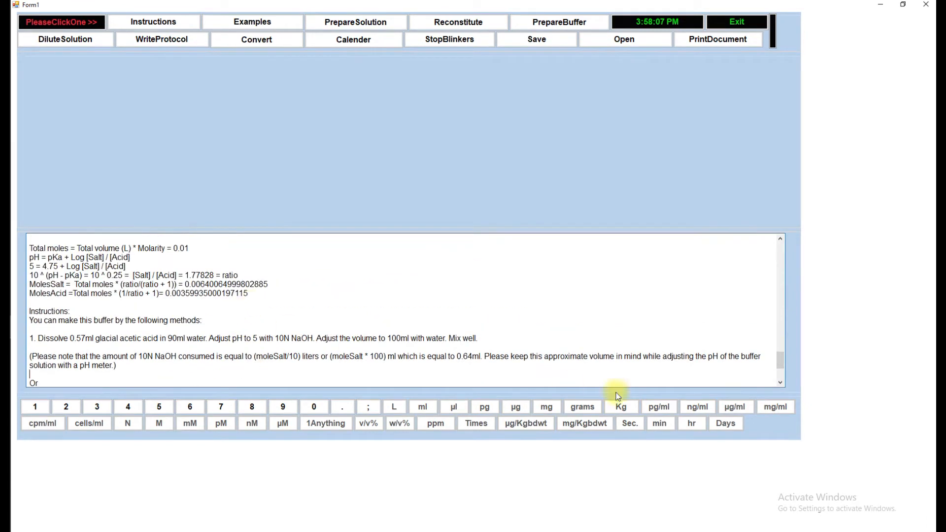
{"action": "scroll", "coordinate": [278, 323], "scroll_direction": "up", "scroll_amount": 2}
{"action": "scroll", "coordinate": [278, 322], "scroll_direction": "up", "scroll_amount": 5}
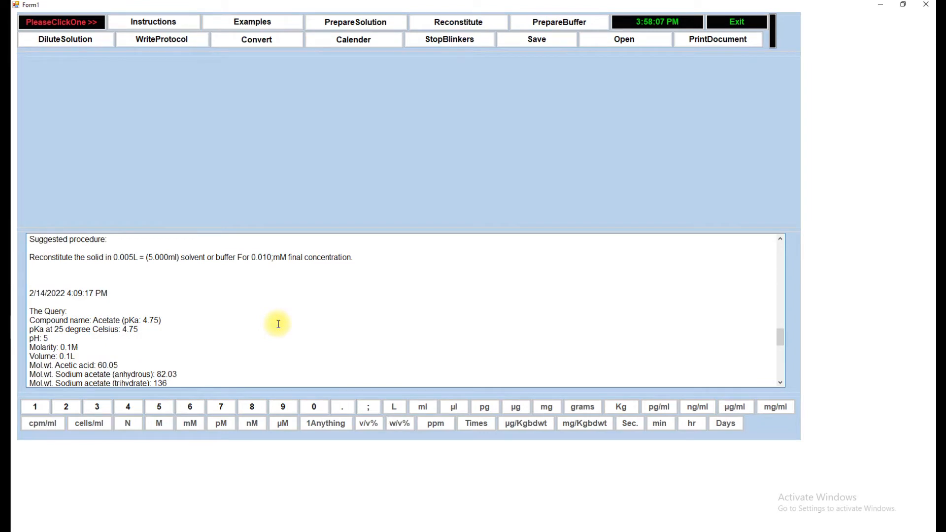
{"action": "scroll", "coordinate": [279, 323], "scroll_direction": "down", "scroll_amount": 1}
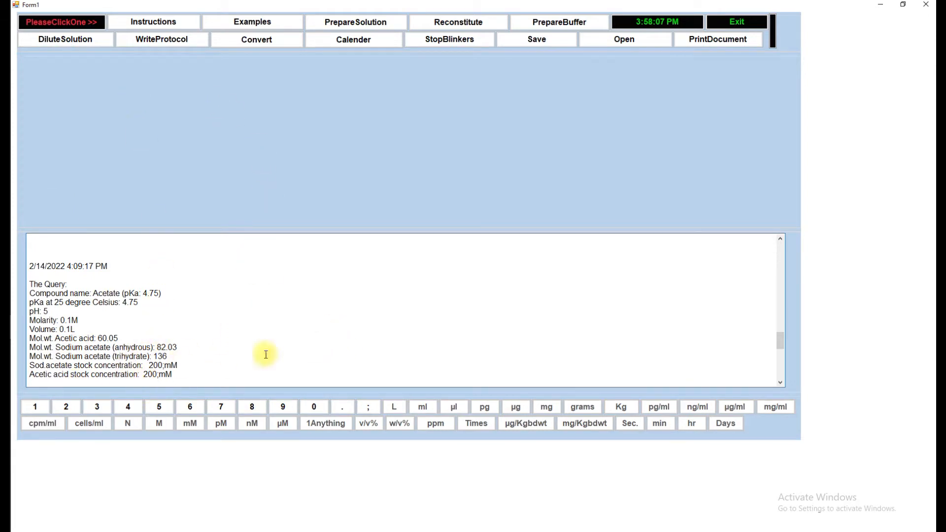
{"action": "scroll", "coordinate": [315, 313], "scroll_direction": "down", "scroll_amount": 2}
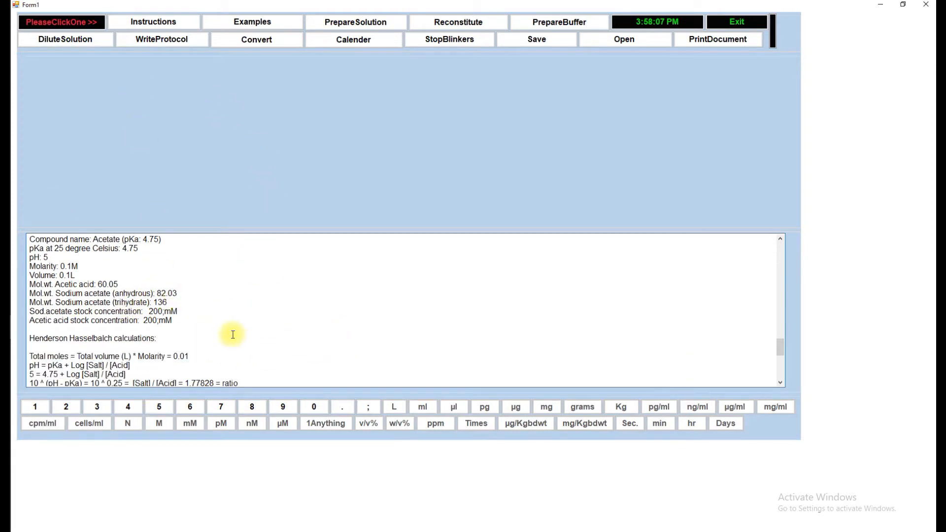
{"action": "scroll", "coordinate": [234, 334], "scroll_direction": "down", "scroll_amount": 2}
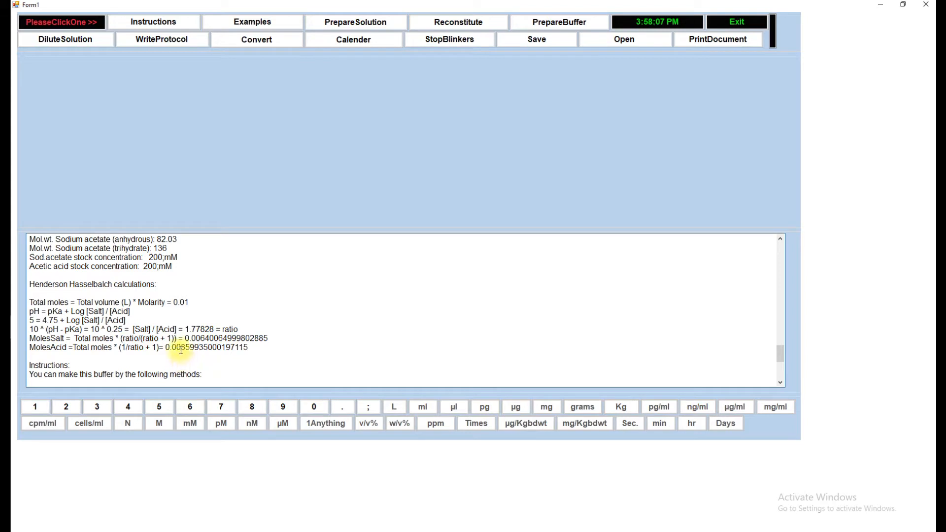
{"action": "scroll", "coordinate": [190, 300], "scroll_direction": "up", "scroll_amount": 1}
{"action": "scroll", "coordinate": [192, 300], "scroll_direction": "down", "scroll_amount": 2}
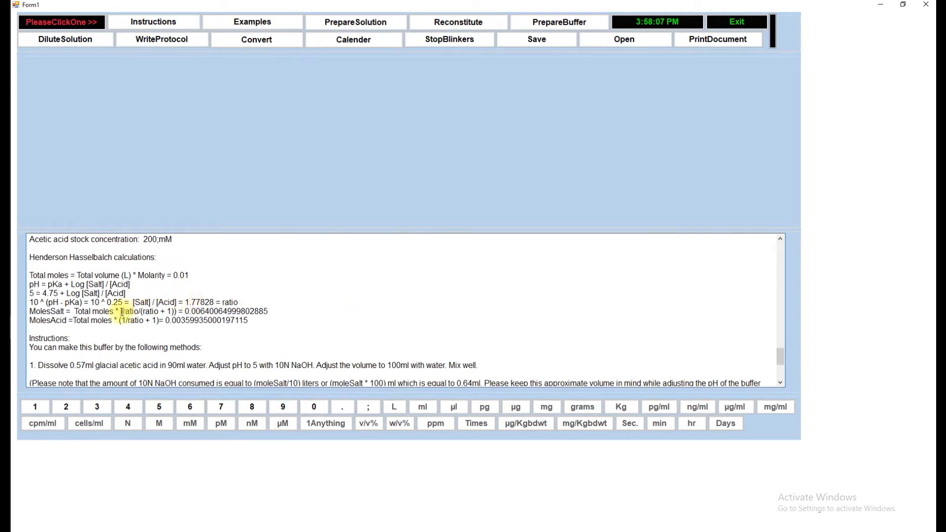
{"action": "scroll", "coordinate": [335, 308], "scroll_direction": "down", "scroll_amount": 2}
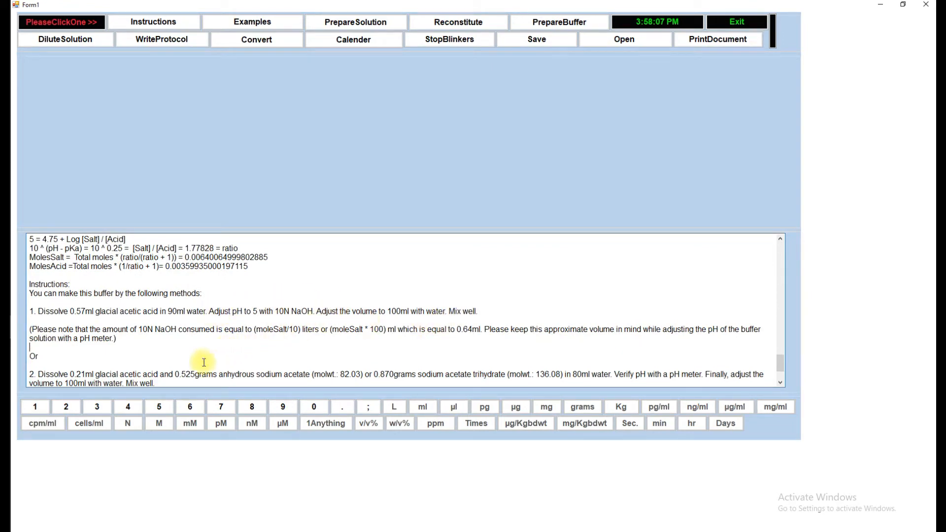
{"action": "scroll", "coordinate": [204, 362], "scroll_direction": "down", "scroll_amount": 2}
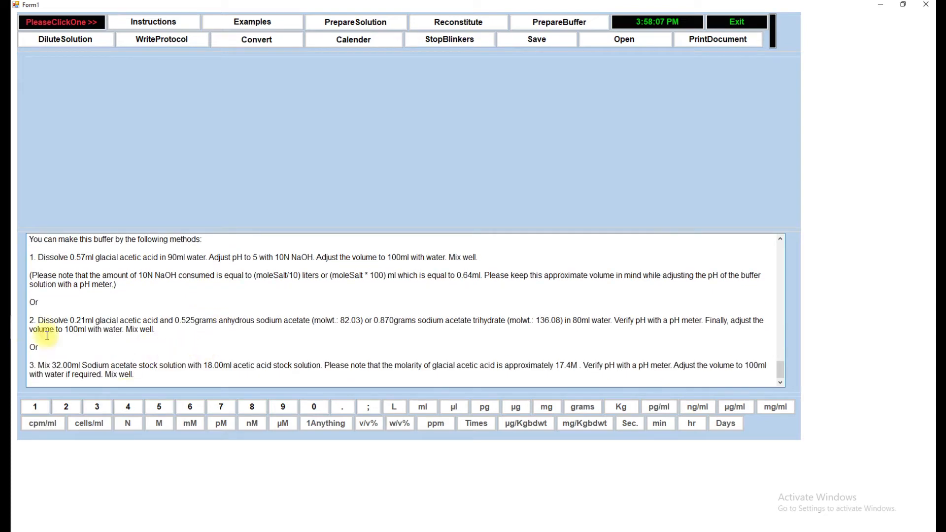
{"action": "scroll", "coordinate": [148, 274], "scroll_direction": "up", "scroll_amount": 3}
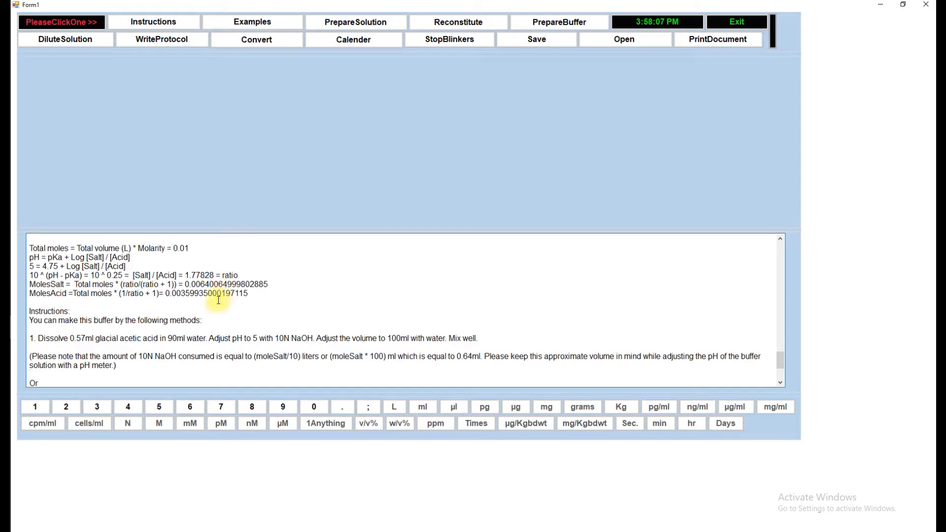
{"action": "scroll", "coordinate": [311, 292], "scroll_direction": "down", "scroll_amount": 3}
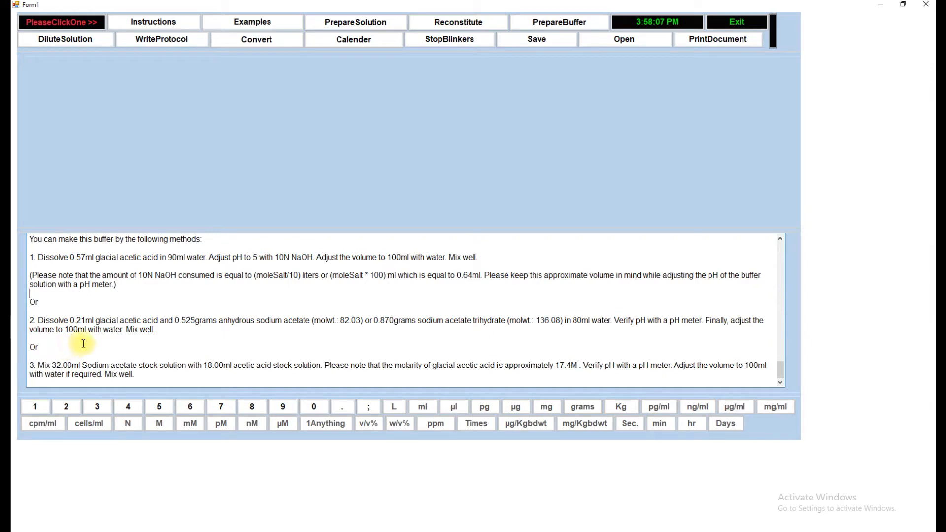
{"action": "scroll", "coordinate": [179, 254], "scroll_direction": "up", "scroll_amount": 5}
{"action": "scroll", "coordinate": [180, 258], "scroll_direction": "down", "scroll_amount": 5}
{"action": "scroll", "coordinate": [176, 264], "scroll_direction": "up", "scroll_amount": 3}
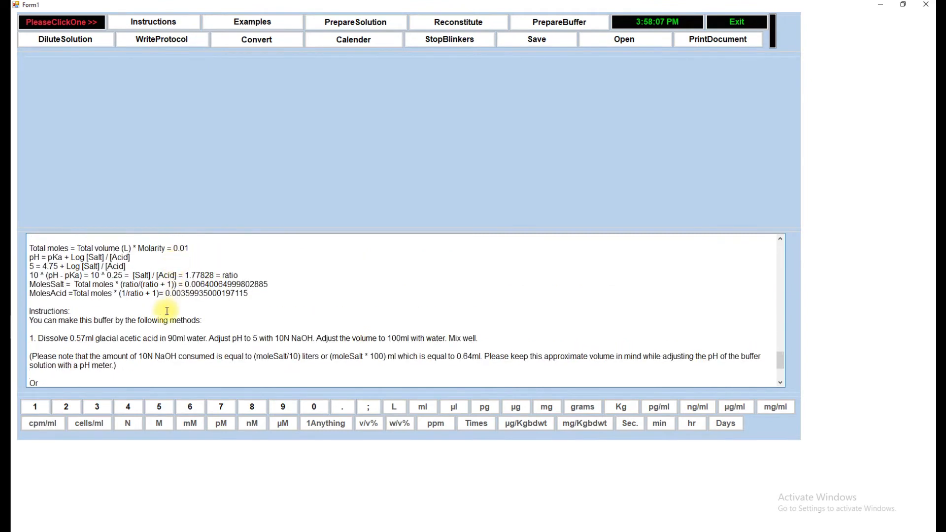
{"action": "scroll", "coordinate": [169, 306], "scroll_direction": "up", "scroll_amount": 3}
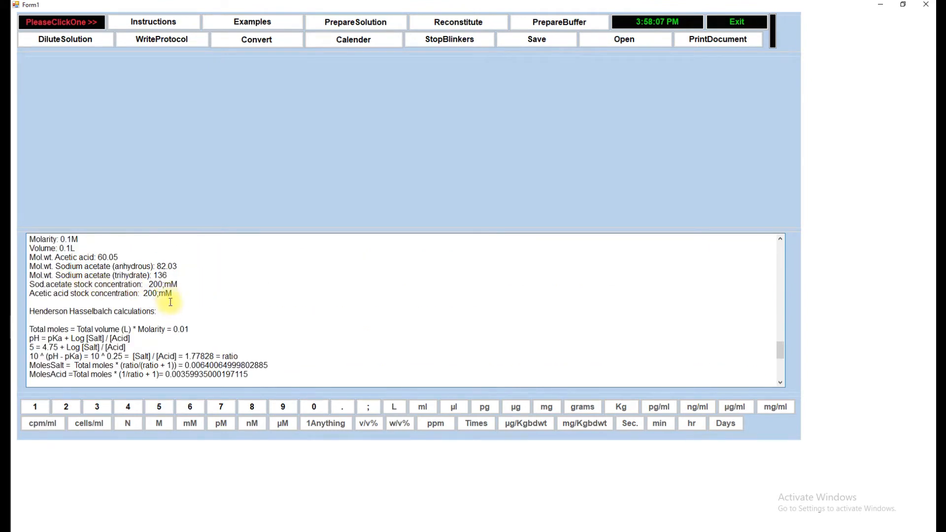
{"action": "scroll", "coordinate": [344, 306], "scroll_direction": "down", "scroll_amount": 6}
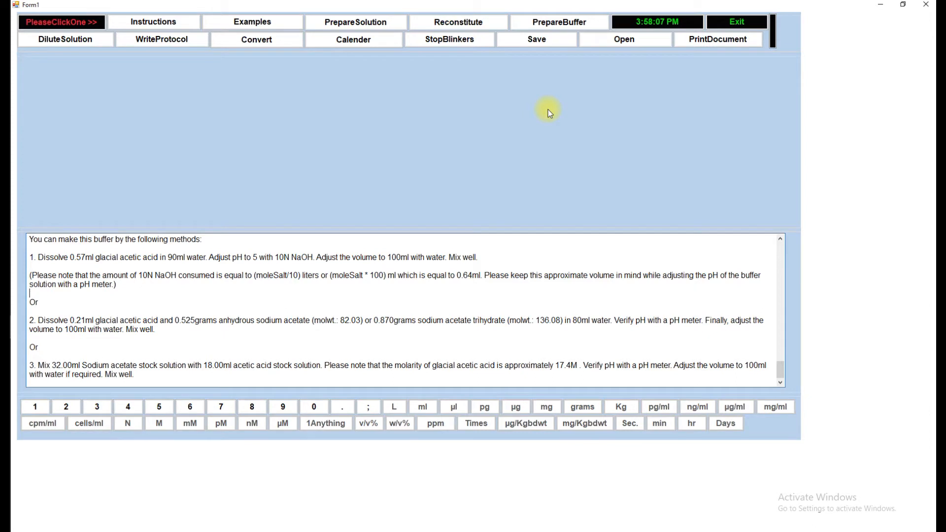
- Start a new buffer preparation with the MOPS (pKa 7.14) buffer and set its pH to 7
{"action": "left_click", "coordinate": [562, 23]}
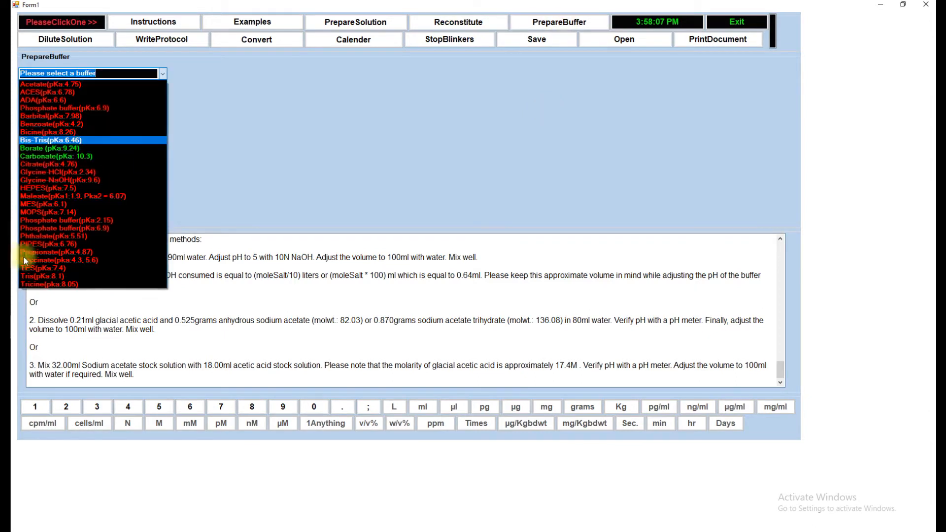
{"action": "left_click", "coordinate": [58, 213]}
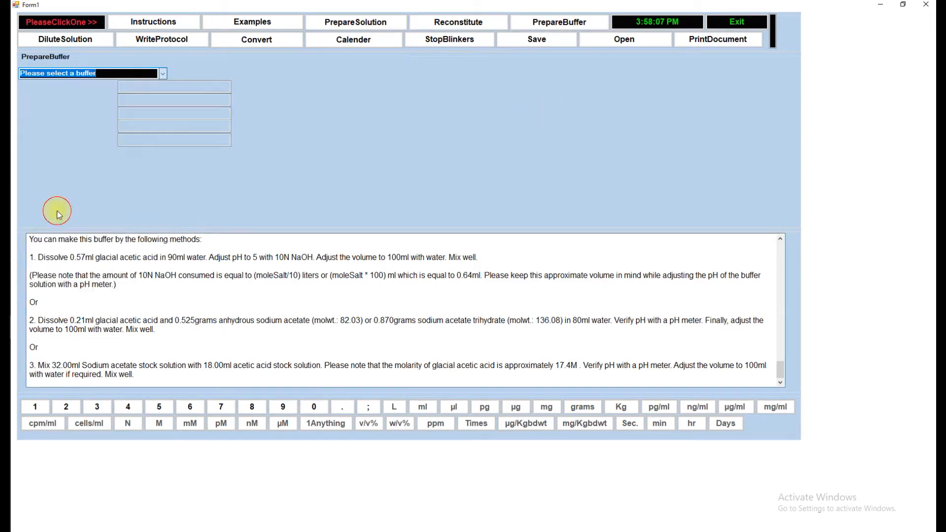
{"action": "left_click", "coordinate": [145, 88]}
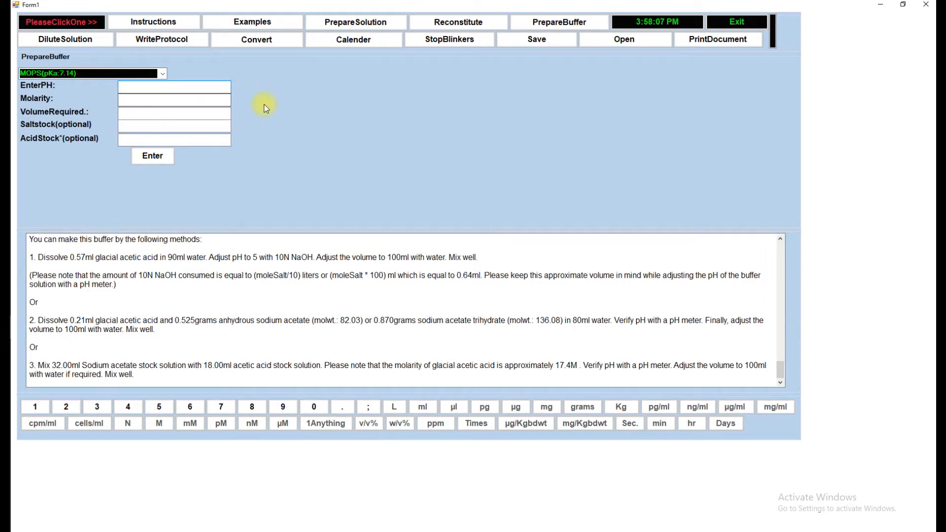
{"action": "type", "text": "7"}
- Set the MOPS buffer's molarity to 200 mM and its required volume to 200 ml
{"action": "left_click", "coordinate": [136, 99]}
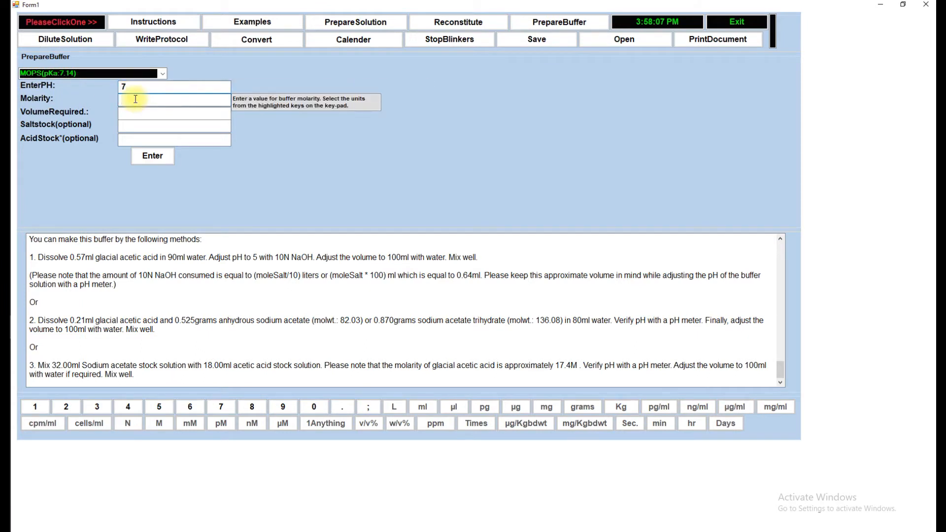
{"action": "type", "text": "200"}
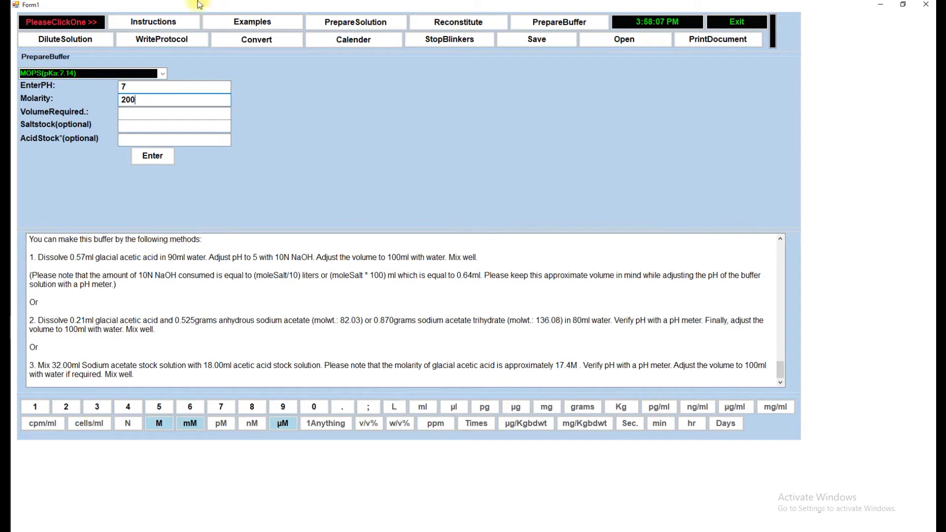
{"action": "left_click", "coordinate": [190, 423]}
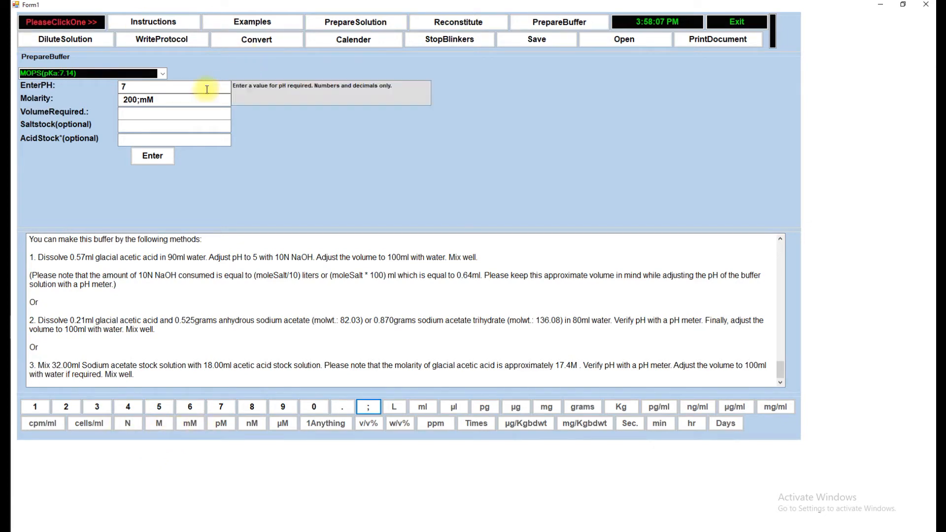
{"action": "left_click", "coordinate": [143, 114]}
{"action": "type", "text": "2"}
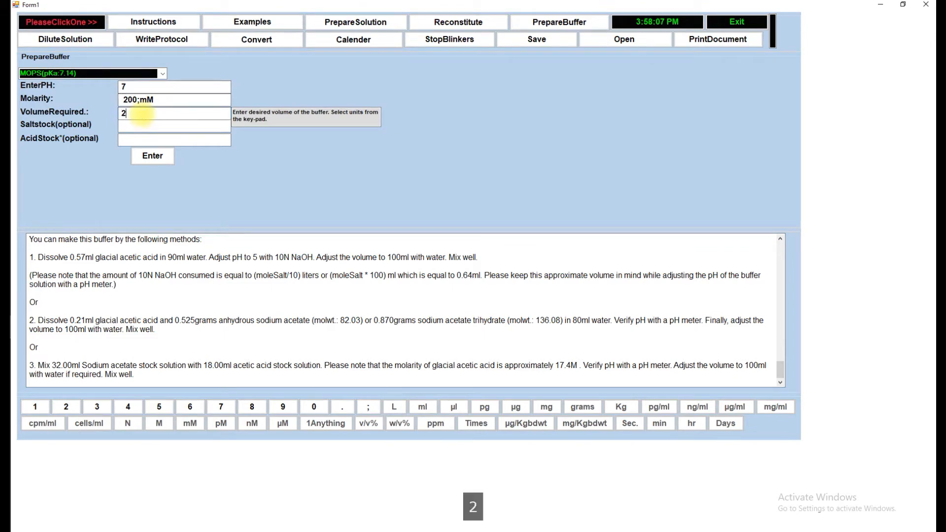
{"action": "type", "text": "00"}
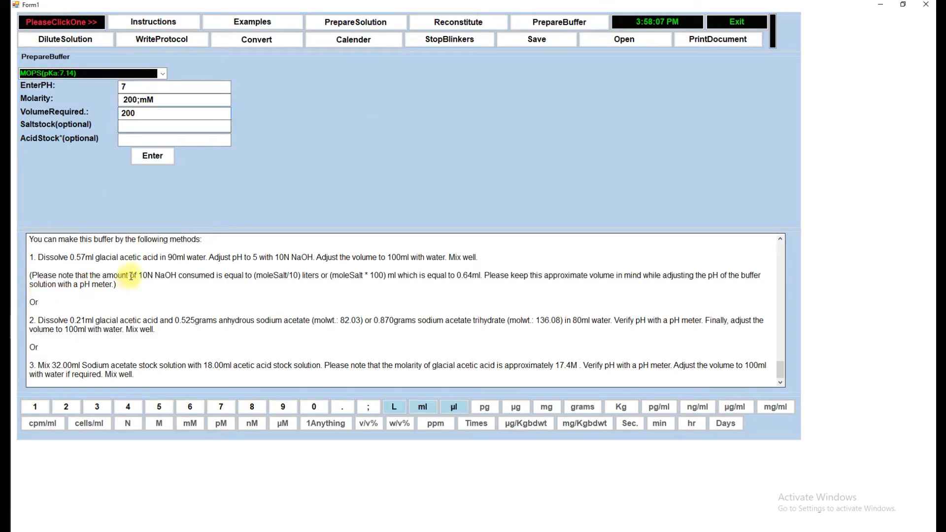
{"action": "left_click", "coordinate": [423, 407]}
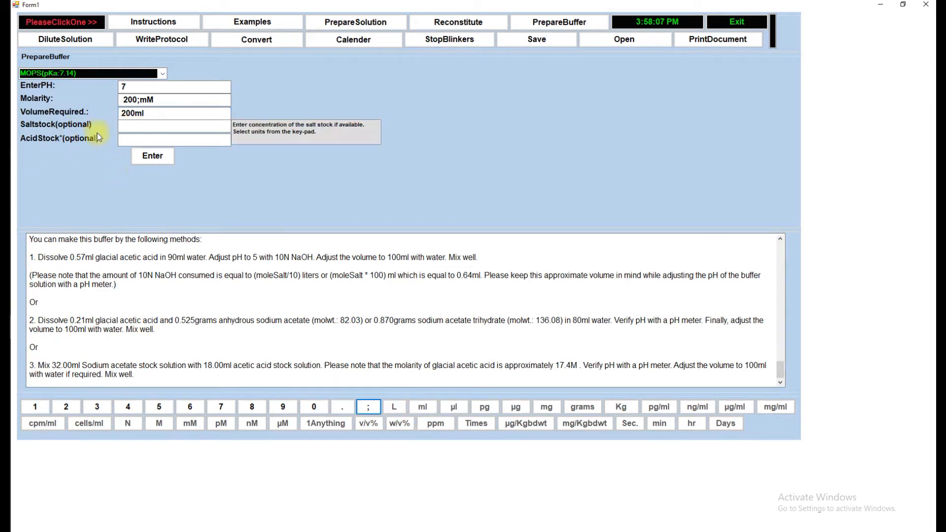
- Calculate the MOPS buffer's preparation procedure without any stock concentrations
{"action": "left_click", "coordinate": [147, 161]}
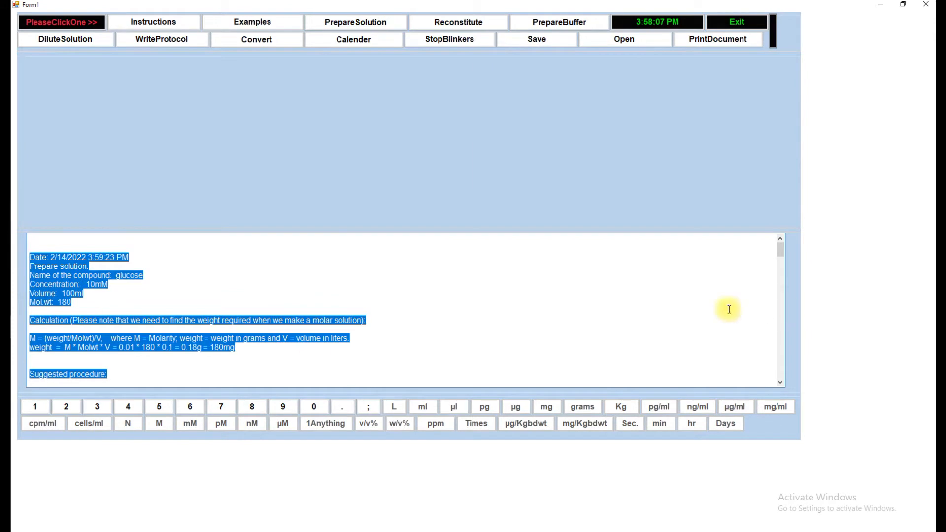
{"action": "left_click", "coordinate": [678, 303]}
{"action": "left_click", "coordinate": [783, 251]}
{"action": "left_click_drag", "start_coordinate": [783, 252], "coordinate": [777, 381]}
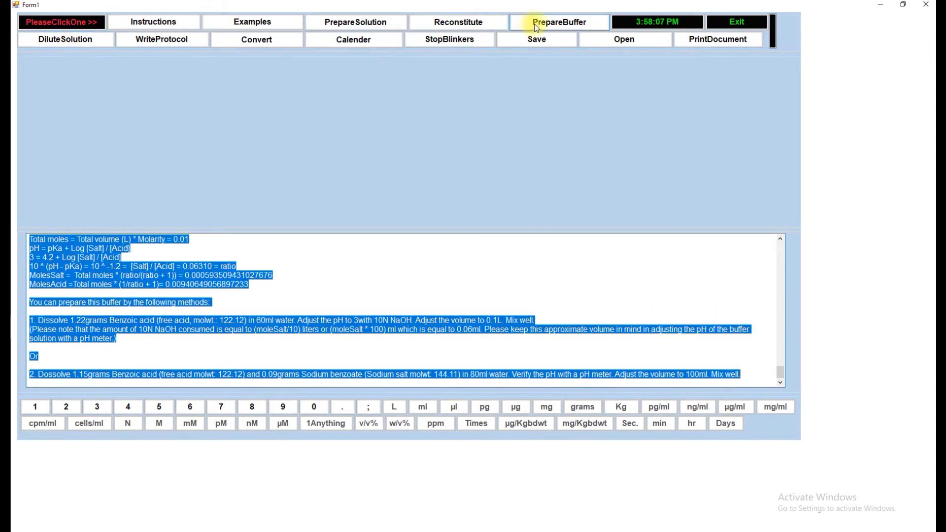
- Start a new buffer preparation with the Citrate (pKa 4.76) buffer and set its pH to 4.76
{"action": "left_click", "coordinate": [537, 24]}
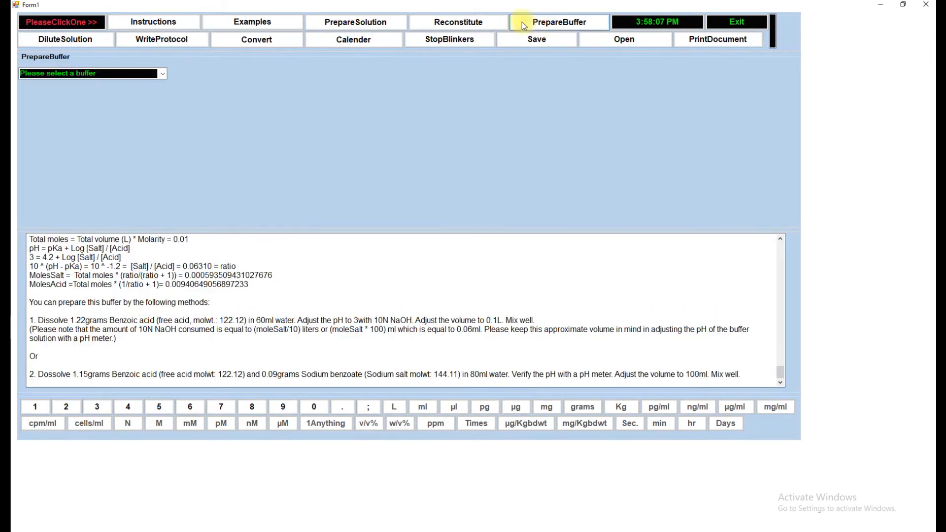
{"action": "left_click", "coordinate": [161, 75]}
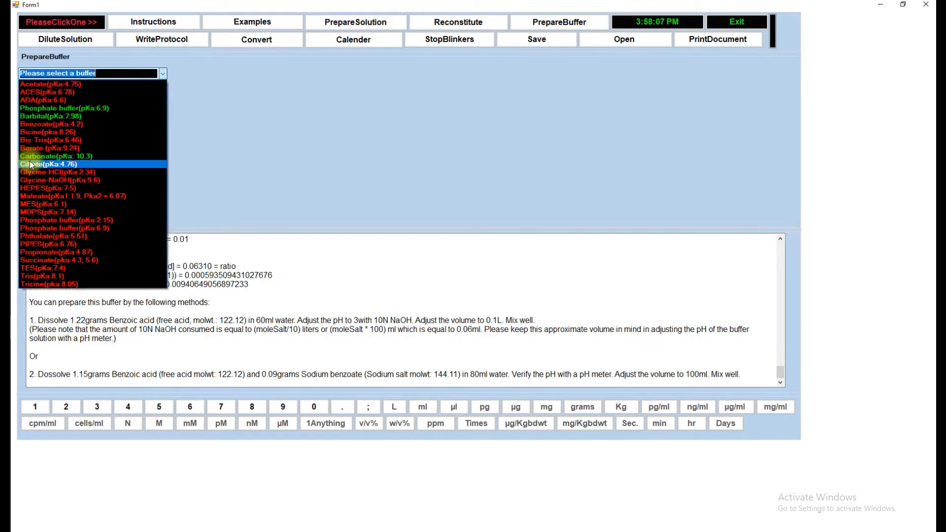
{"action": "left_click", "coordinate": [32, 164]}
{"action": "left_click", "coordinate": [155, 88]}
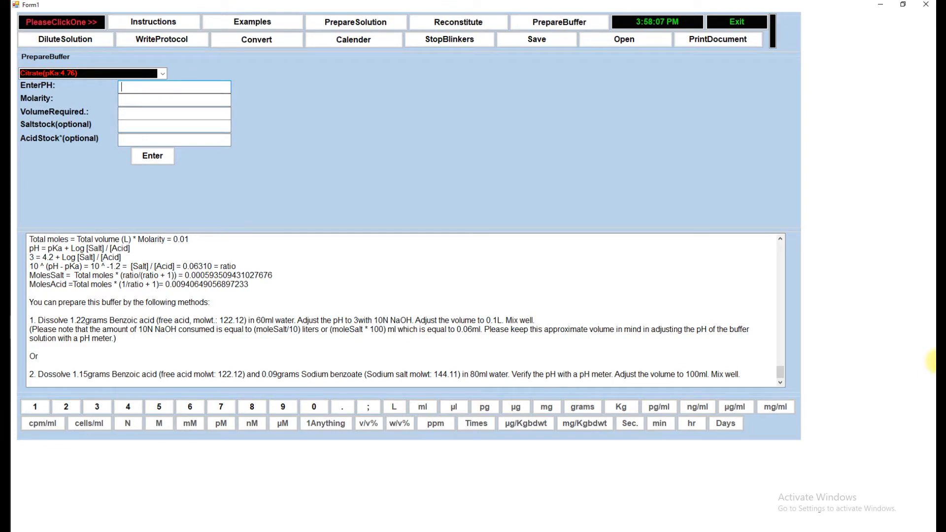
{"action": "type", "text": "4.76"}
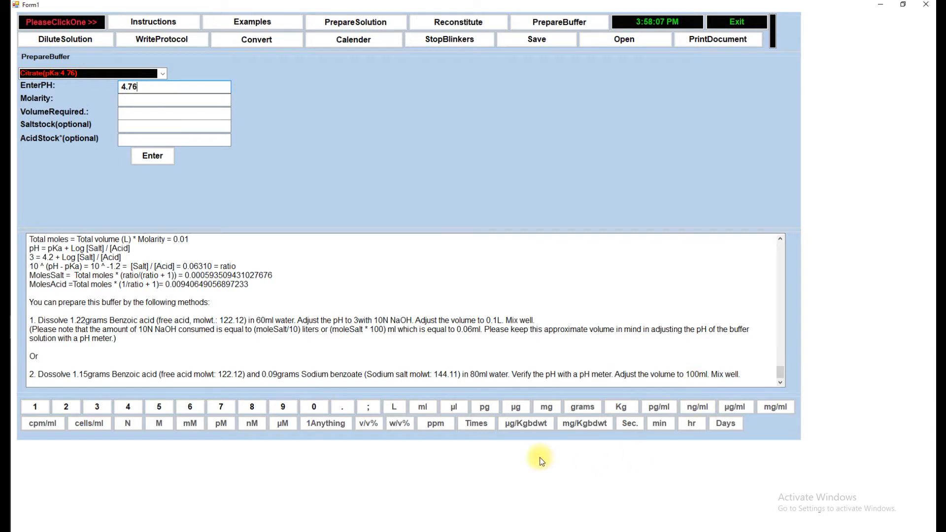
- Set the citrate buffer's molarity to 1 M and its required volume to 1 L
{"action": "left_click", "coordinate": [153, 100]}
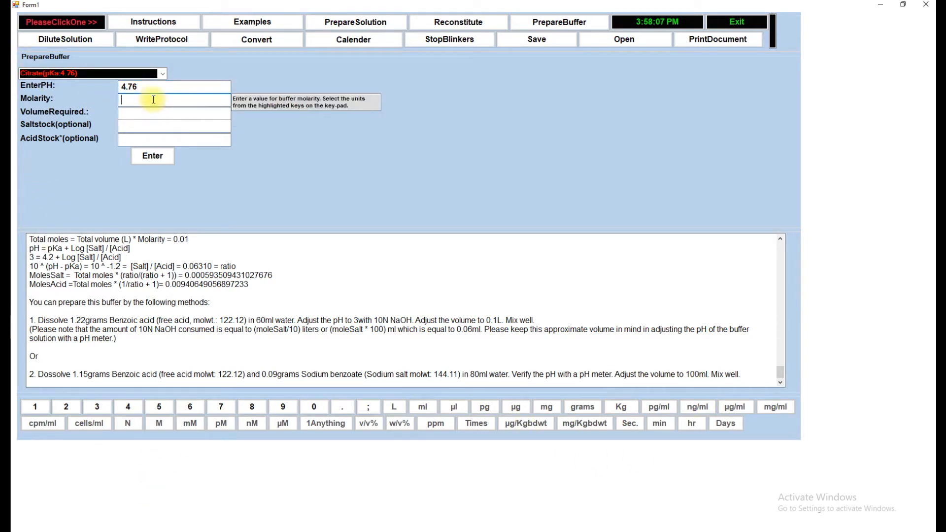
{"action": "type", "text": "1"}
{"action": "left_click", "coordinate": [160, 423]}
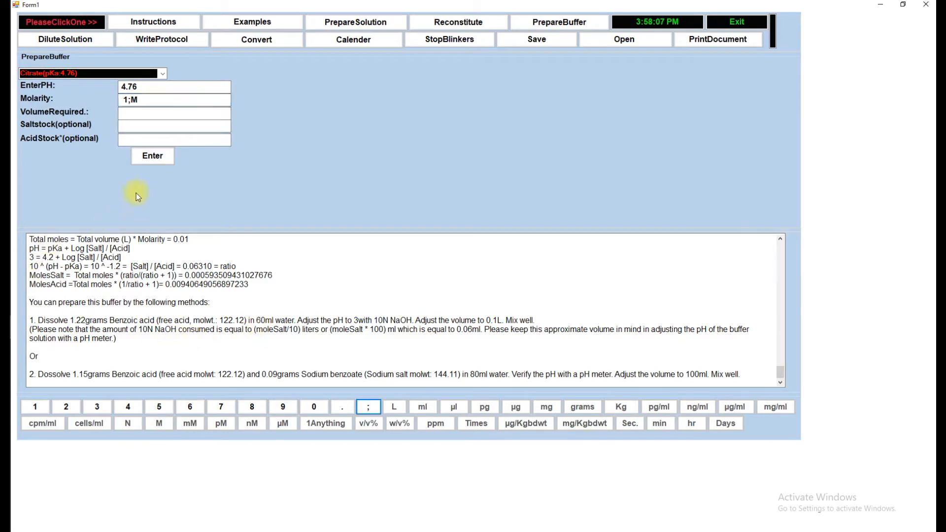
{"action": "left_click", "coordinate": [140, 116]}
{"action": "type", "text": "1"}
{"action": "left_click", "coordinate": [394, 408]}
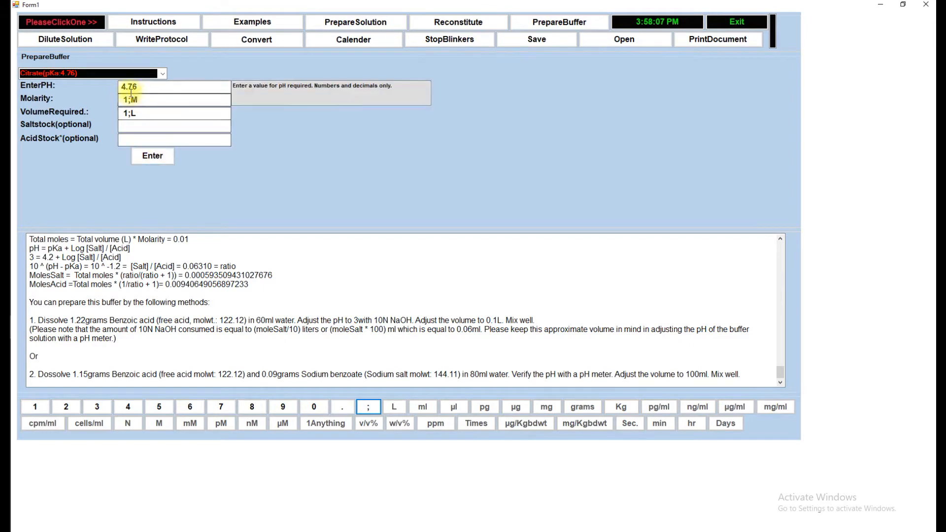
- Calculate the citrate buffer's preparation procedure without any stock concentrations and look through the results
{"action": "left_click", "coordinate": [168, 160]}
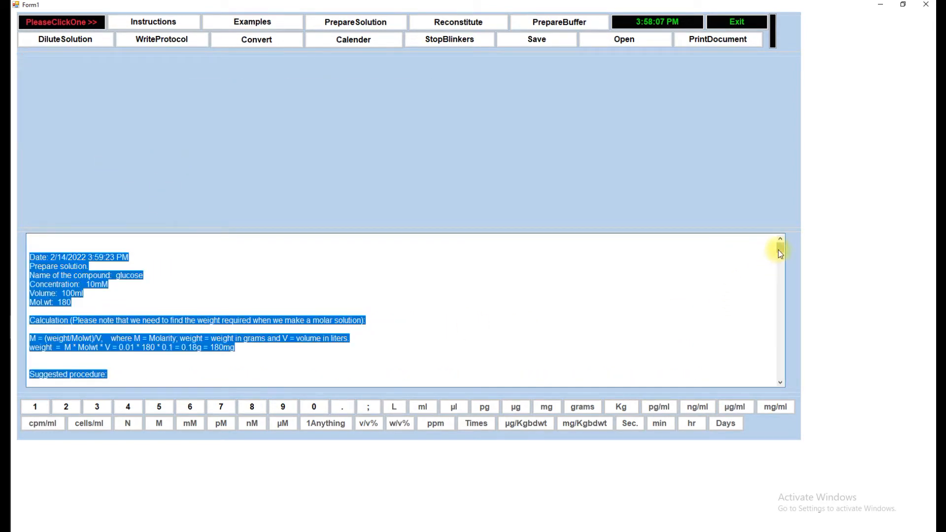
{"action": "left_click_drag", "start_coordinate": [781, 254], "coordinate": [779, 382]}
{"action": "left_click", "coordinate": [271, 365]}
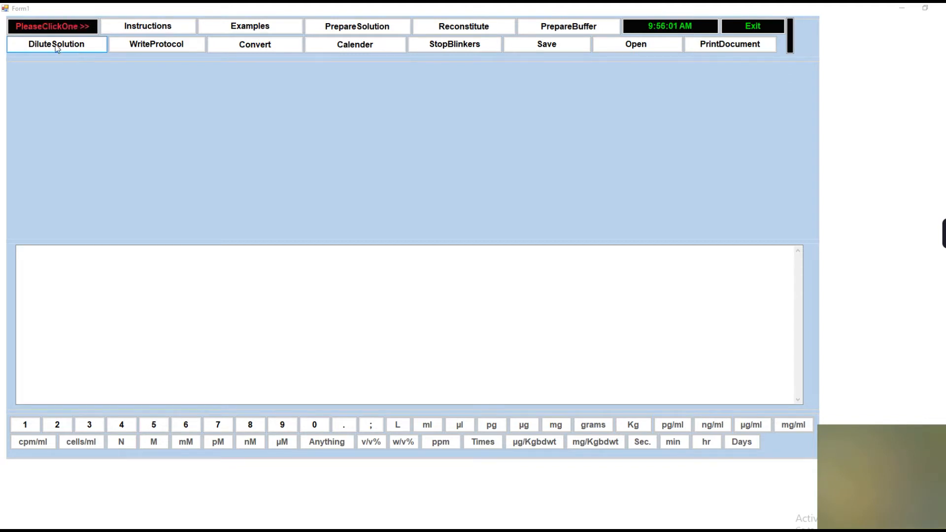
- Start a solution dilution for the compound LPA with a stock concentration of 100 mg/ml
{"action": "left_click", "coordinate": [58, 45]}
{"action": "left_click", "coordinate": [170, 82]}
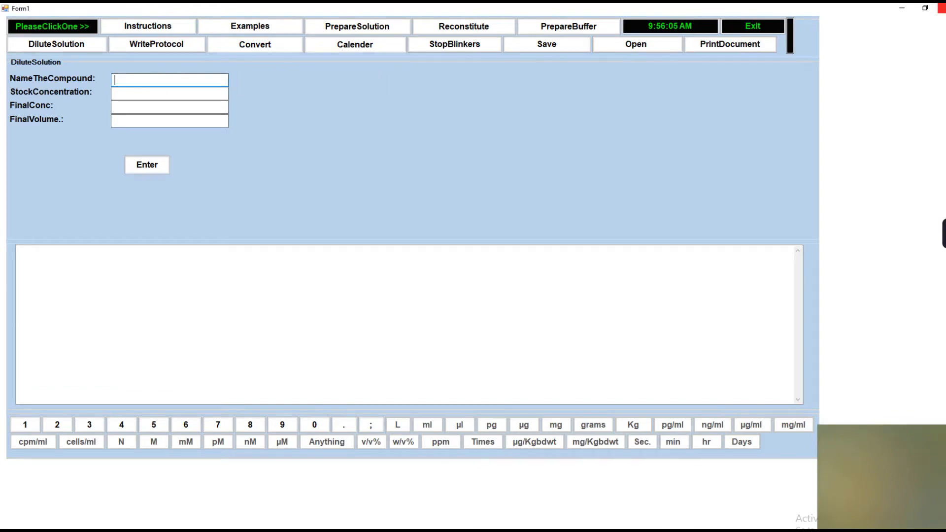
{"action": "type", "text": "LPA"}
{"action": "key", "text": "Tab"}
{"action": "type", "text": "100"}
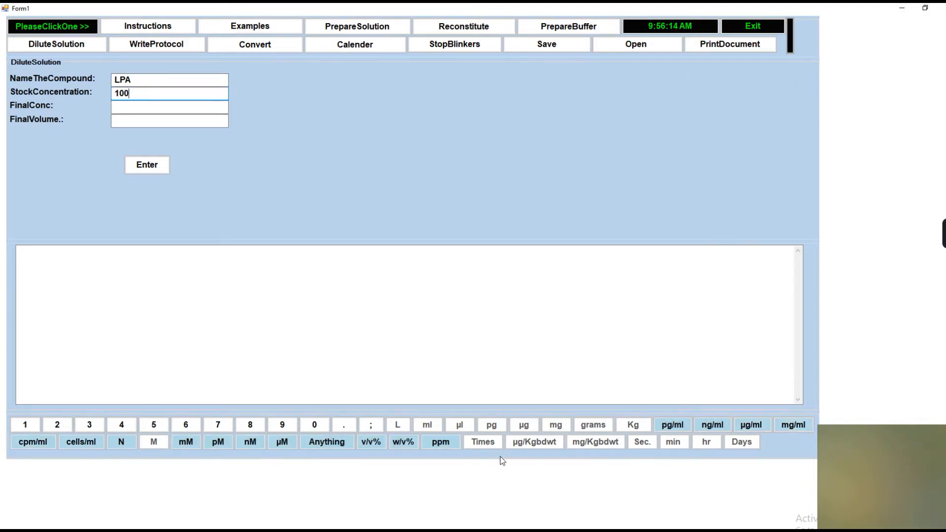
{"action": "left_click", "coordinate": [794, 425]}
- Set the LPA dilution's final concentrations to 1, 2, 3, 4, 5 and 6 mg/ml
{"action": "left_click", "coordinate": [114, 119]}
{"action": "left_click", "coordinate": [129, 106]}
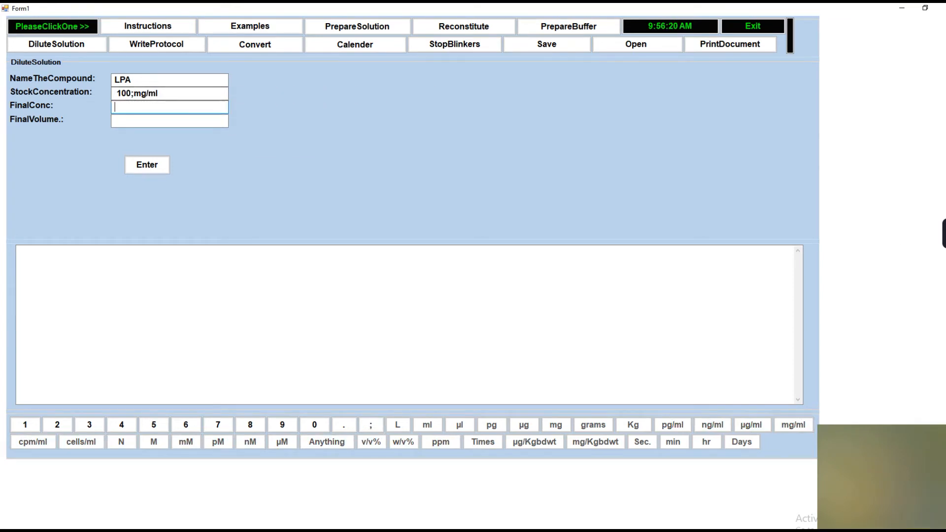
{"action": "type", "text": "1;2;3;4;5;6;"}
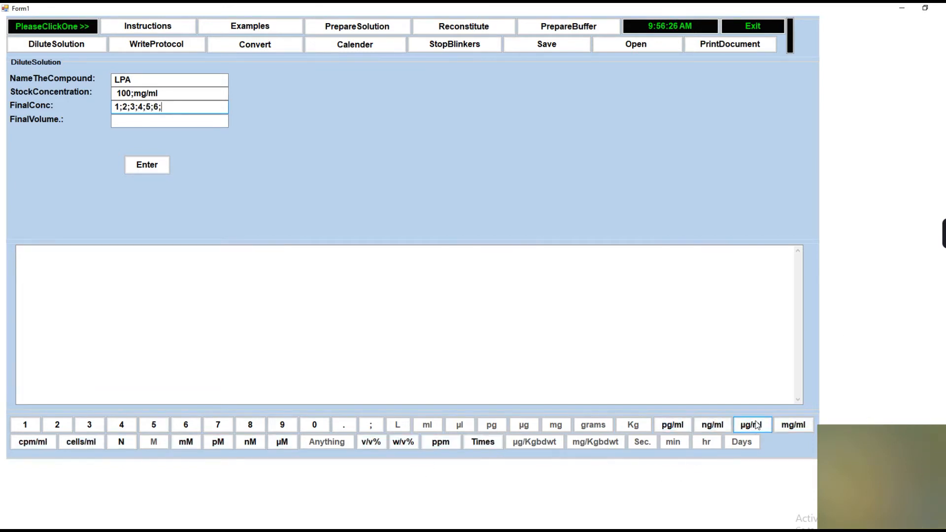
{"action": "left_click", "coordinate": [802, 431]}
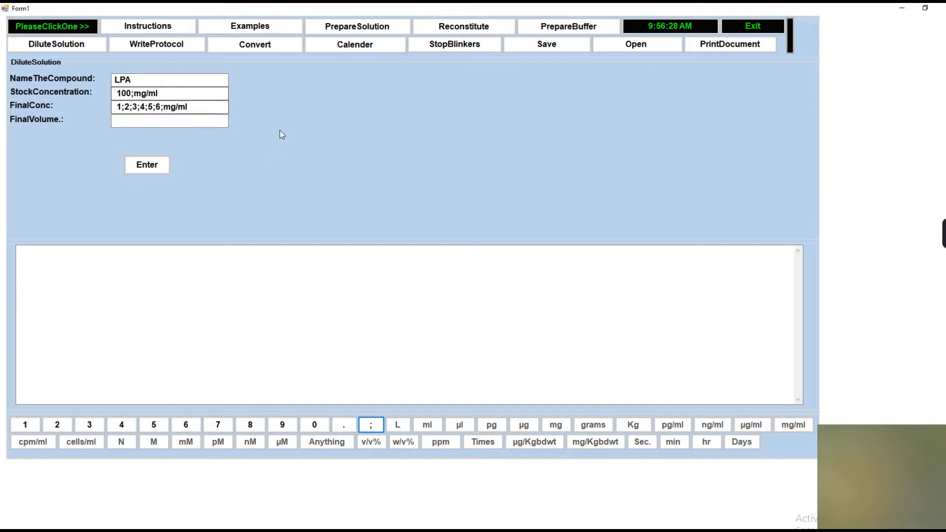
- Set the final volume to 2 ml and calculate the LPA dilution procedure
{"action": "left_click", "coordinate": [165, 122]}
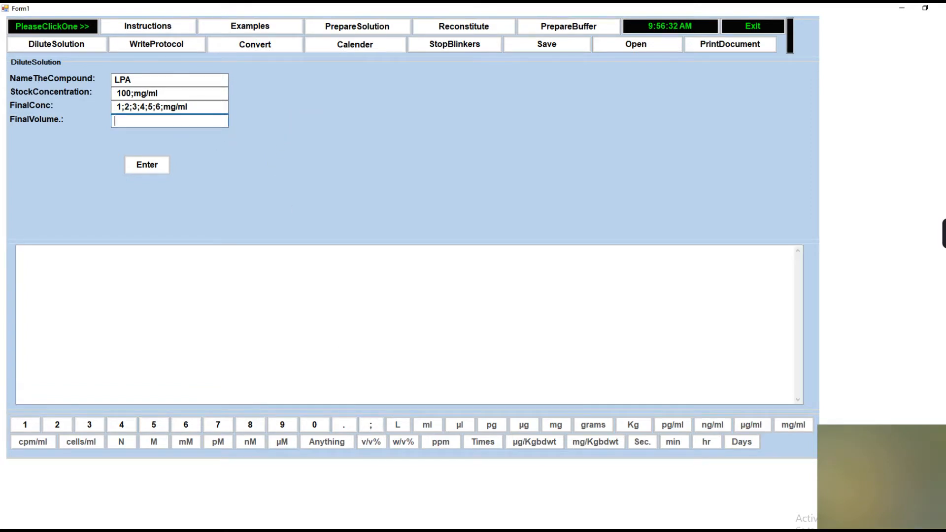
{"action": "mouse_move", "coordinate": [146, 123]}
{"action": "type", "text": "2"}
{"action": "left_click", "coordinate": [441, 426]}
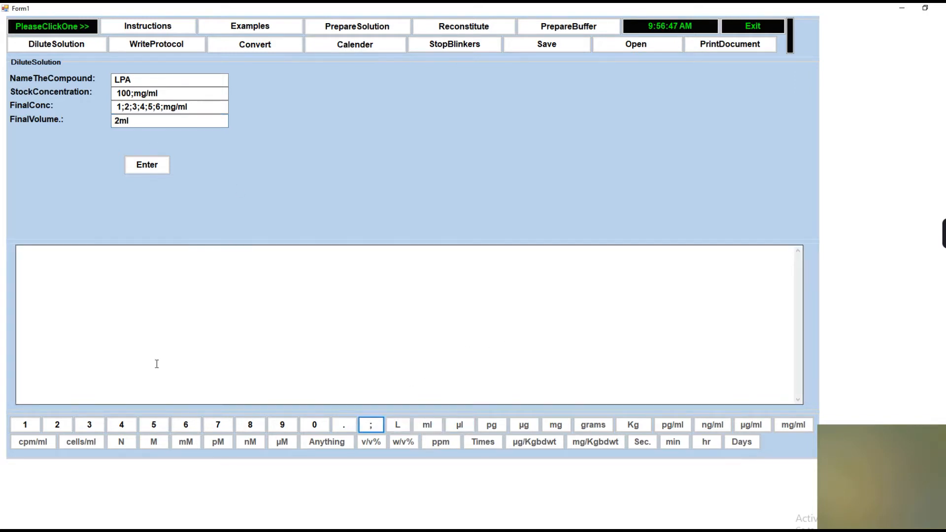
{"action": "left_click", "coordinate": [148, 166]}
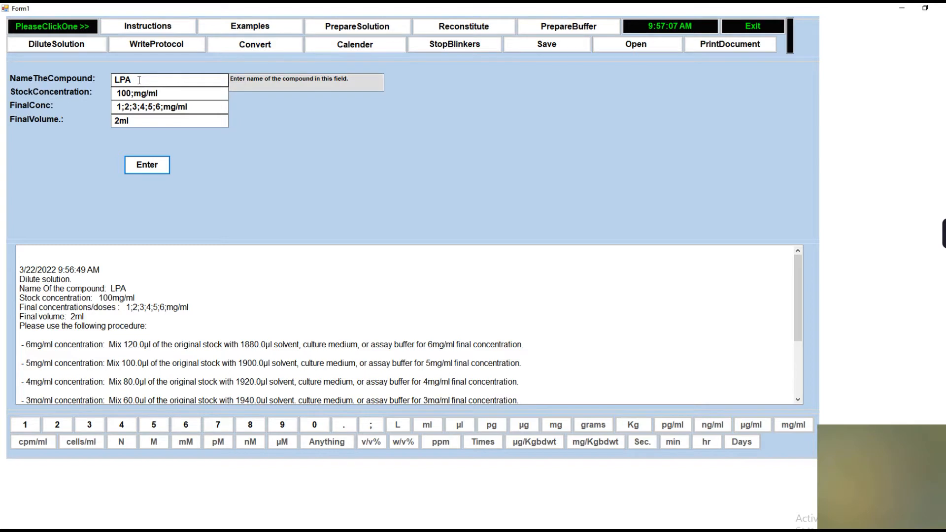
- Change the unit of LPA's final concentrations to µg/ml and submit the dilution for calculation
{"action": "left_click", "coordinate": [194, 107]}
{"action": "key", "text": "BackSpace"}
{"action": "key", "text": "BackSpace"}
{"action": "key", "text": "BackSpace"}
{"action": "key", "text": "BackSpace"}
{"action": "key", "text": "BackSpace"}
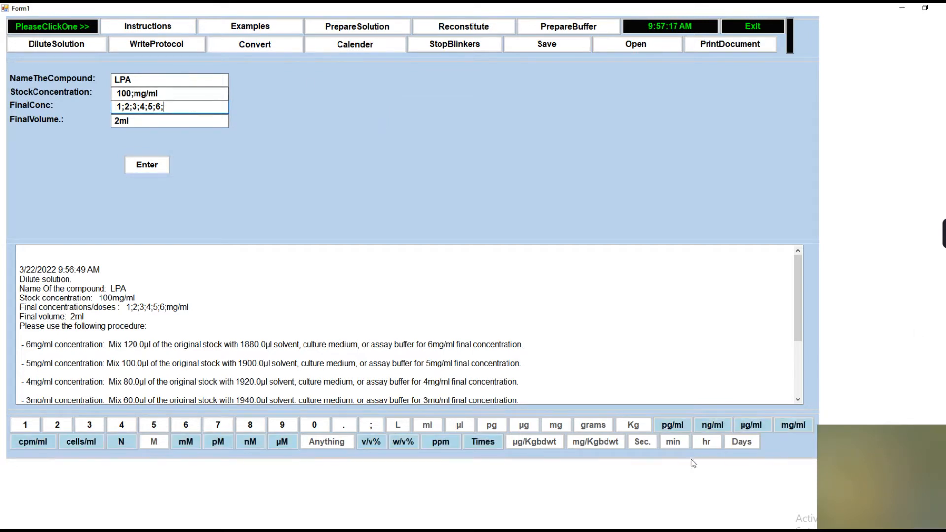
{"action": "left_click", "coordinate": [751, 425]}
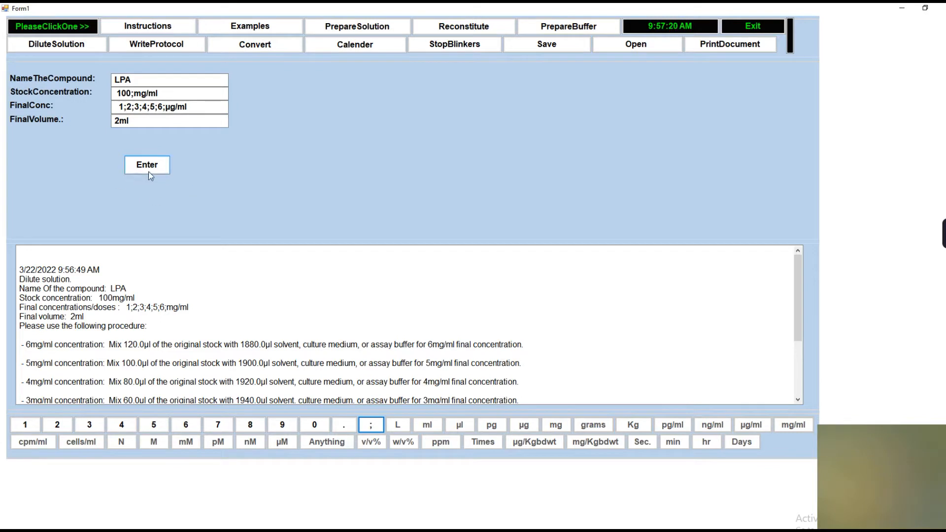
{"action": "left_click", "coordinate": [149, 172]}
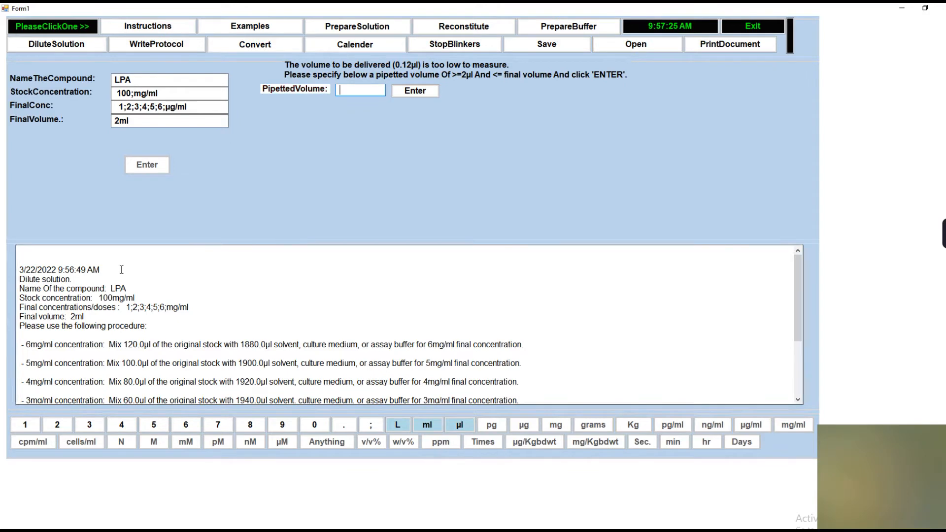
- Set the pipetted volume to 5 µl, calculate the µg/ml dilutions and review the resulting instructions
{"action": "mouse_move", "coordinate": [159, 104]}
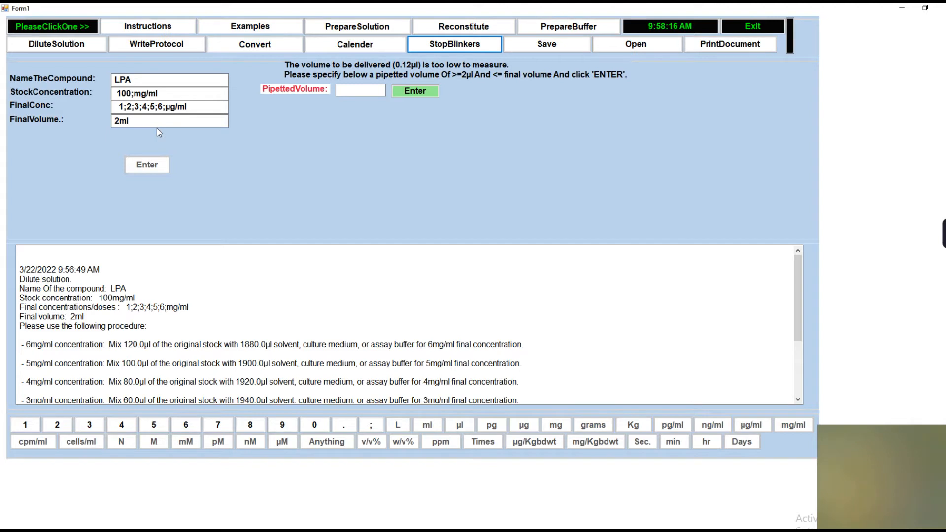
{"action": "mouse_move", "coordinate": [216, 109]}
{"action": "mouse_move", "coordinate": [165, 109]}
{"action": "left_click", "coordinate": [351, 89]}
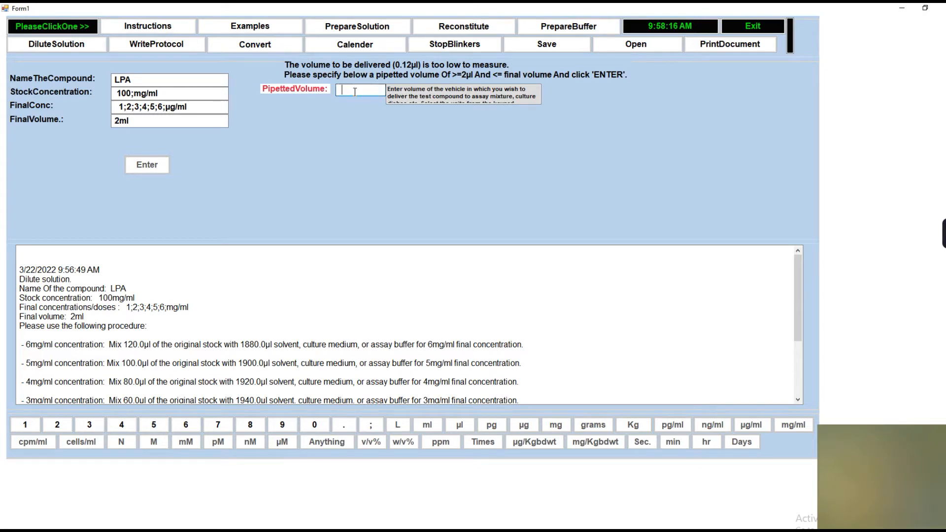
{"action": "type", "text": "5"}
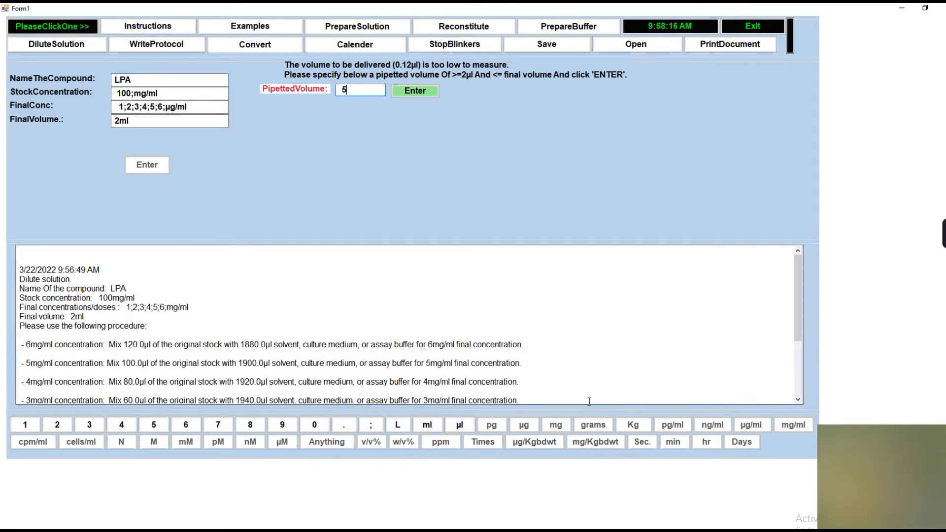
{"action": "left_click", "coordinate": [460, 425]}
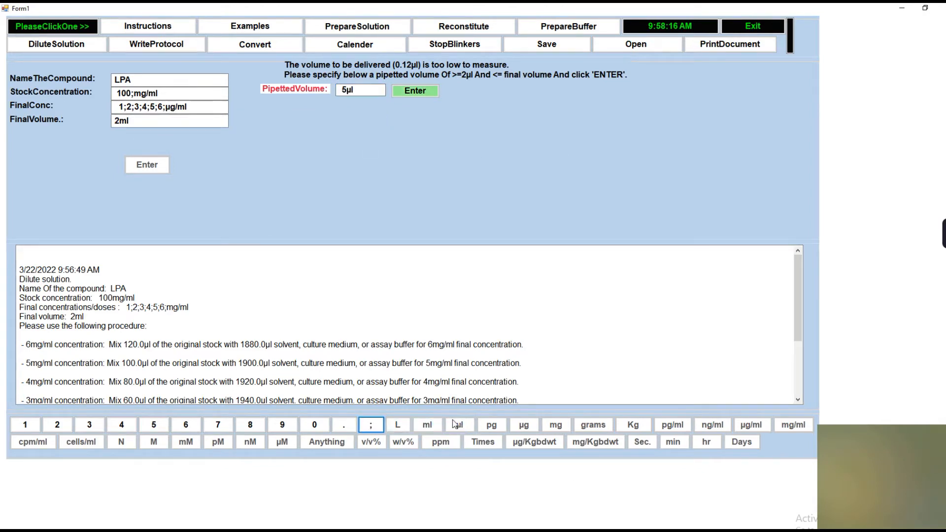
{"action": "left_click", "coordinate": [416, 90]}
{"action": "left_click", "coordinate": [572, 343]}
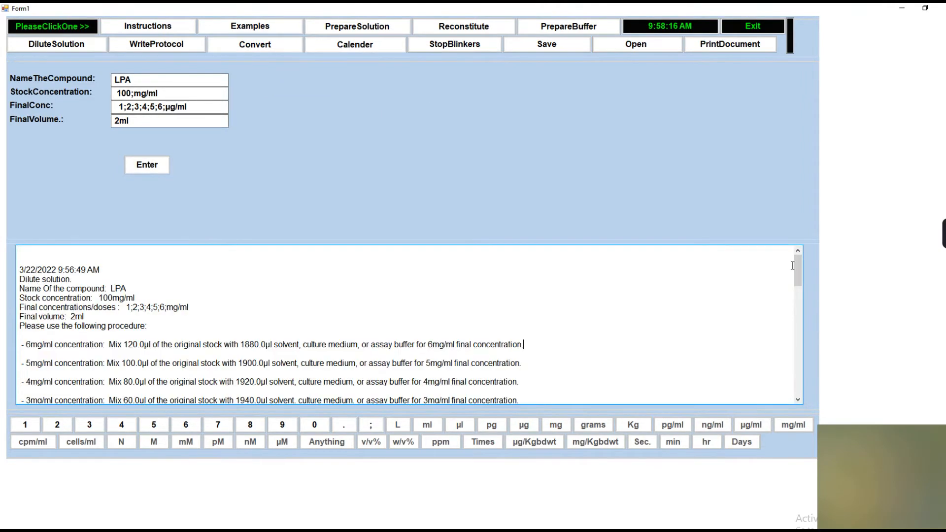
{"action": "left_click_drag", "start_coordinate": [799, 268], "coordinate": [809, 372]}
{"action": "scroll", "coordinate": [519, 293], "scroll_direction": "down", "scroll_amount": 1}
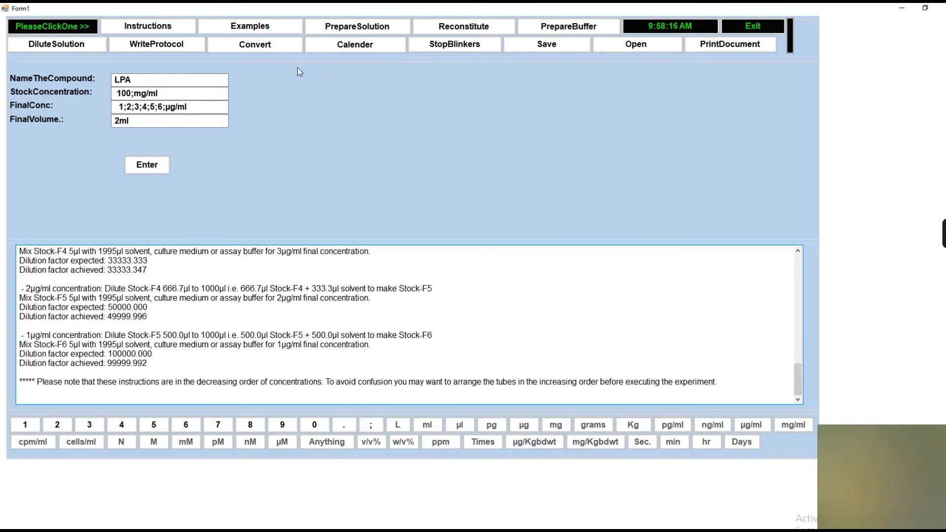
- Change the unit of LPA's final concentrations to µM and submit the dilution for calculation
{"action": "mouse_move", "coordinate": [227, 105]}
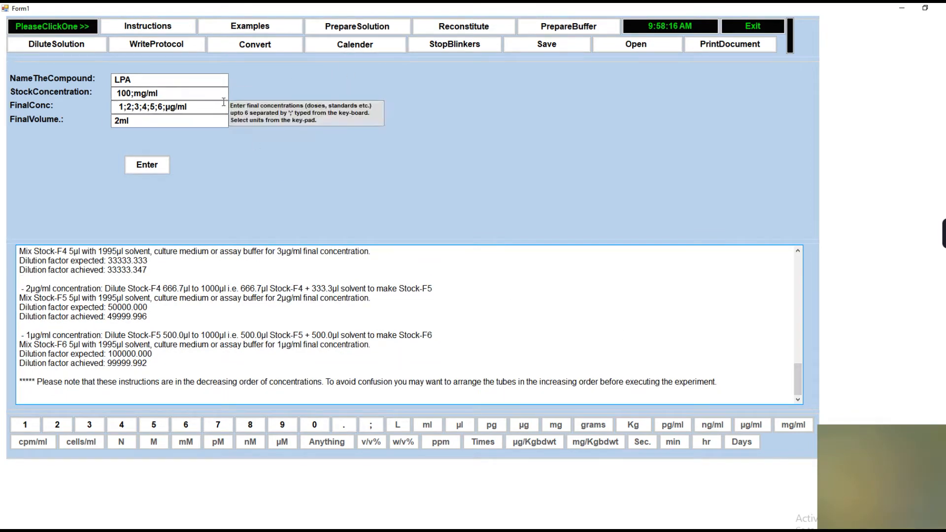
{"action": "mouse_move", "coordinate": [160, 86]}
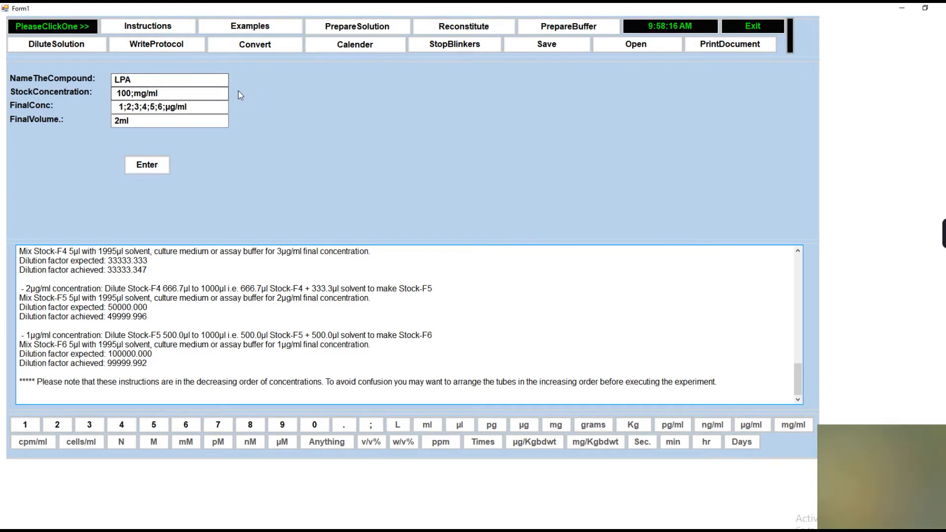
{"action": "mouse_move", "coordinate": [215, 122]}
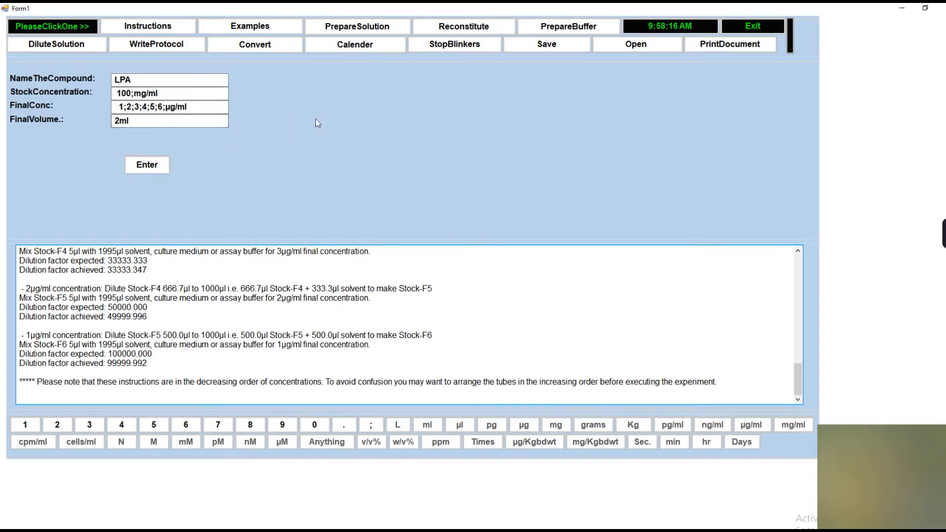
{"action": "left_click", "coordinate": [208, 108]}
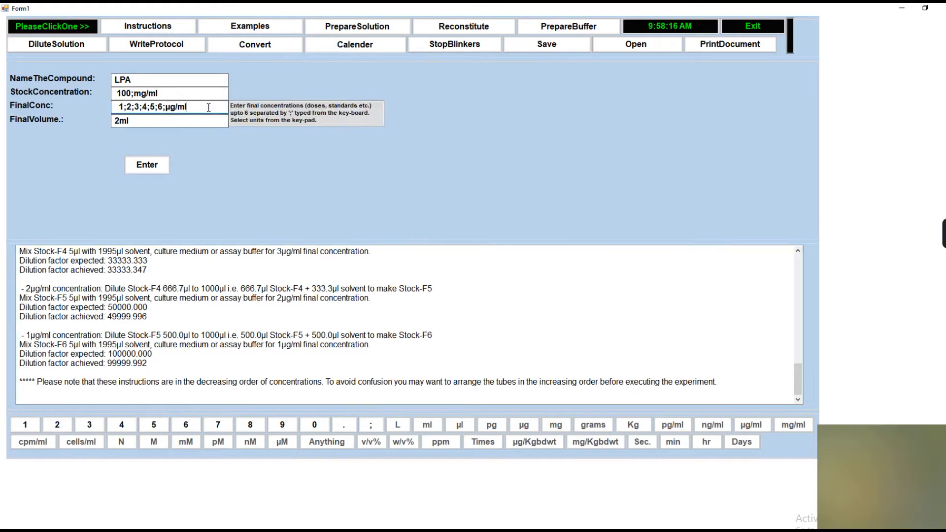
{"action": "key", "text": "BackSpace"}
{"action": "key", "text": "BackSpace"}
{"action": "key", "text": "BackSpace"}
{"action": "key", "text": "BackSpace"}
{"action": "key", "text": "BackSpace"}
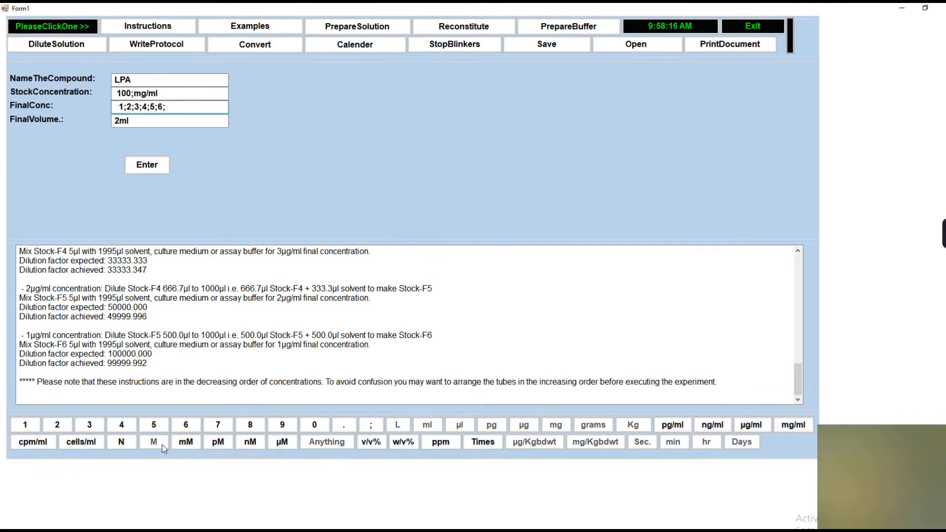
{"action": "left_click", "coordinate": [282, 444]}
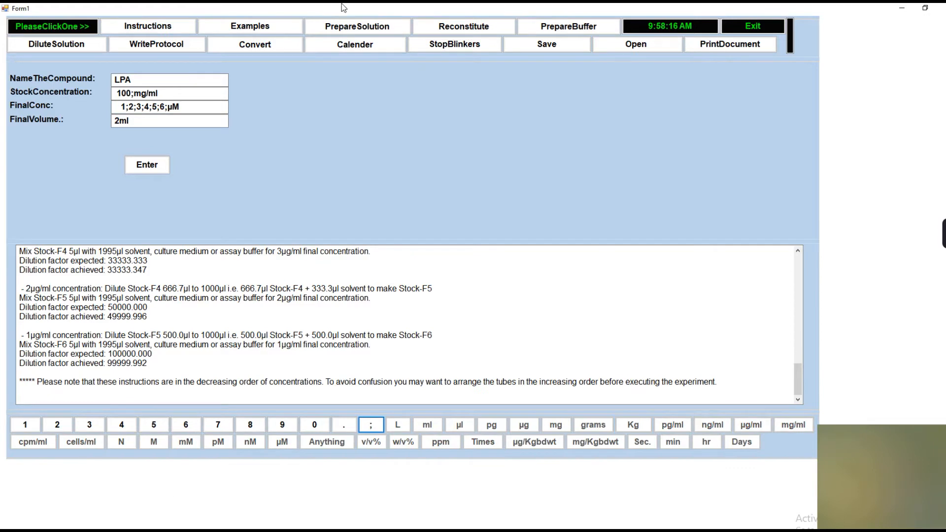
{"action": "left_click", "coordinate": [161, 171]}
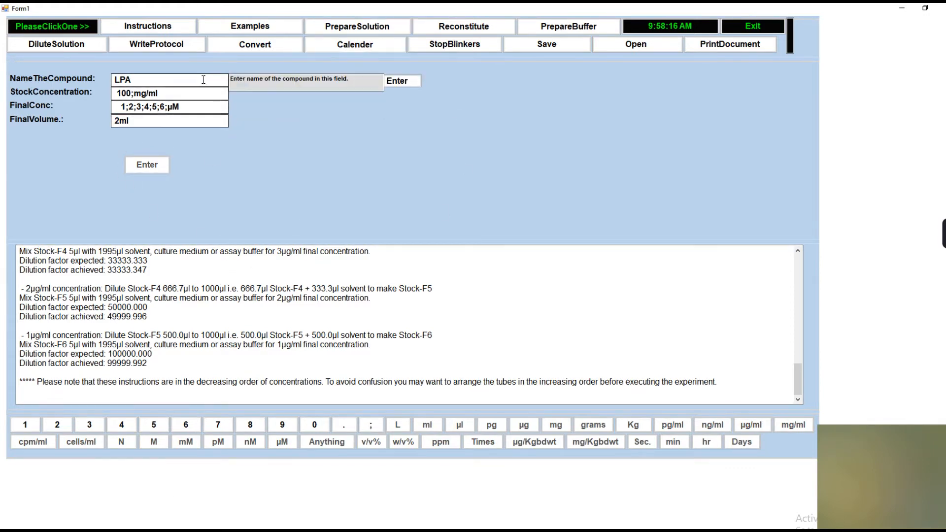
{"action": "mouse_move", "coordinate": [185, 93]}
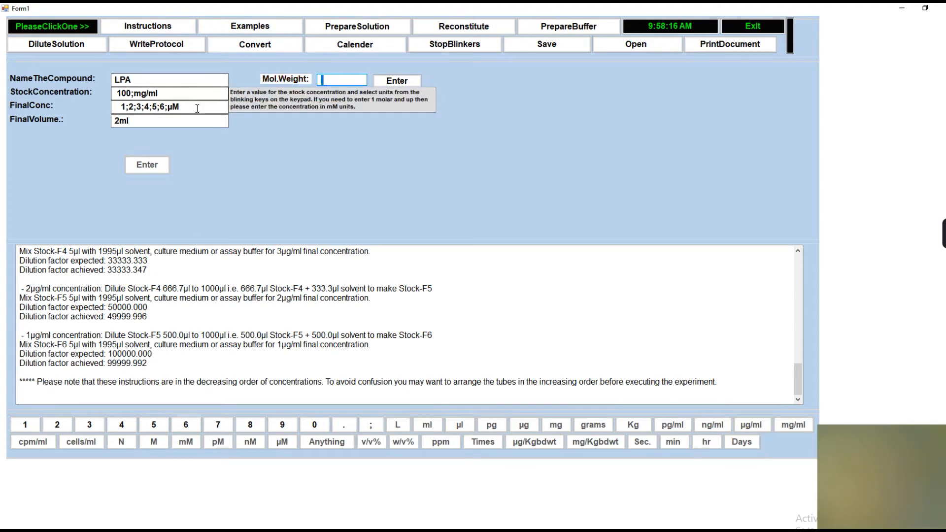
{"action": "mouse_move", "coordinate": [199, 109]}
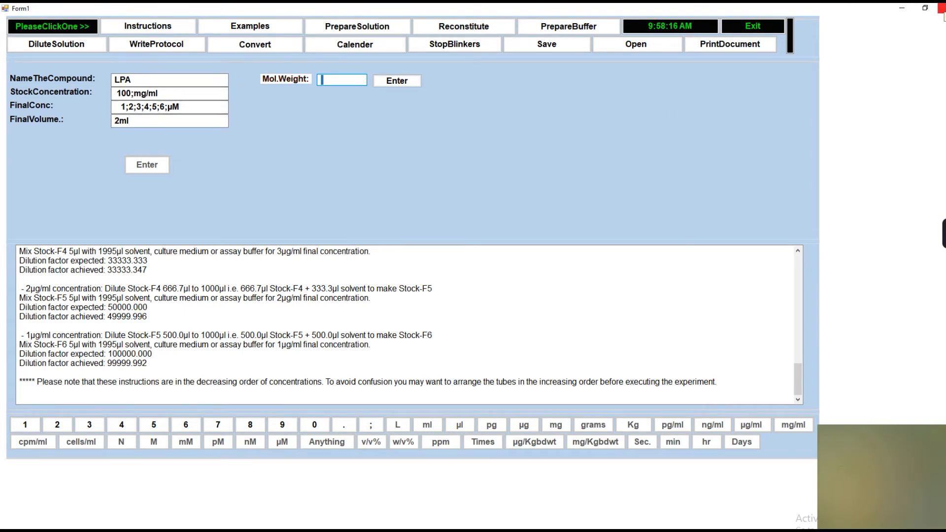
- Set LPA's molecular weight to 444 and the pipetted volume to 10 µl, then calculate and review the µM dilutions
{"action": "type", "text": "444"}
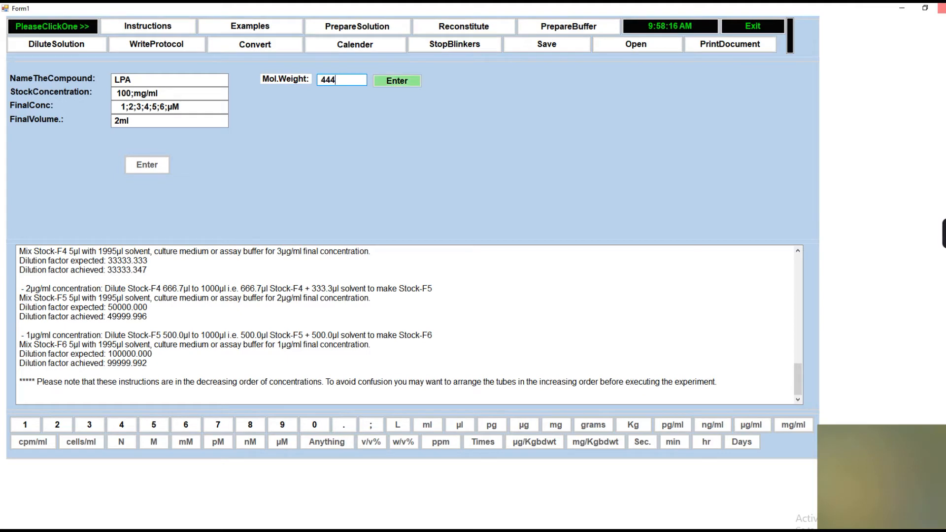
{"action": "left_click", "coordinate": [393, 83]}
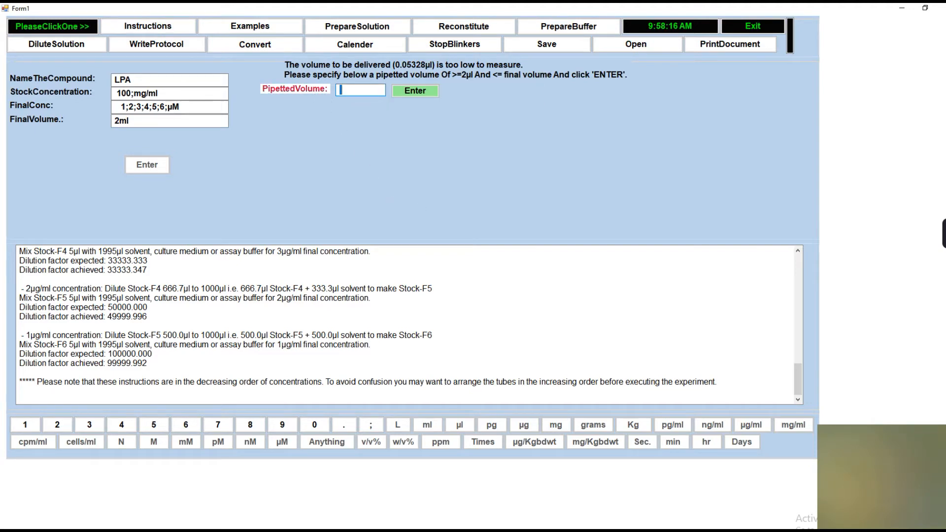
{"action": "type", "text": "10"}
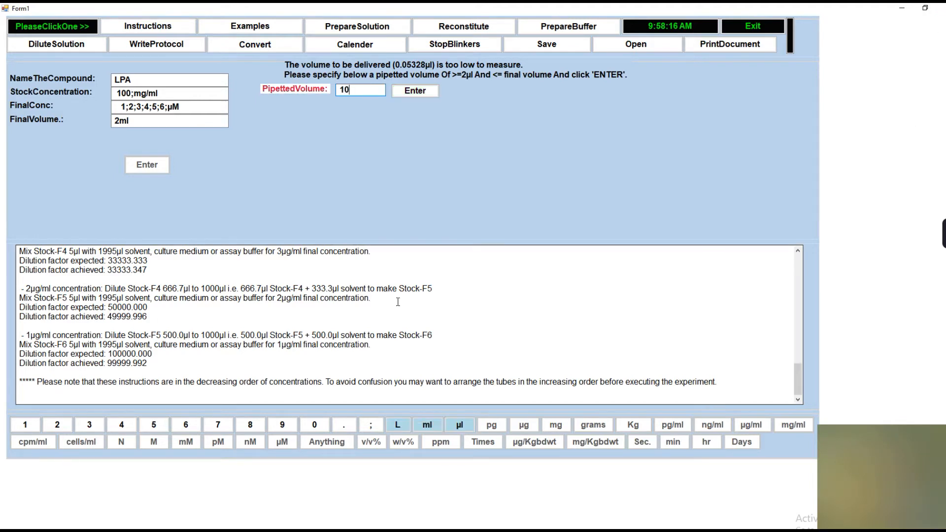
{"action": "left_click", "coordinate": [460, 426]}
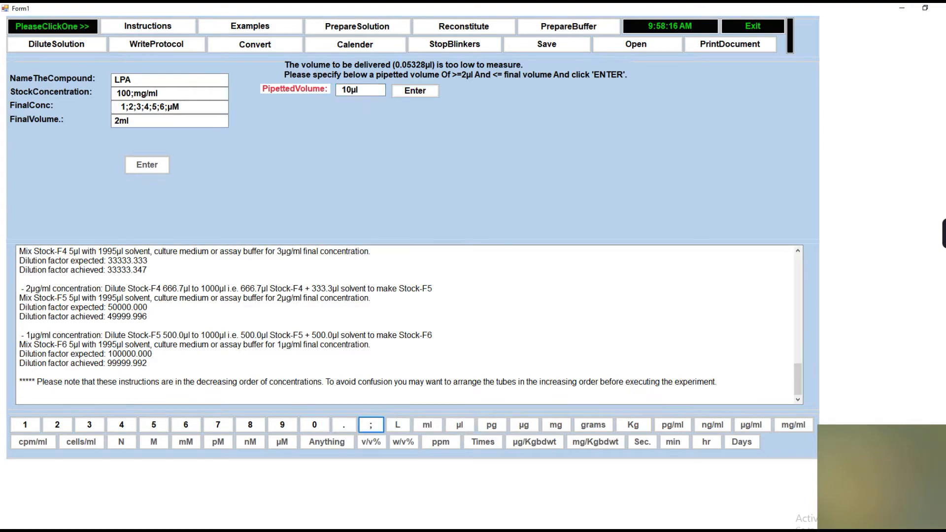
{"action": "left_click", "coordinate": [419, 93]}
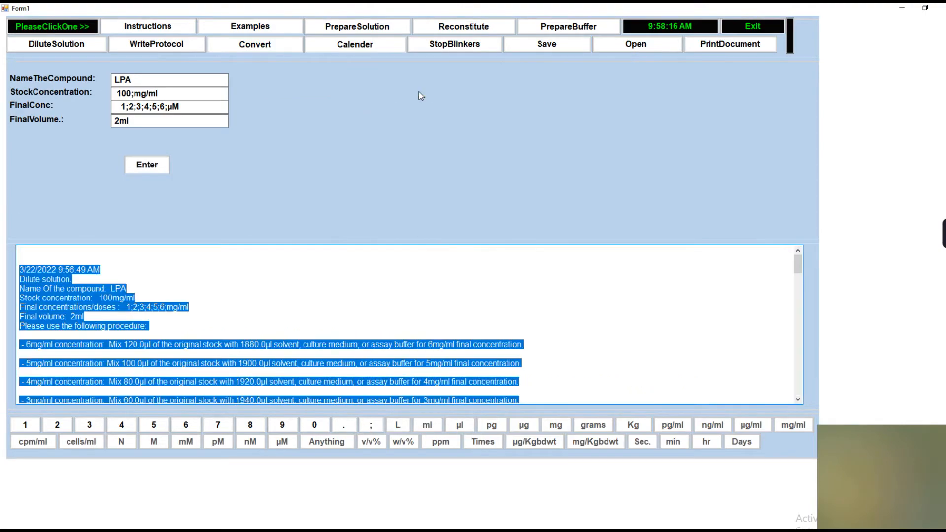
{"action": "left_click_drag", "start_coordinate": [799, 261], "coordinate": [822, 393]}
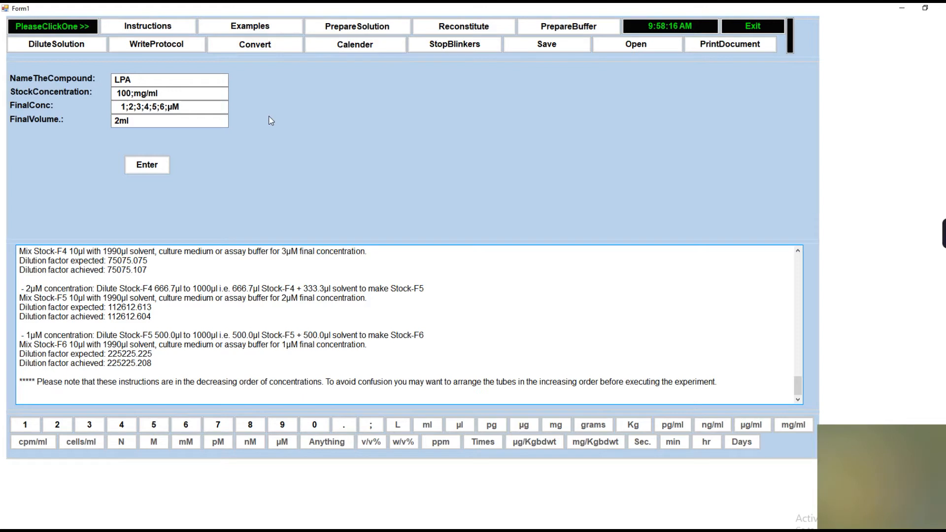
- Start a new dilution for the compound Serum with a stock concentration of 1 in the unit Anything
{"action": "left_click", "coordinate": [85, 45]}
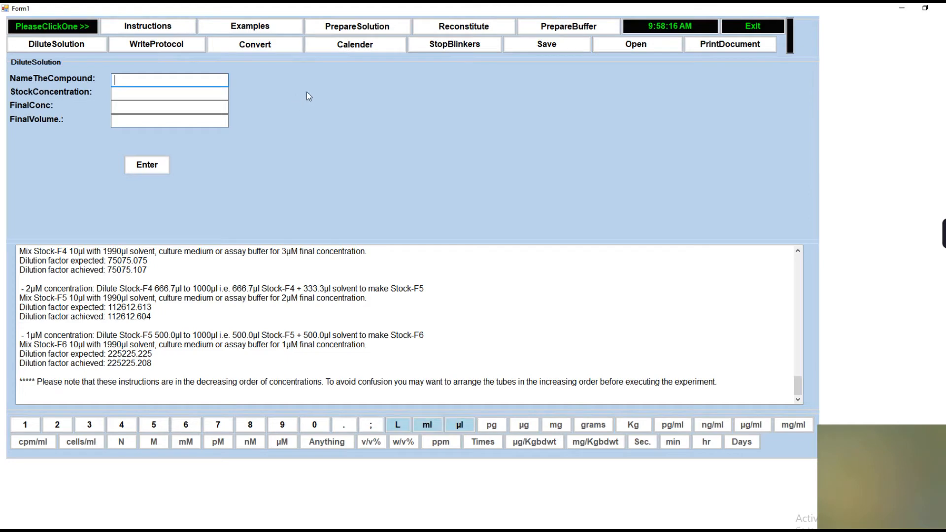
{"action": "type", "text": "Serum"}
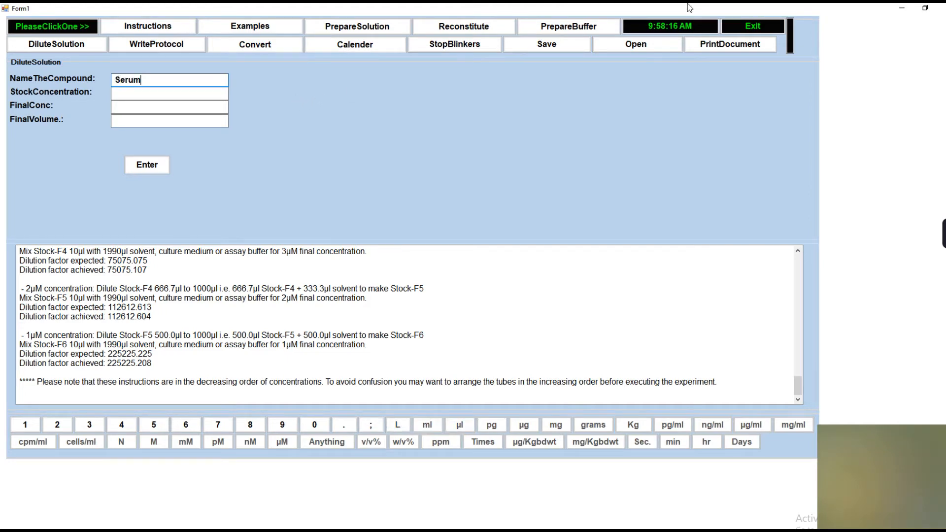
{"action": "mouse_move", "coordinate": [127, 93]}
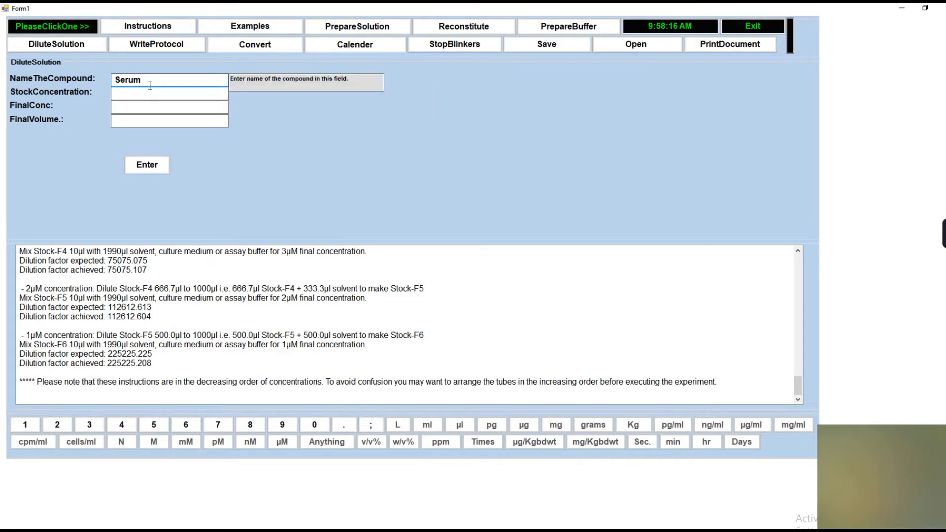
{"action": "left_click", "coordinate": [138, 93]}
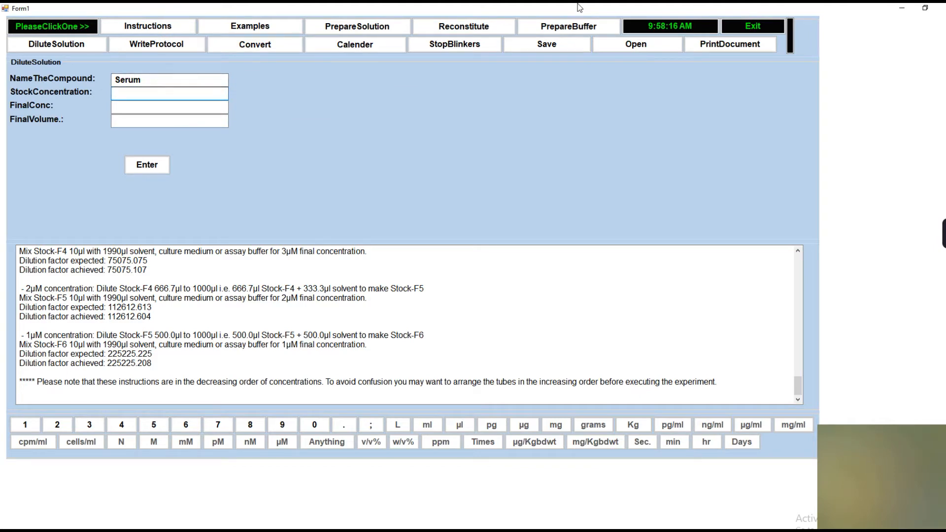
{"action": "type", "text": "1"}
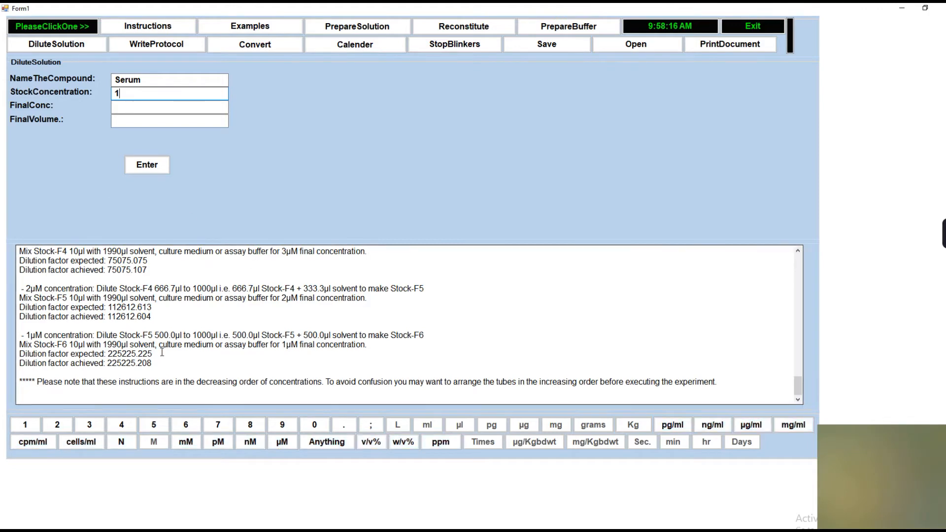
{"action": "left_click", "coordinate": [319, 447]}
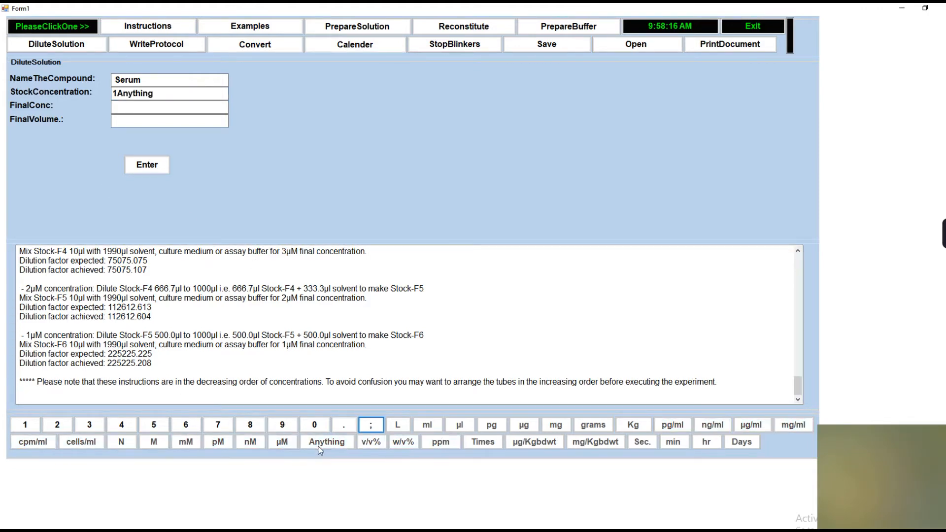
- Try to submit the Serum dilution with final concentrations 300;400;500; and no unit
{"action": "left_click", "coordinate": [153, 109]}
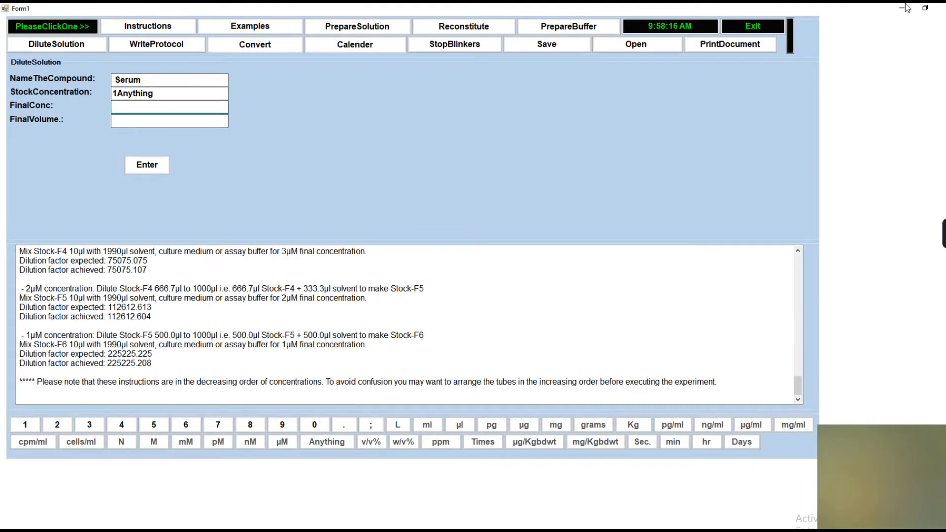
{"action": "type", "text": "300;400;500;"}
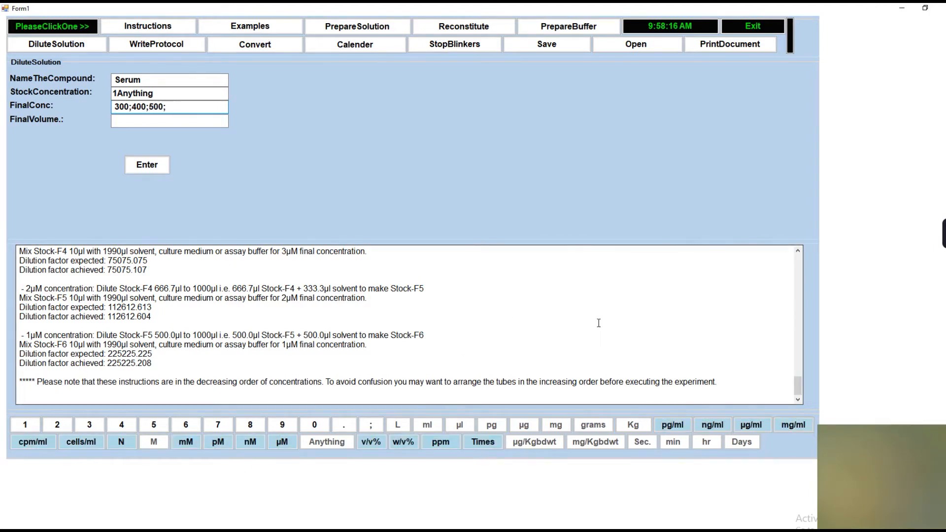
{"action": "left_click", "coordinate": [144, 164]}
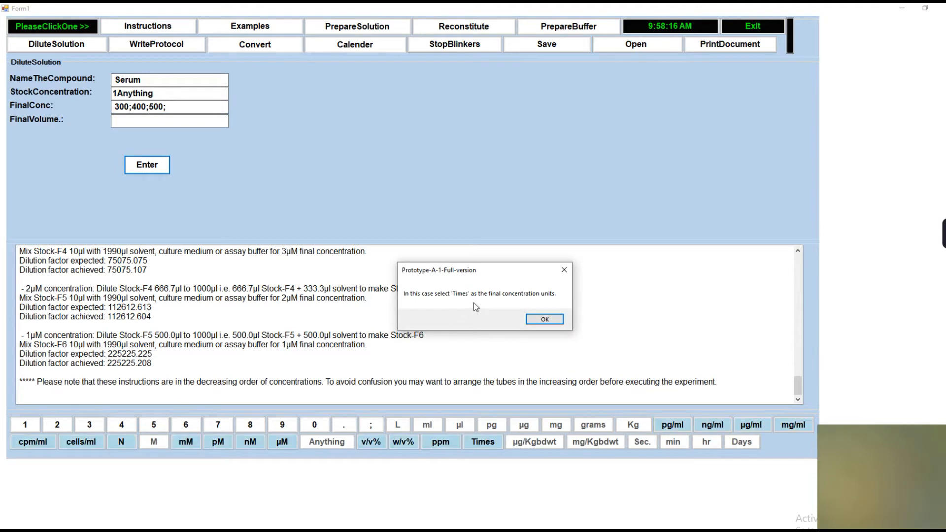
{"action": "left_click", "coordinate": [538, 318]}
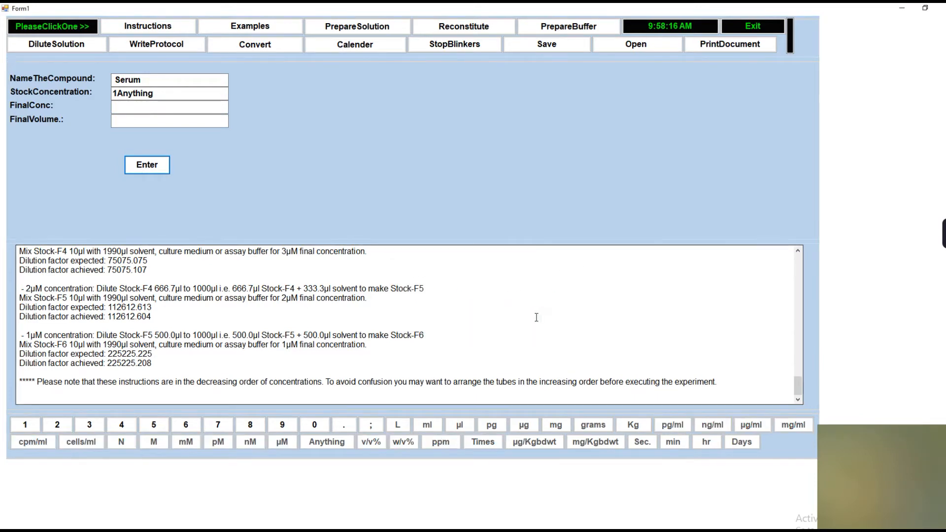
- Set Serum's final concentrations to 300;300;400; with Times as the unit
{"action": "left_click", "coordinate": [141, 107]}
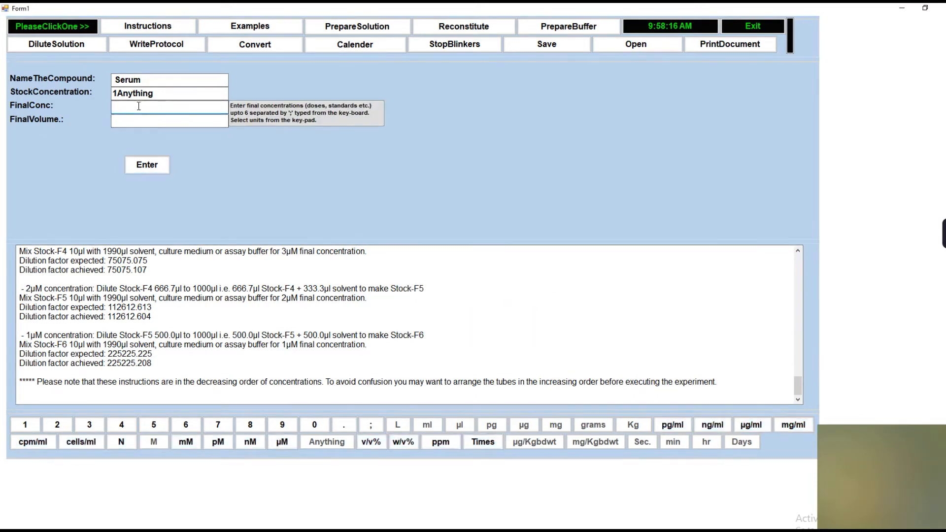
{"action": "type", "text": "300;"}
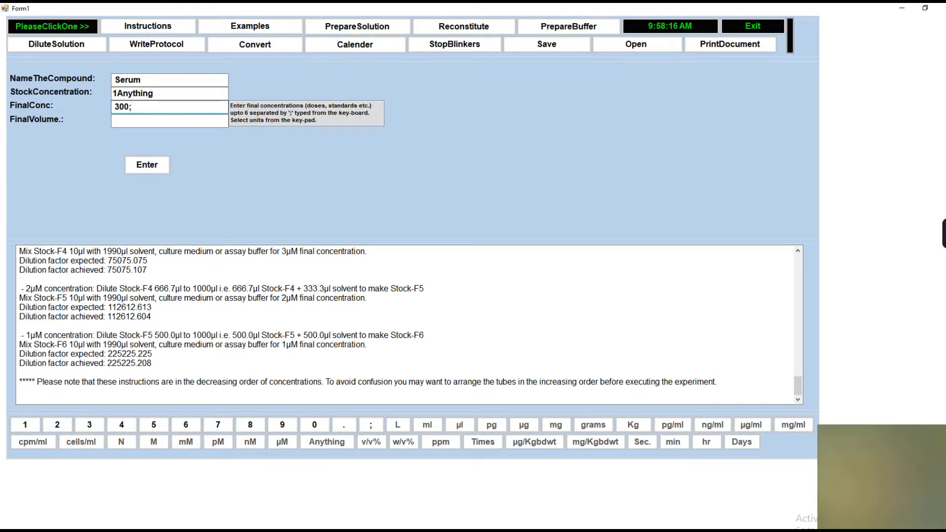
{"action": "type", "text": "300;400;"}
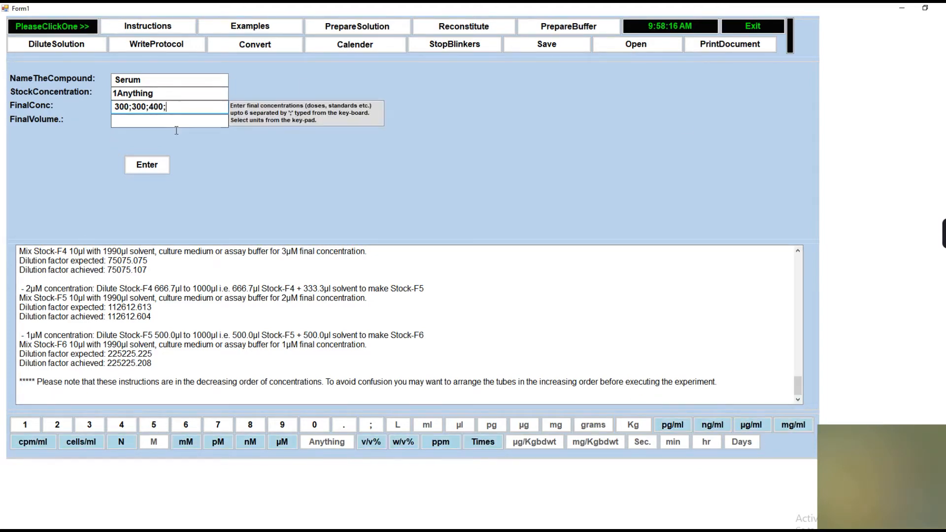
{"action": "left_click", "coordinate": [479, 442]}
- Set the final volume to 1 ml, calculate the Serum dilution and review the resulting procedure
{"action": "left_click", "coordinate": [137, 120]}
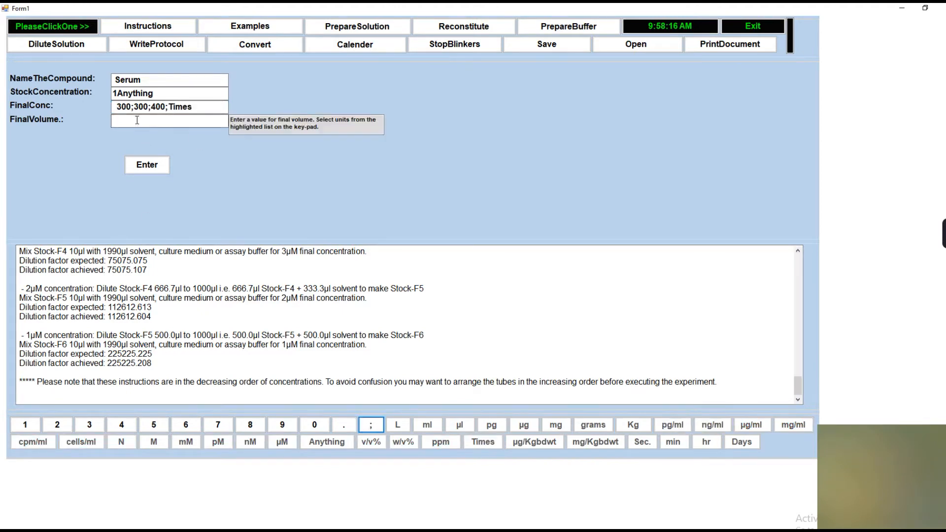
{"action": "type", "text": "1"}
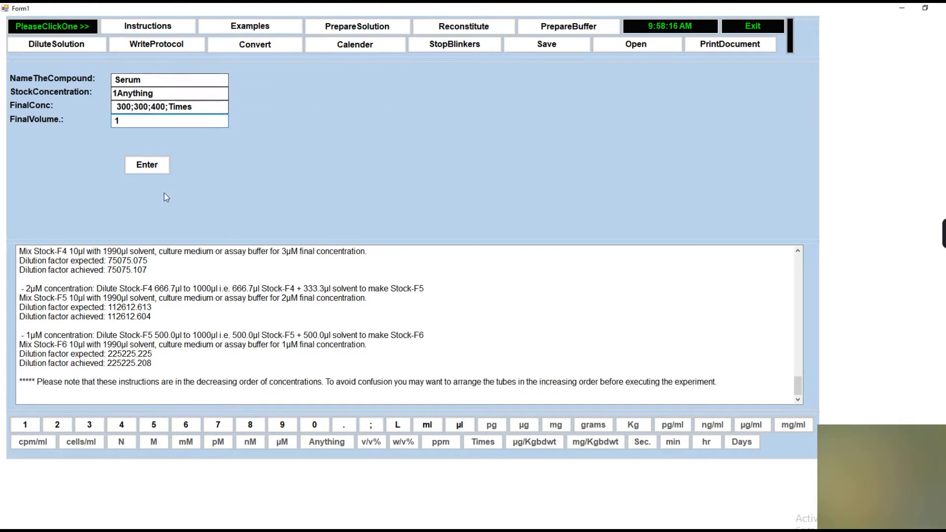
{"action": "mouse_move", "coordinate": [223, 92]}
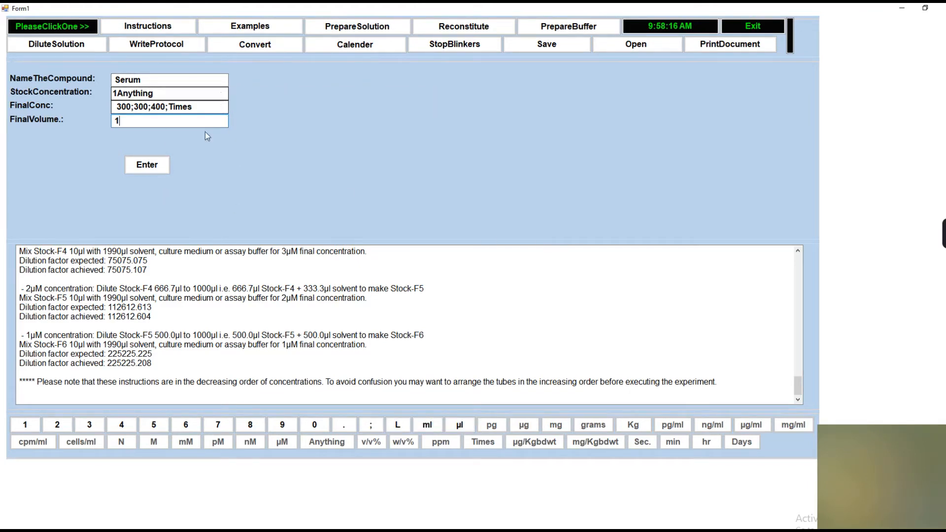
{"action": "left_click", "coordinate": [436, 425]}
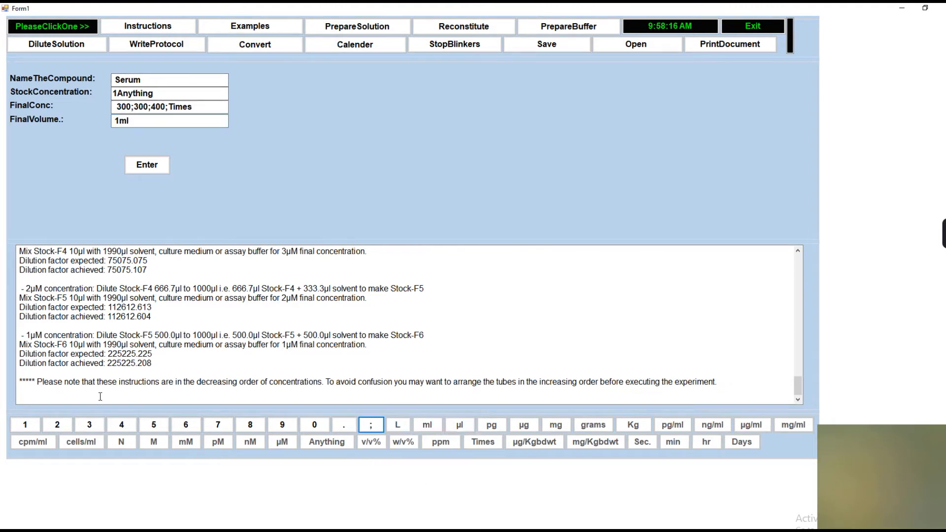
{"action": "left_click", "coordinate": [165, 165]}
{"action": "left_click_drag", "start_coordinate": [800, 264], "coordinate": [817, 395]}
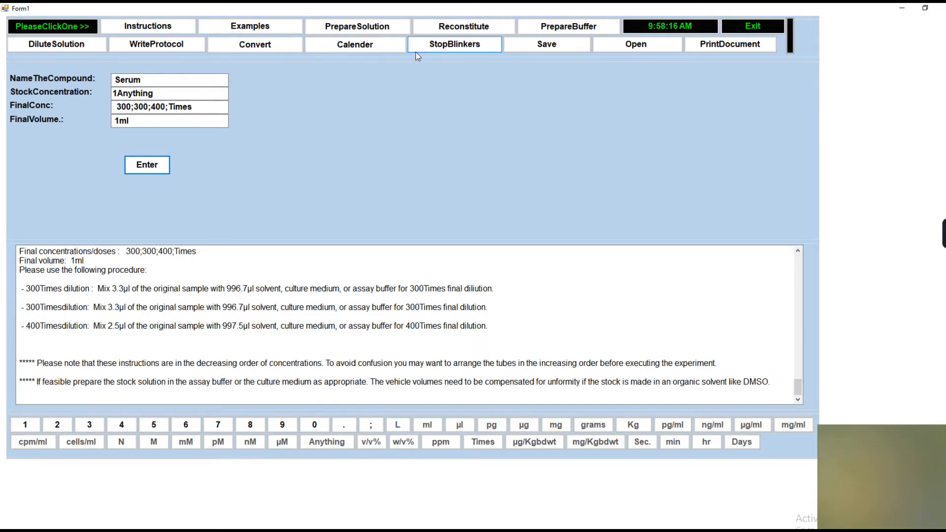
- Change Serum's final concentrations to 1000;2000;3000; Times and submit the dilution for calculation
{"action": "left_click", "coordinate": [33, 107]}
{"action": "left_click", "coordinate": [148, 107]}
{"action": "type", "text": "1000;"}
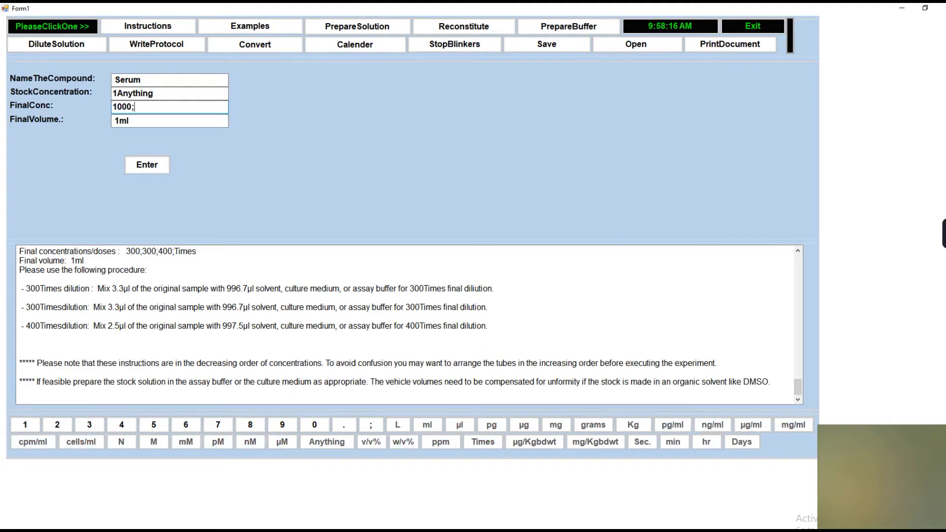
{"action": "type", "text": "2000;3000;"}
{"action": "key", "text": "BackSpace"}
{"action": "type", "text": "0;"}
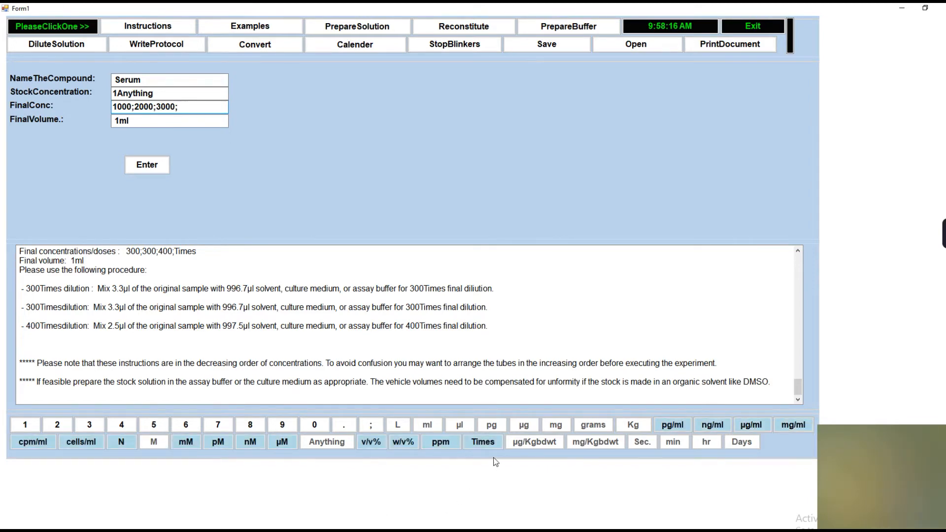
{"action": "left_click", "coordinate": [489, 445]}
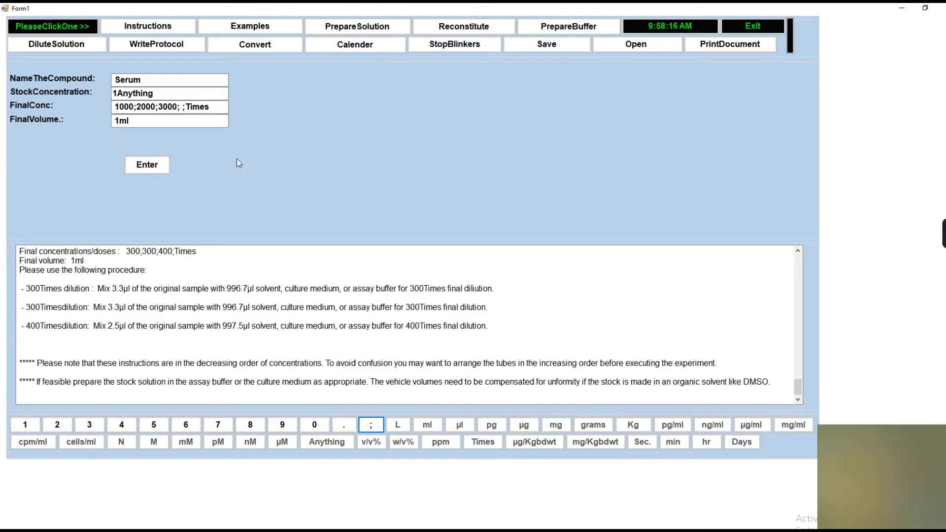
{"action": "left_click", "coordinate": [158, 164]}
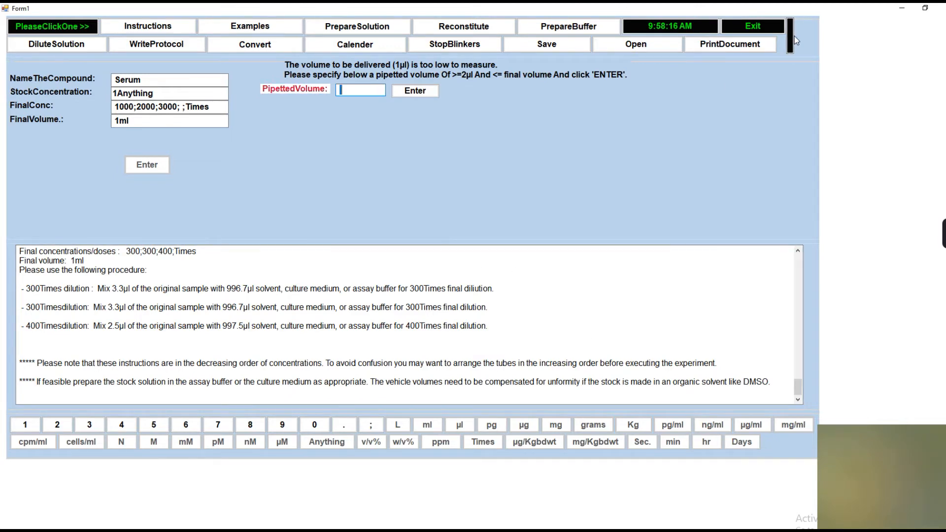
- Set the pipetted volume to 10 µl, calculate the 1000 to 3000 times dilutions and look through the instructions
{"action": "type", "text": "10"}
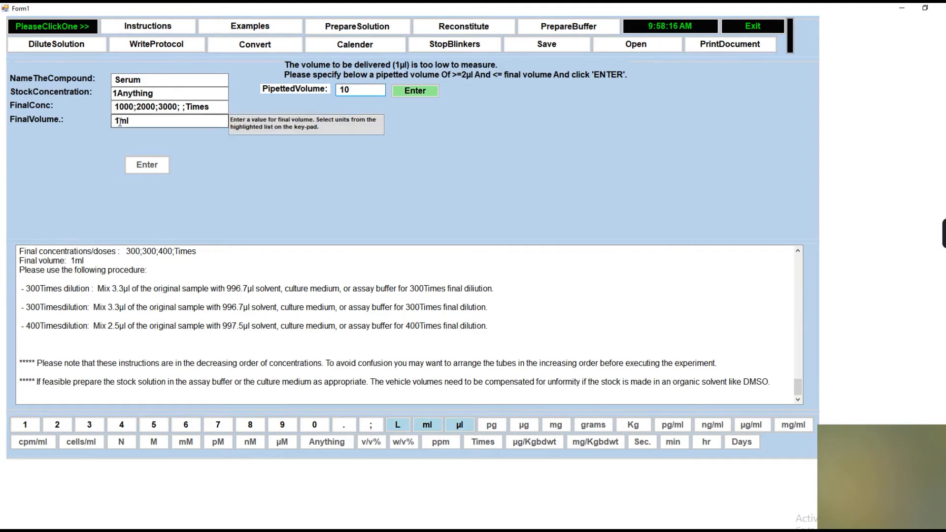
{"action": "left_click", "coordinate": [459, 426]}
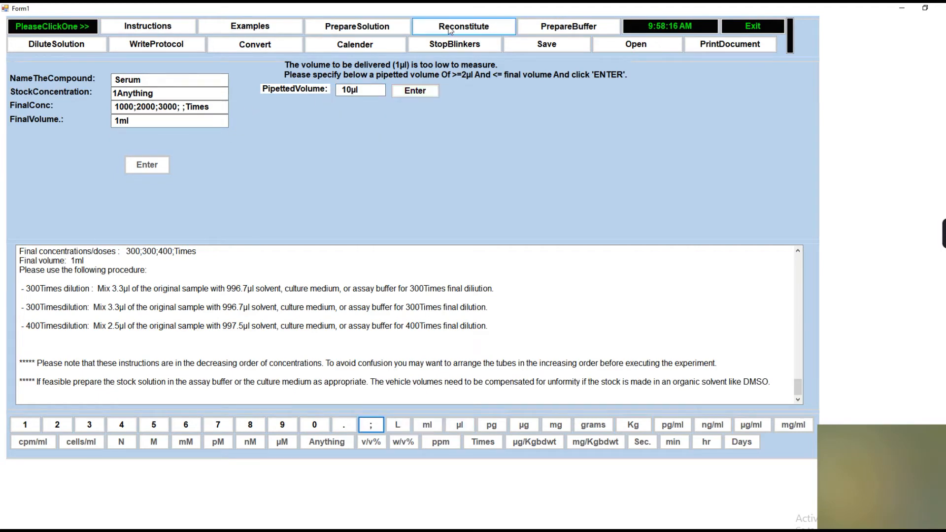
{"action": "left_click", "coordinate": [415, 91]}
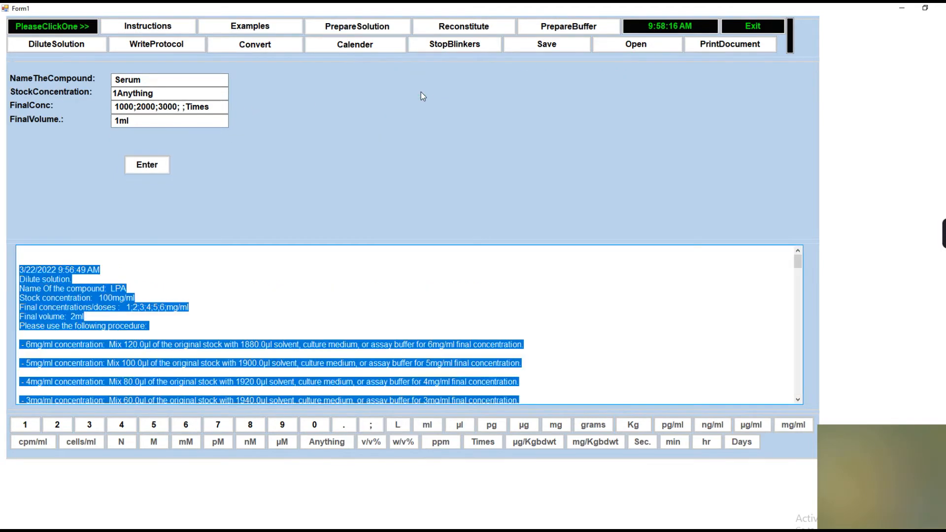
{"action": "scroll", "coordinate": [746, 302], "scroll_direction": "up", "scroll_amount": 2}
{"action": "mouse_move", "coordinate": [797, 277]}
{"action": "left_mouse_down"}
{"action": "mouse_move", "coordinate": [801, 311]}
{"action": "mouse_move", "coordinate": [799, 294]}
{"action": "left_mouse_up"}
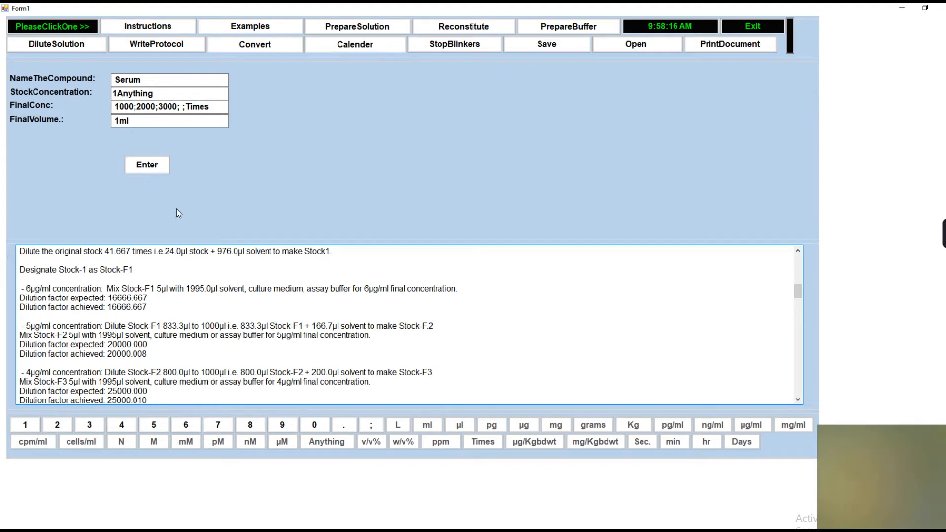
- Start a new solution dilution for the compound Bacterial with a stock concentration of 1 Anything
{"action": "mouse_move", "coordinate": [165, 96]}
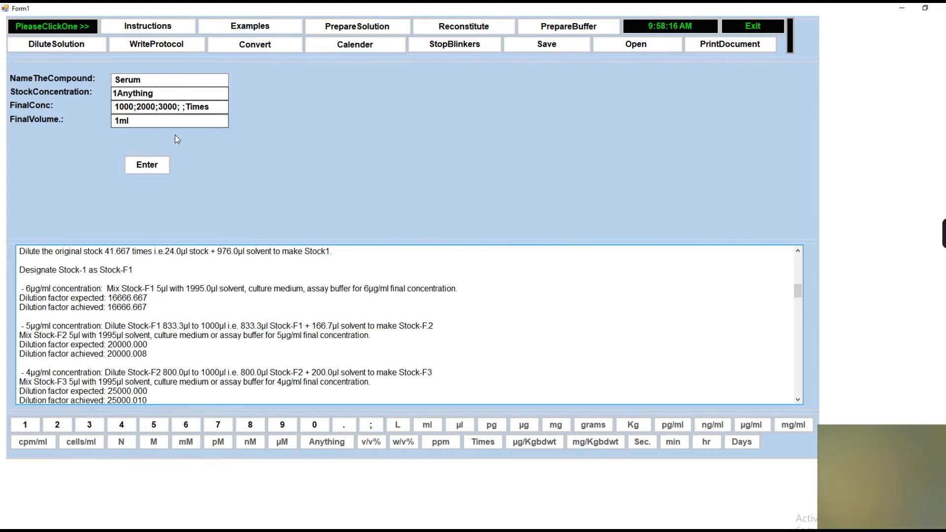
{"action": "left_click", "coordinate": [46, 45]}
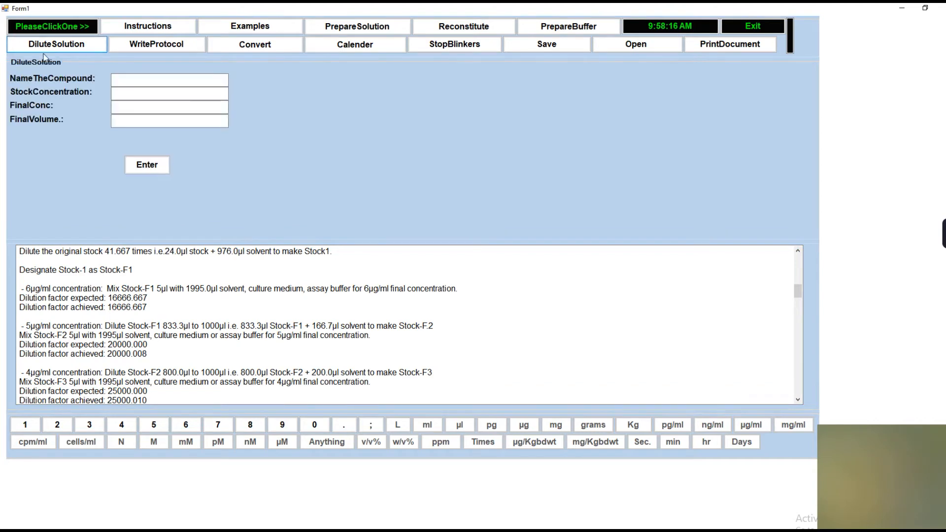
{"action": "mouse_move", "coordinate": [153, 82]}
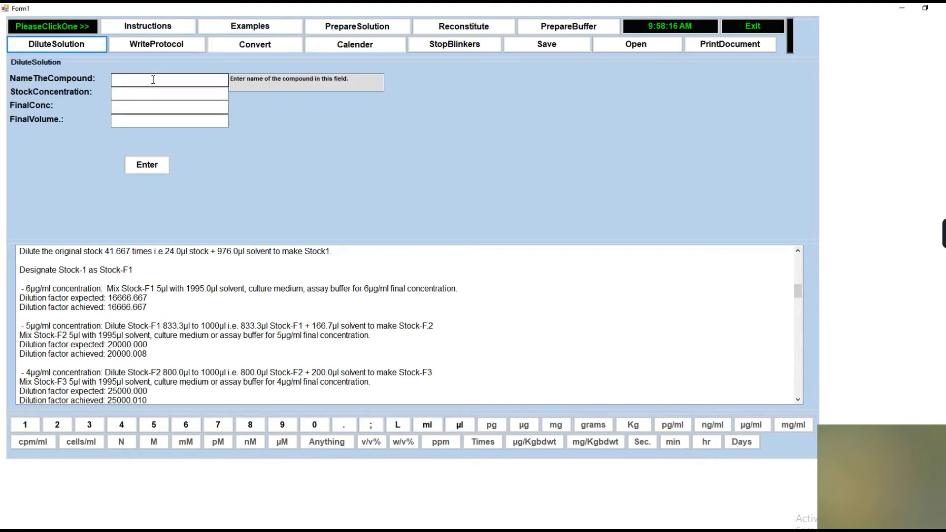
{"action": "left_click", "coordinate": [153, 79]}
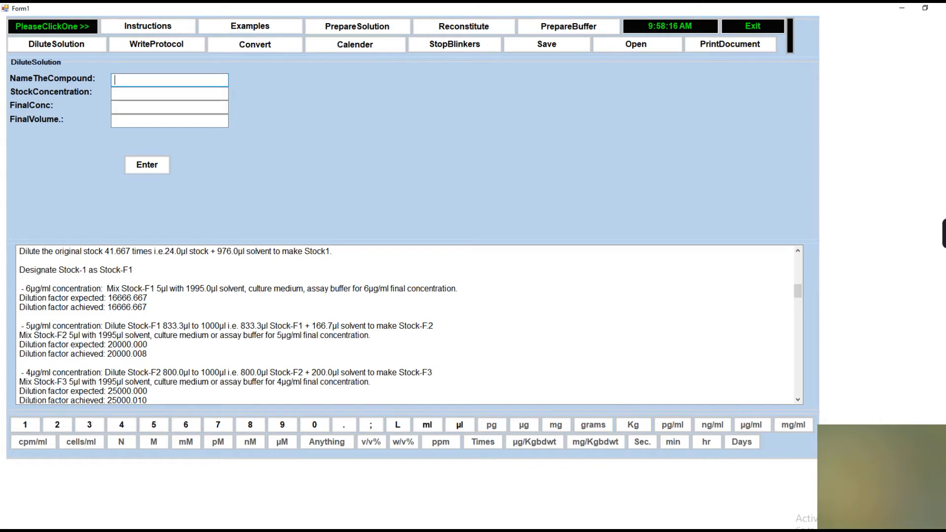
{"action": "type", "text": "Bacterial"}
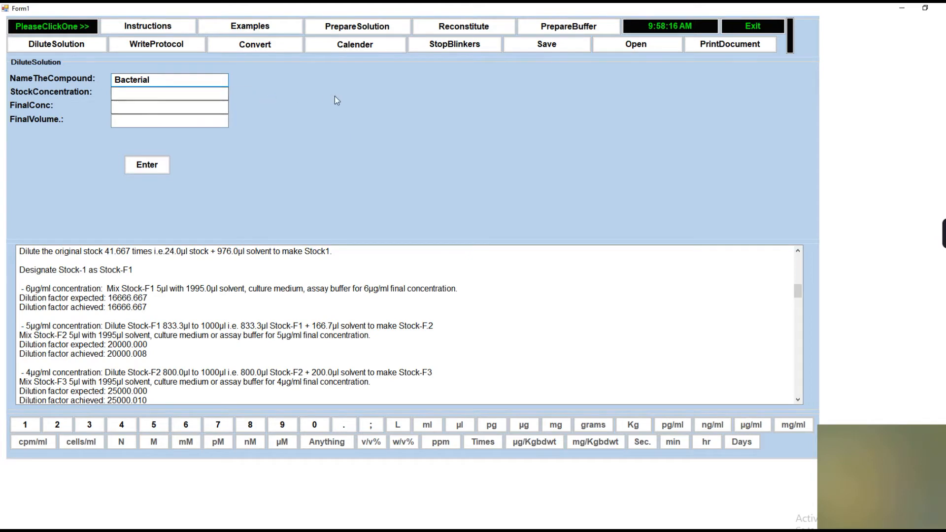
{"action": "left_click", "coordinate": [138, 96]}
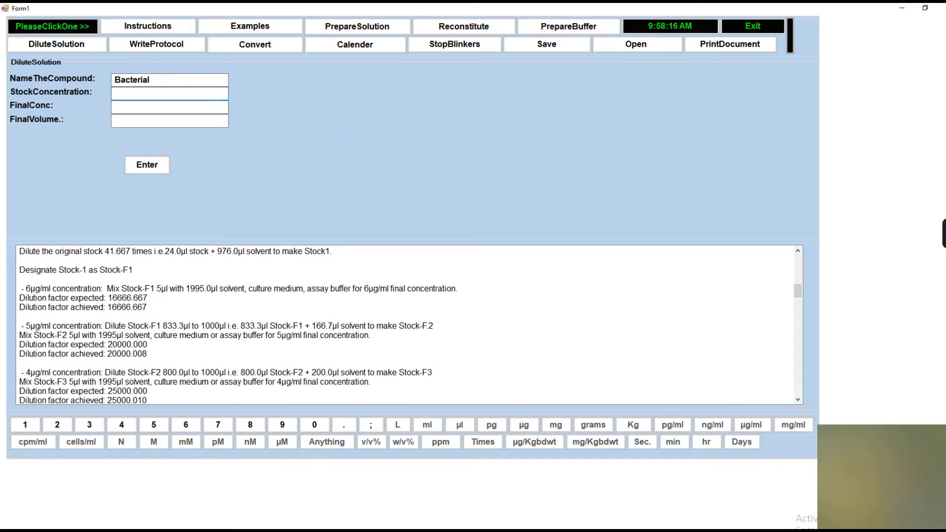
{"action": "type", "text": "1"}
{"action": "left_click", "coordinate": [327, 442]}
- Set Bacterial's final concentrations to 100;200;300; with Times as the unit
{"action": "left_click", "coordinate": [133, 107]}
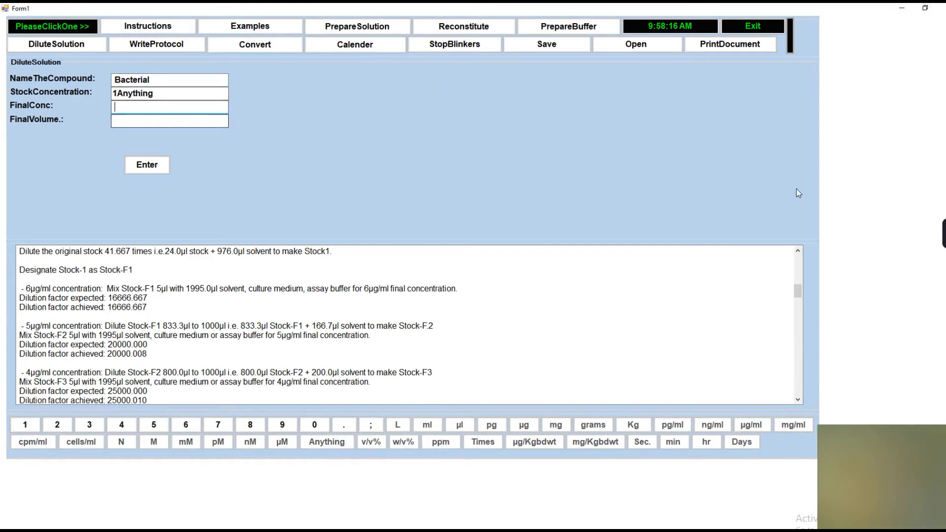
{"action": "type", "text": "100;2"}
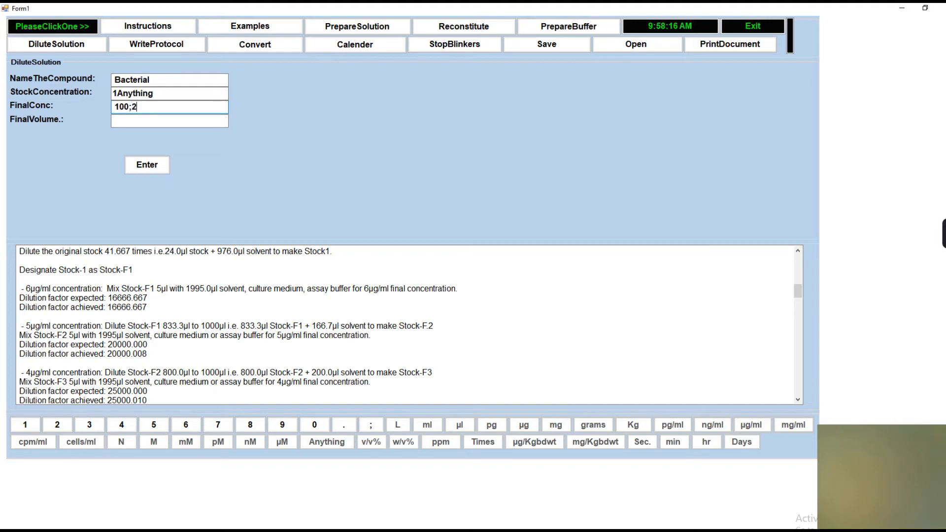
{"action": "type", "text": "00;300;"}
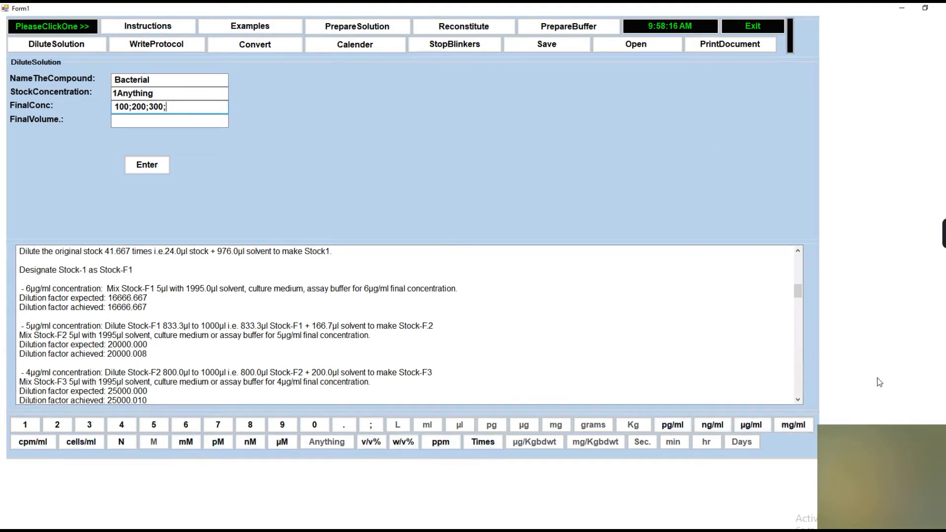
{"action": "left_click", "coordinate": [483, 442]}
- Set the final volume to 10 µl and submit the Bacterial dilution for calculation
{"action": "left_click", "coordinate": [140, 124]}
{"action": "type", "text": "10"}
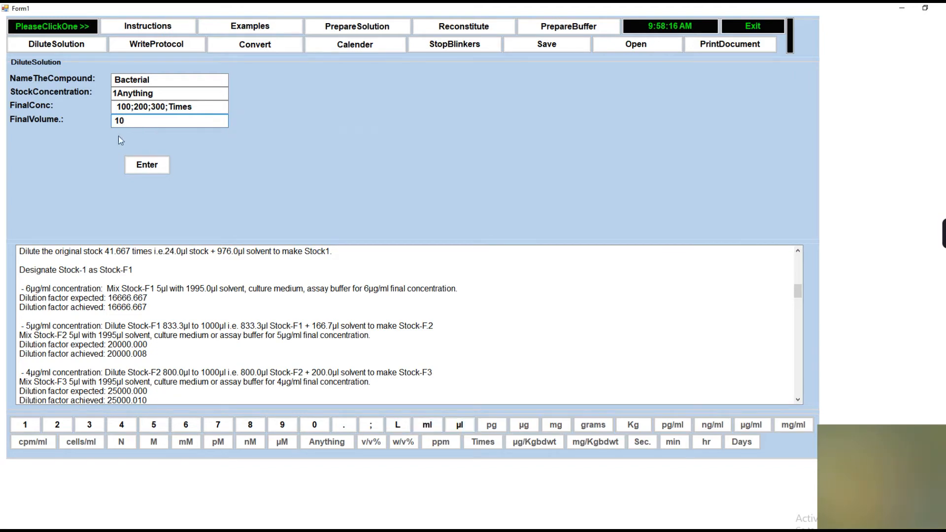
{"action": "left_click", "coordinate": [461, 427]}
{"action": "left_click", "coordinate": [143, 168]}
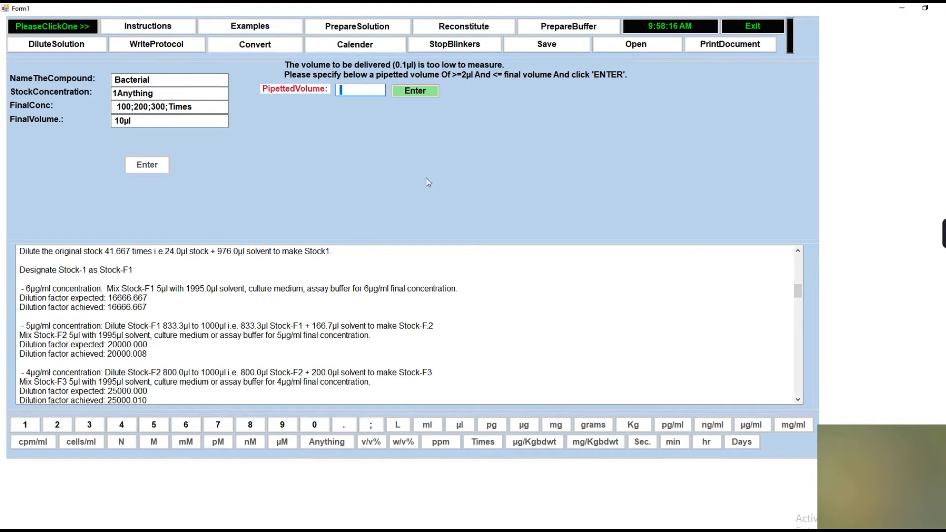
- Set the pipetted volume to 10 µl, calculate the Bacterial dilutions and review the resulting instructions
{"action": "type", "text": "10"}
{"action": "left_click", "coordinate": [462, 425]}
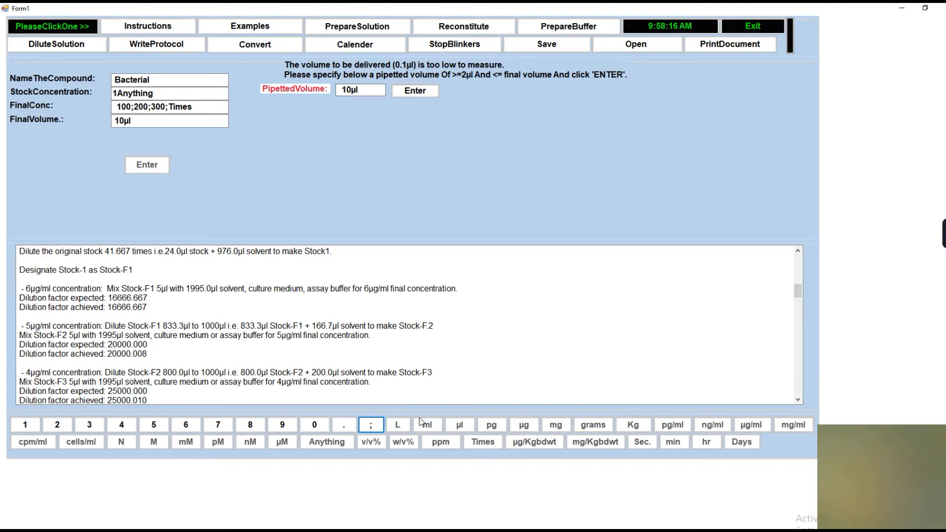
{"action": "left_click", "coordinate": [405, 93]}
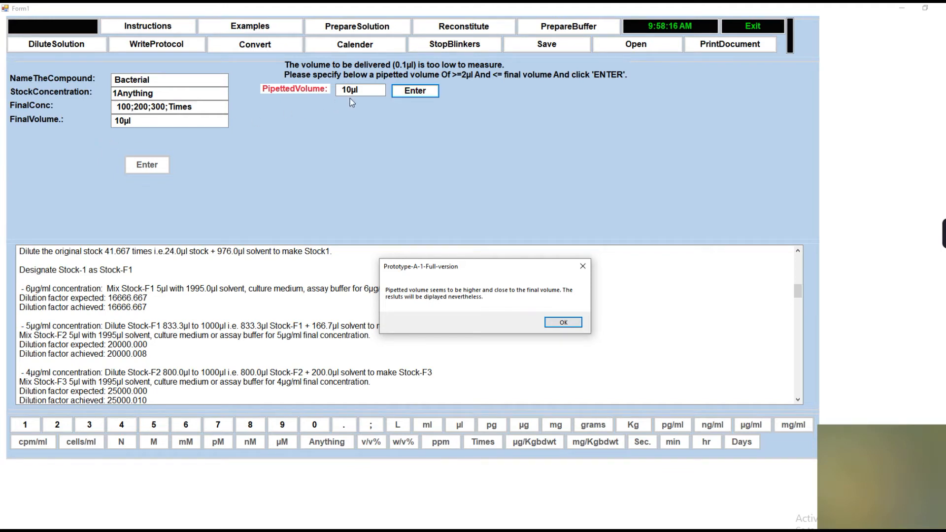
{"action": "left_click", "coordinate": [575, 322]}
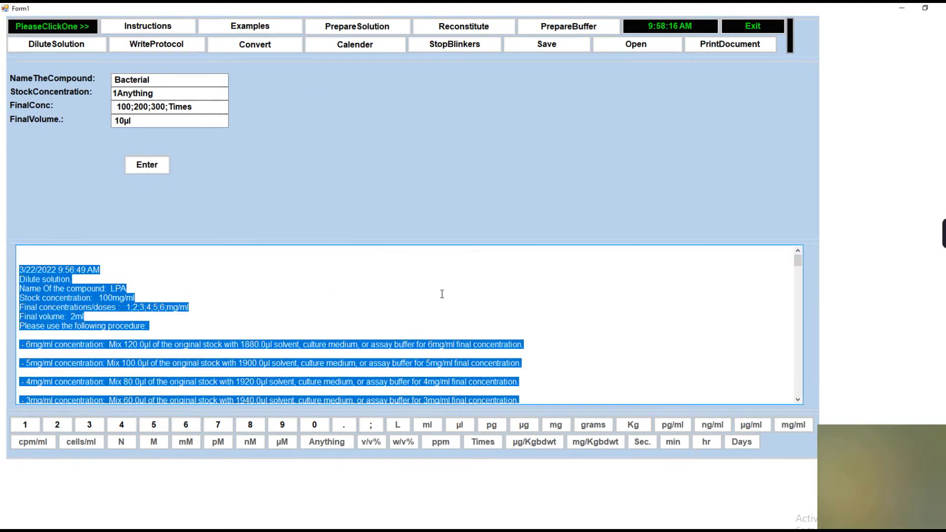
{"action": "left_click_drag", "start_coordinate": [799, 262], "coordinate": [799, 393]}
{"action": "left_click", "coordinate": [750, 344]}
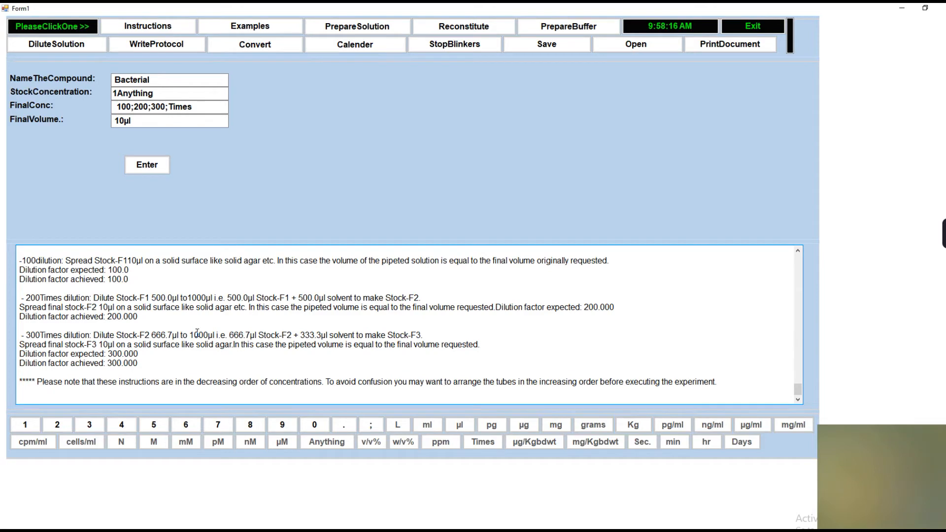
{"action": "scroll", "coordinate": [197, 333], "scroll_direction": "up", "scroll_amount": 2}
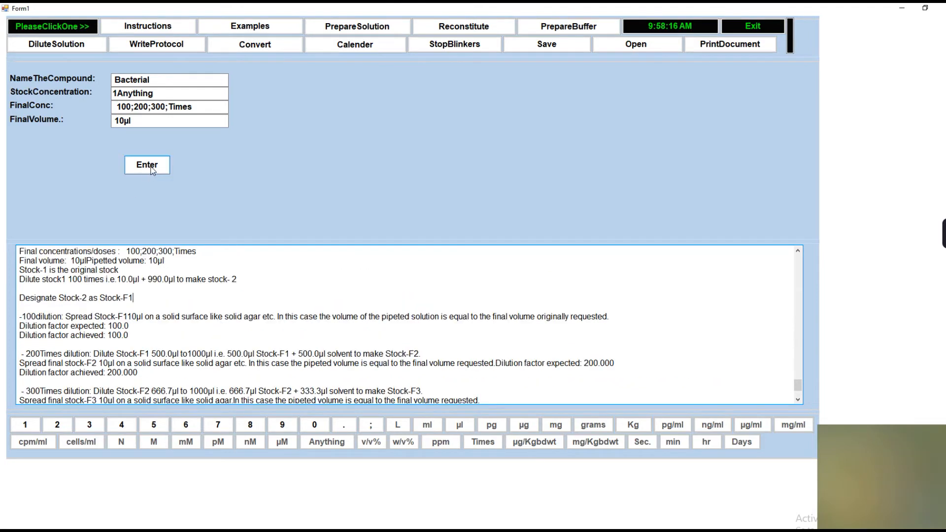
- Start a new solution dilution for Methanol with a stock concentration of 80 v/v%
{"action": "left_click", "coordinate": [68, 47]}
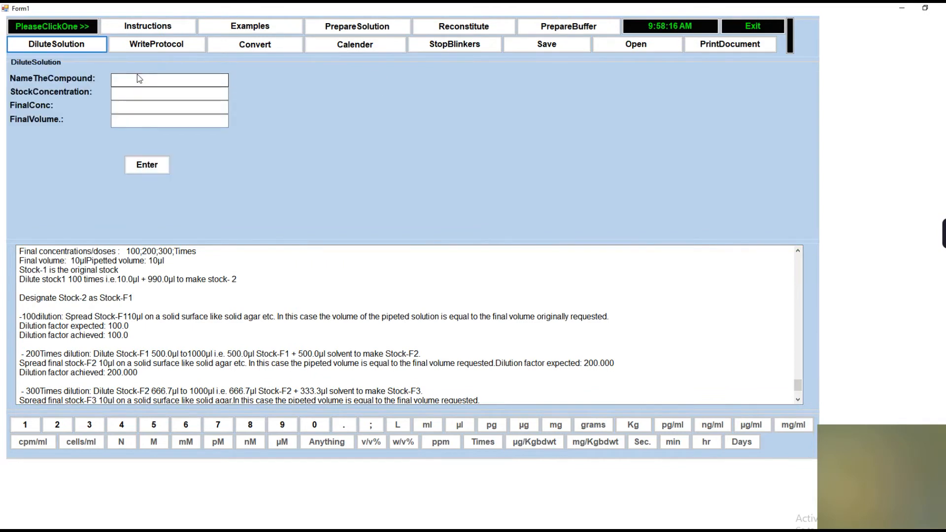
{"action": "left_click", "coordinate": [138, 78]}
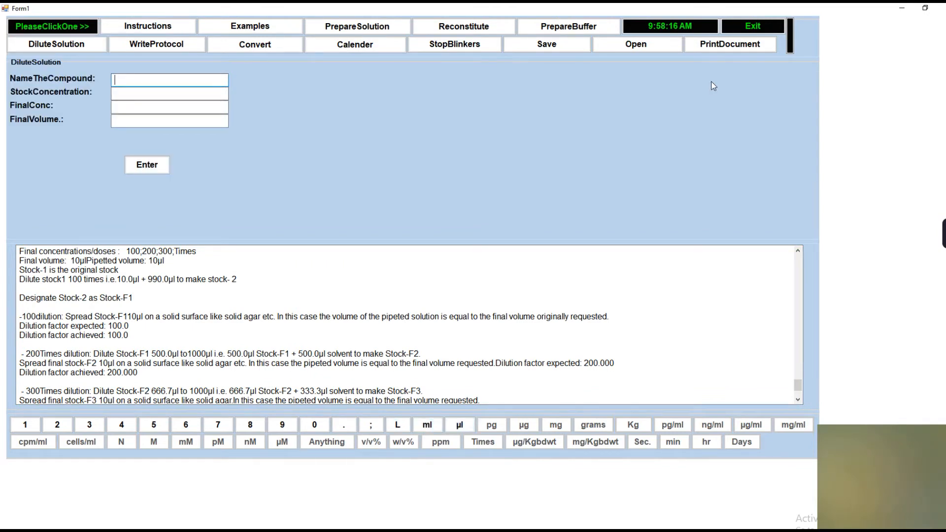
{"action": "type", "text": "Methanol"}
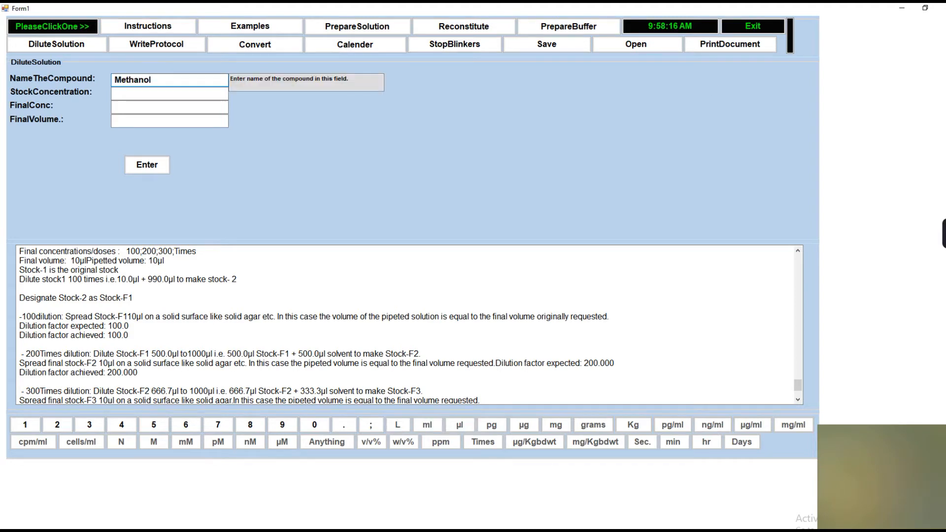
{"action": "left_click", "coordinate": [145, 94]}
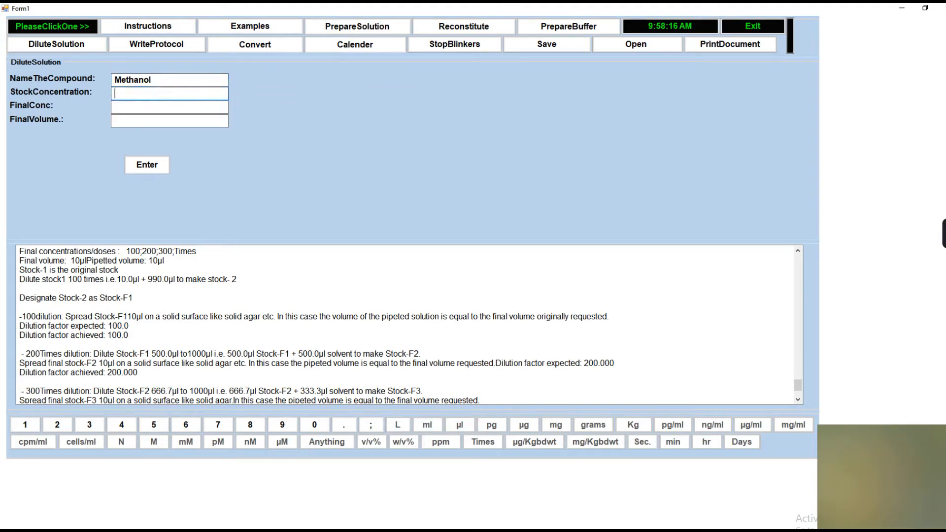
{"action": "type", "text": "80"}
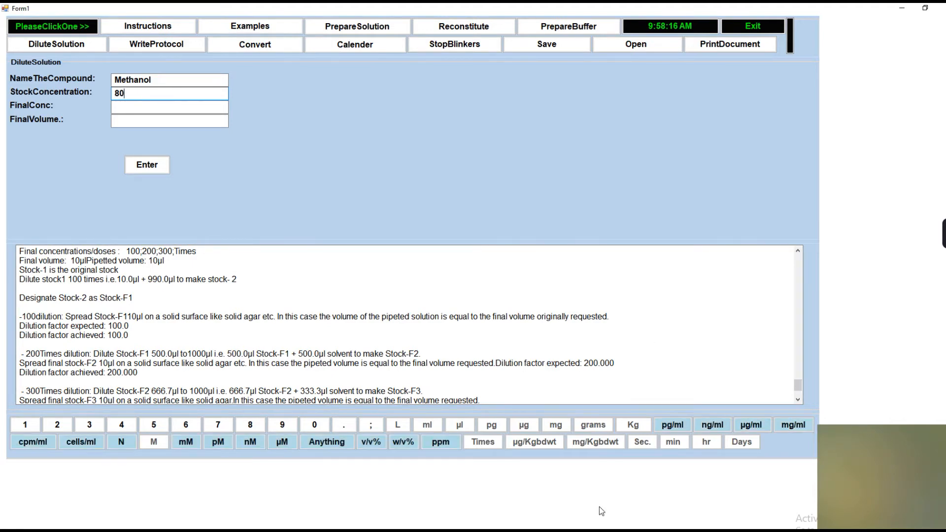
{"action": "left_click", "coordinate": [371, 442]}
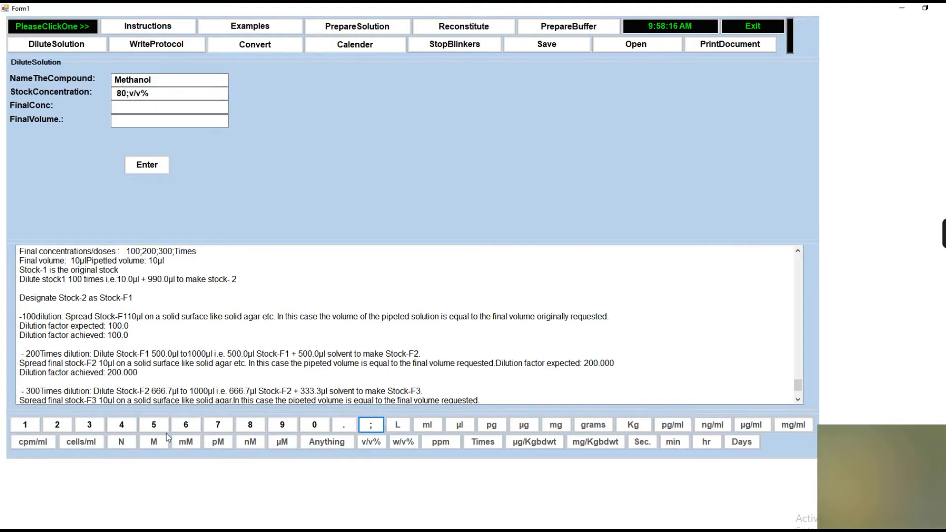
- Set Methanol's final concentration to 25 v/v%
{"action": "left_click", "coordinate": [148, 106]}
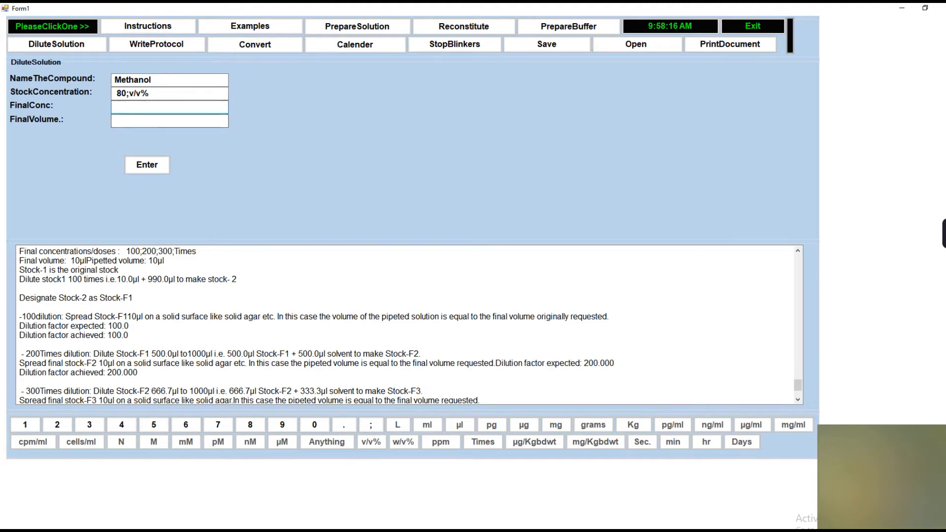
{"action": "type", "text": "25"}
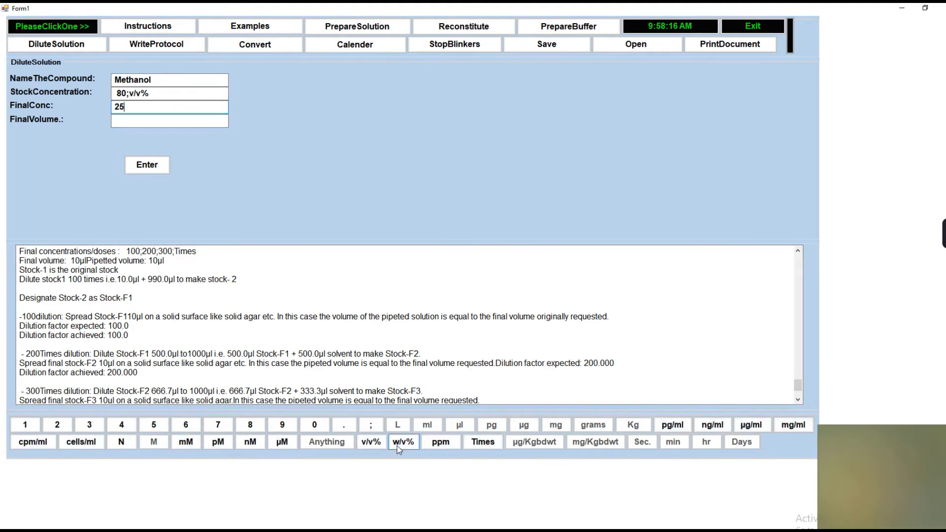
{"action": "left_click", "coordinate": [365, 445]}
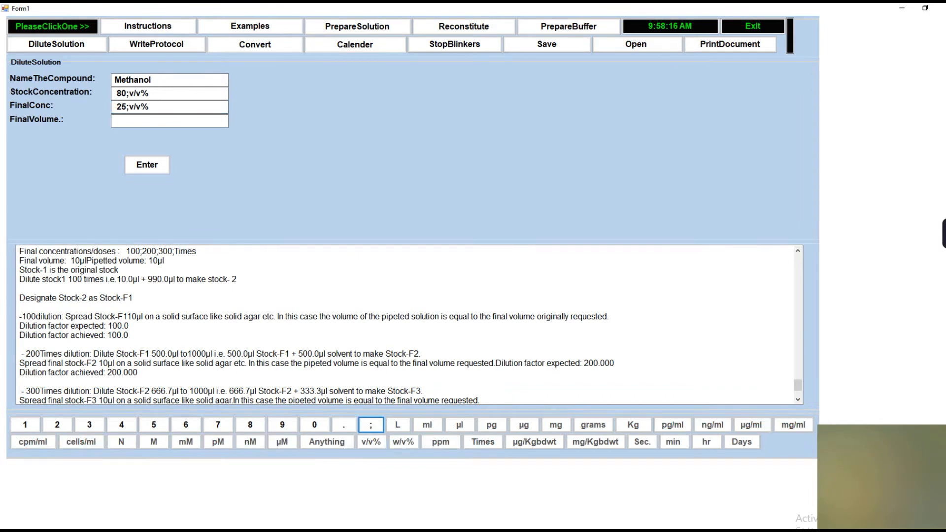
- Set the final volume to 200 ml, calculate the Methanol dilution and review the resulting procedure
{"action": "left_click", "coordinate": [120, 122]}
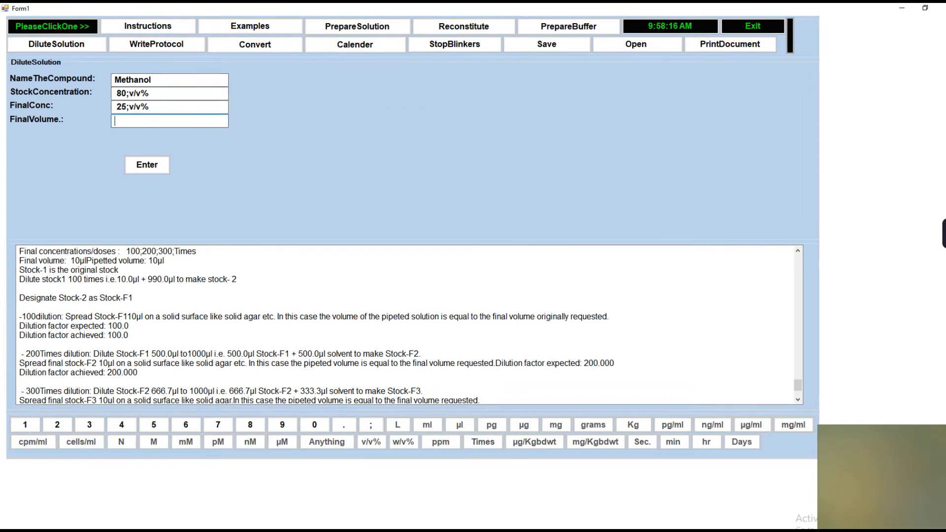
{"action": "type", "text": "200"}
{"action": "left_click", "coordinate": [429, 426]}
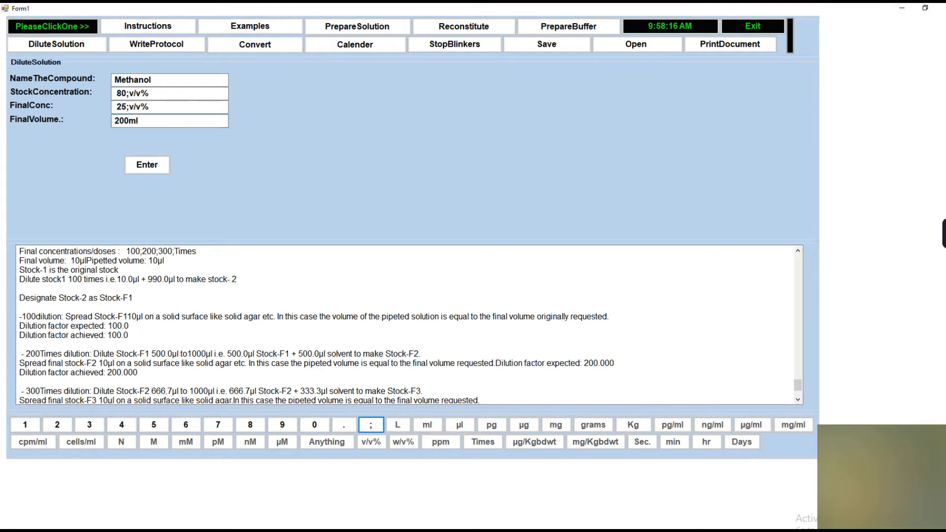
{"action": "left_click", "coordinate": [134, 165]}
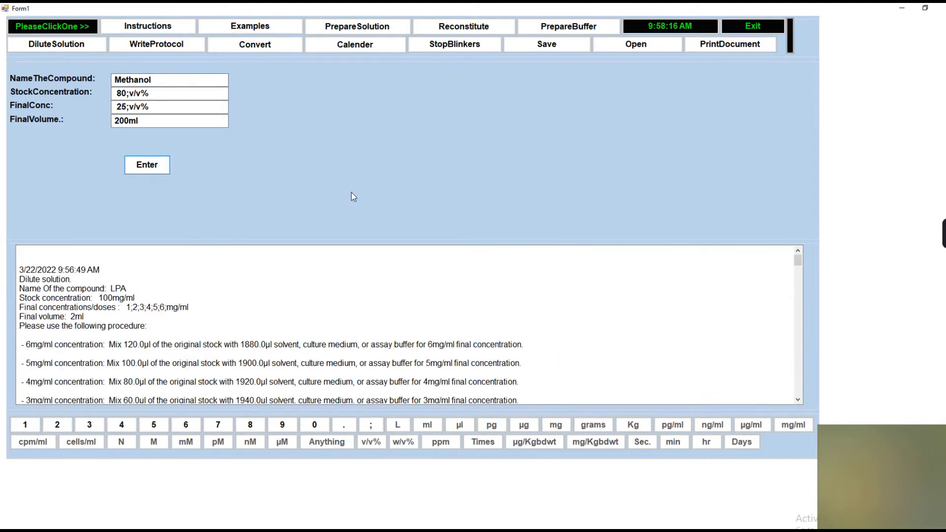
{"action": "left_click_drag", "start_coordinate": [806, 265], "coordinate": [816, 392]}
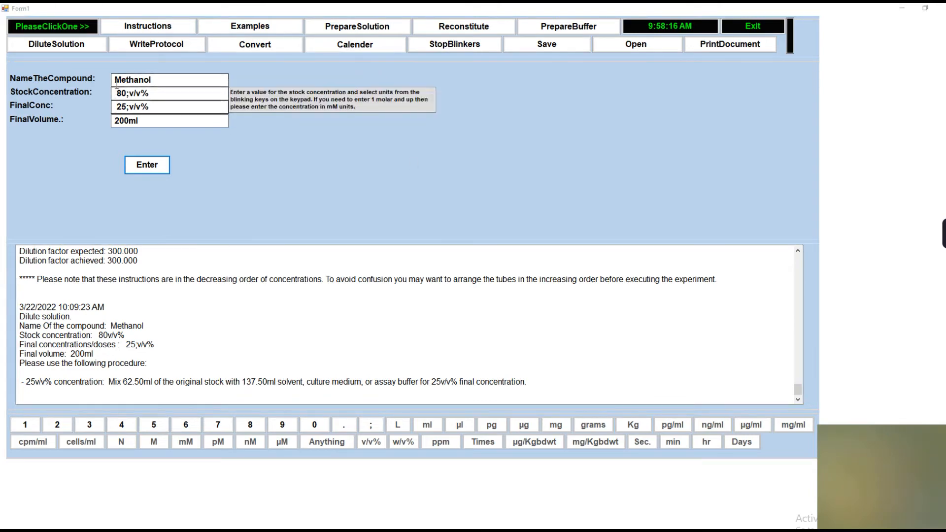
- Start a new solution dilution for Glucose with a stock concentration of 5 w/v%
{"action": "left_click", "coordinate": [51, 45]}
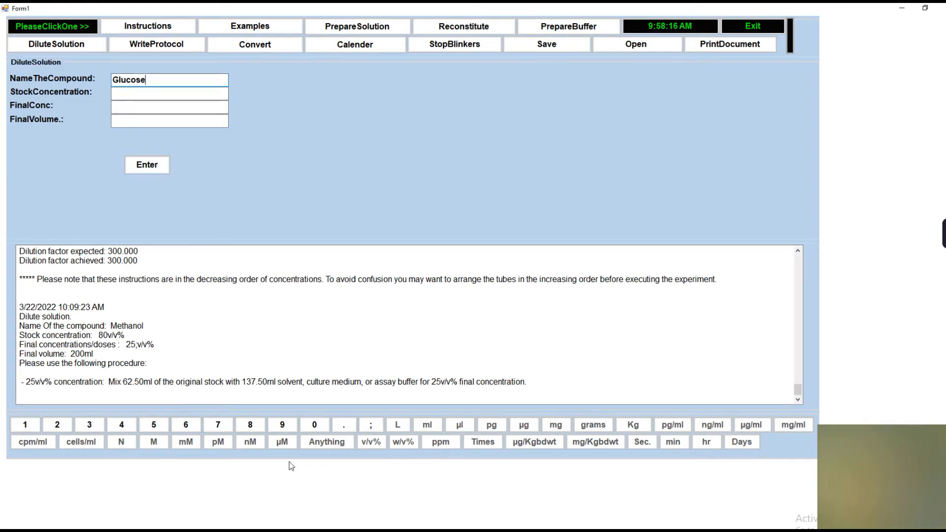
{"action": "left_click", "coordinate": [138, 94]}
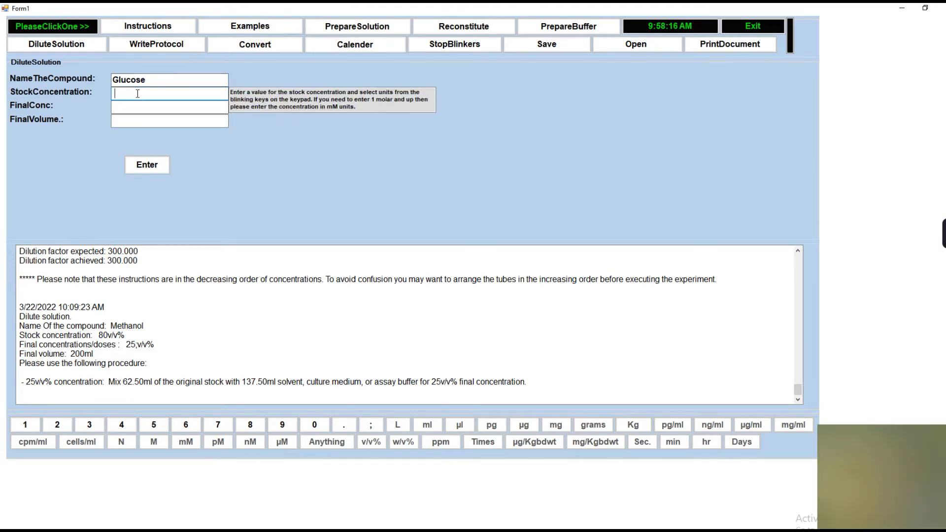
{"action": "type", "text": "5"}
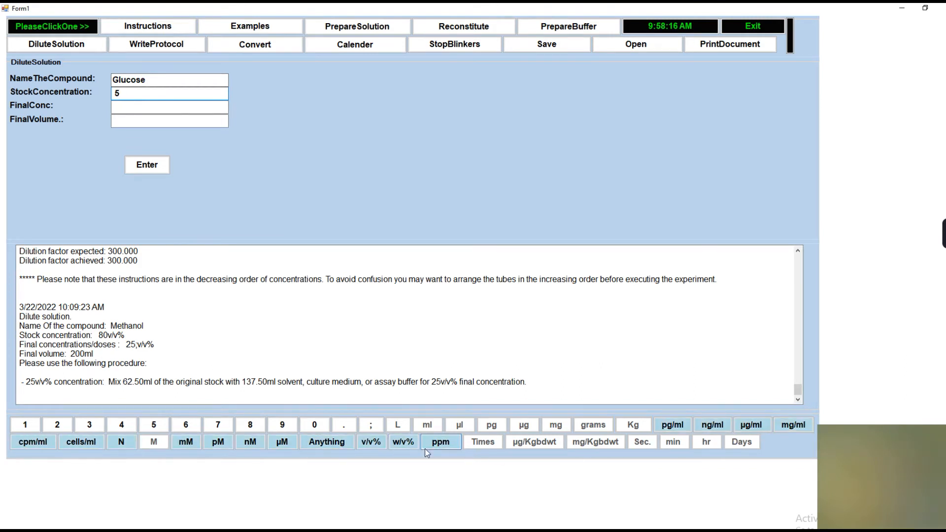
{"action": "left_click", "coordinate": [411, 441]}
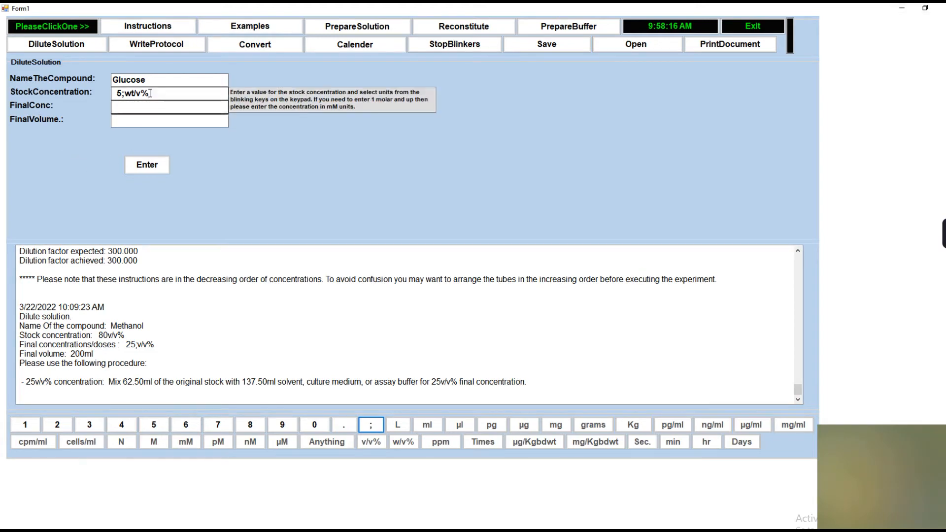
- Set Glucose's final concentration to 1.25 w/v%
{"action": "left_click", "coordinate": [132, 110]}
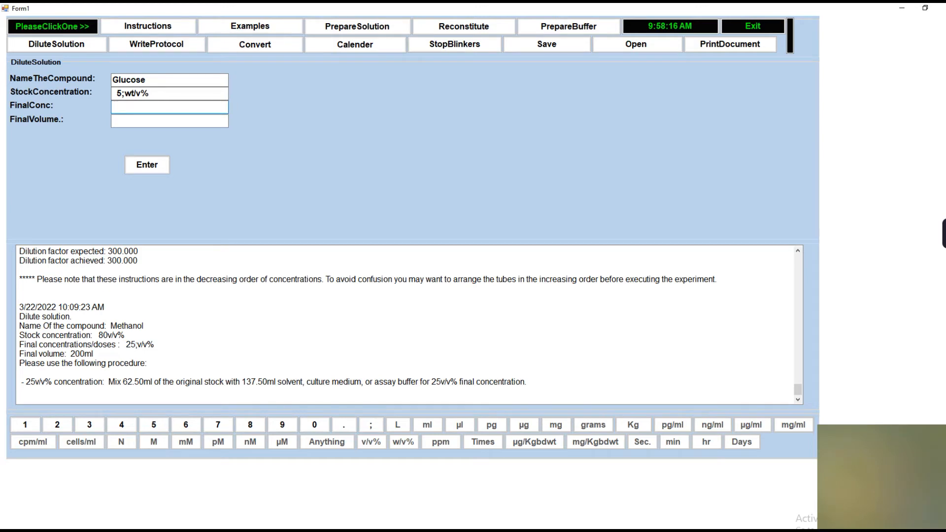
{"action": "type", "text": "1.25"}
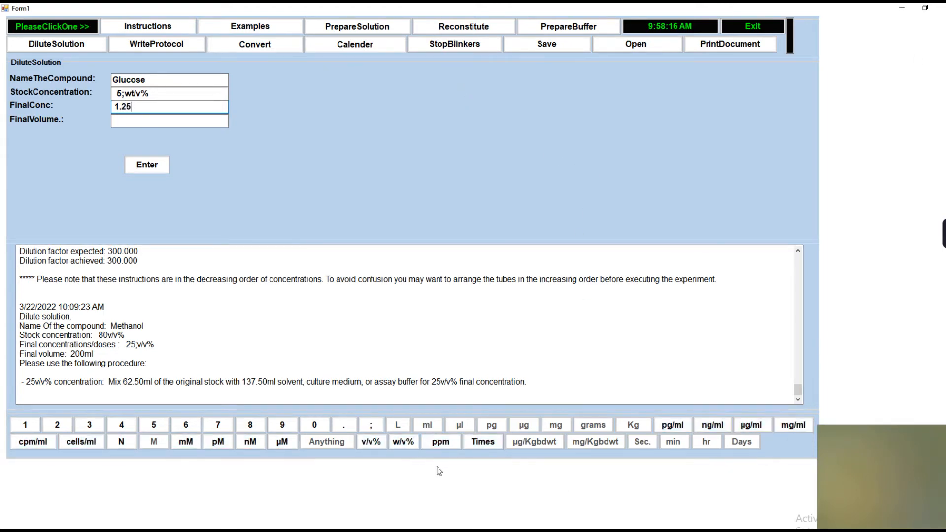
{"action": "left_click", "coordinate": [406, 444]}
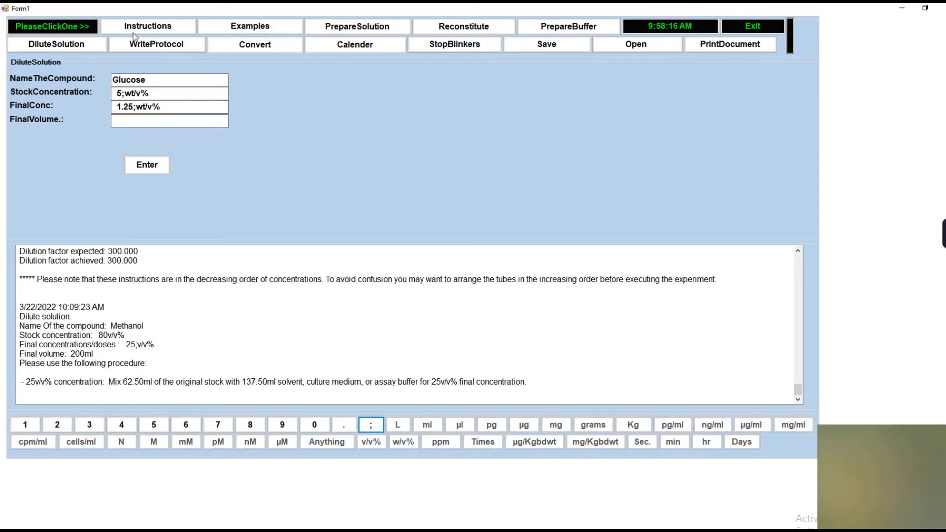
- Calculate the Glucose dilution for a final volume of 25 ml and review the resulting procedure
{"action": "left_click", "coordinate": [147, 122]}
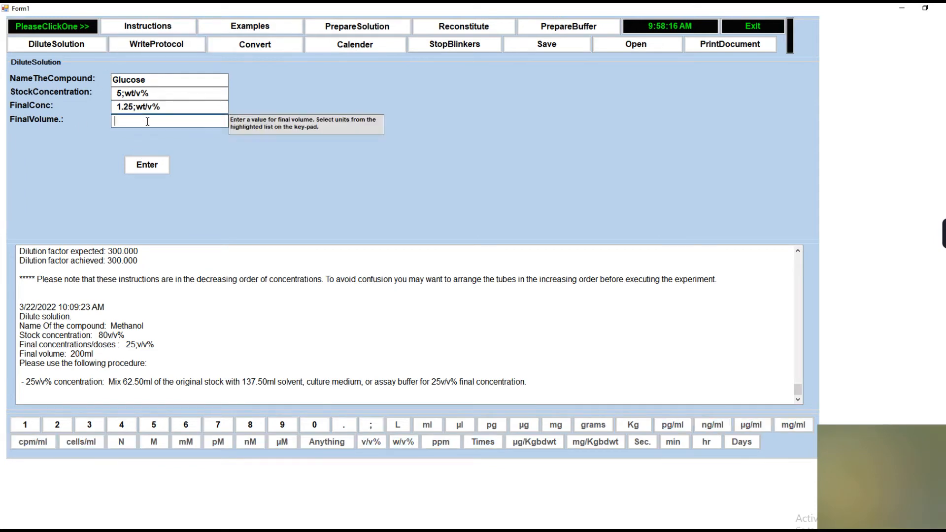
{"action": "type", "text": "25"}
{"action": "left_click", "coordinate": [428, 424]}
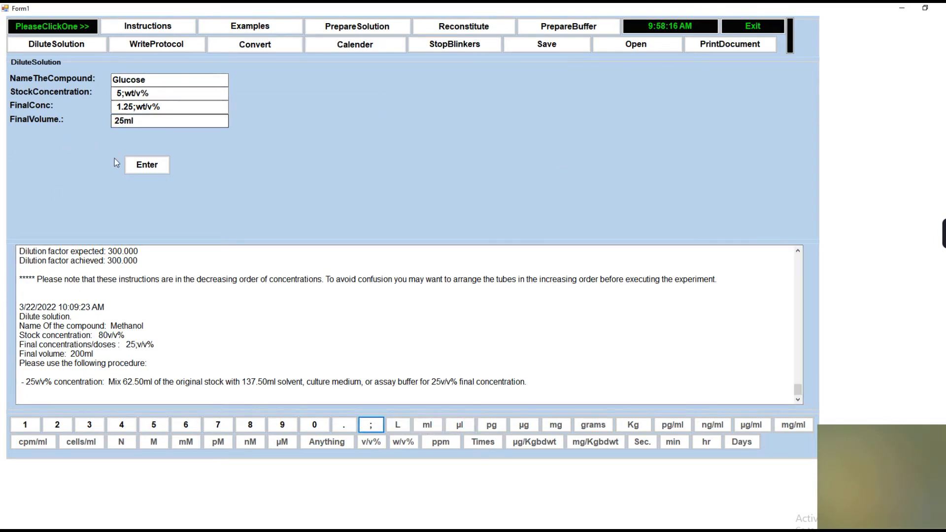
{"action": "left_click", "coordinate": [147, 164]}
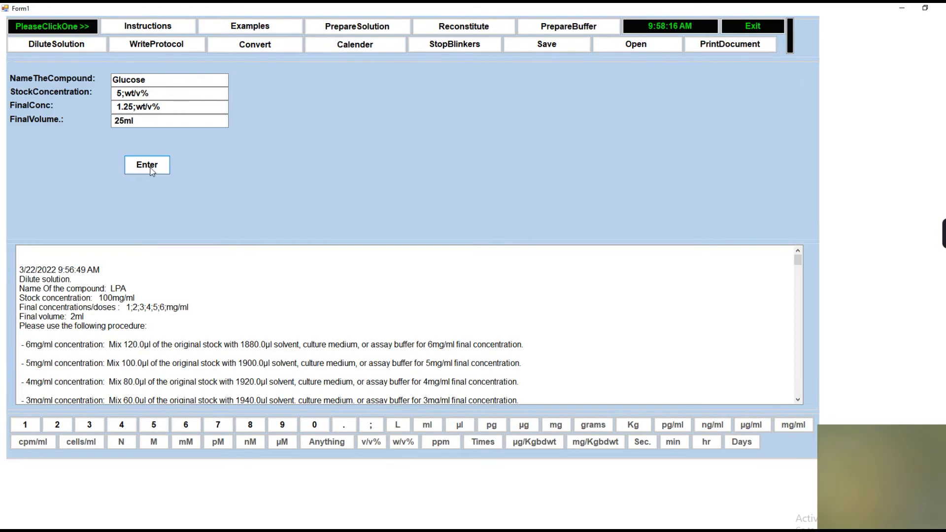
{"action": "left_click_drag", "start_coordinate": [799, 262], "coordinate": [803, 407]}
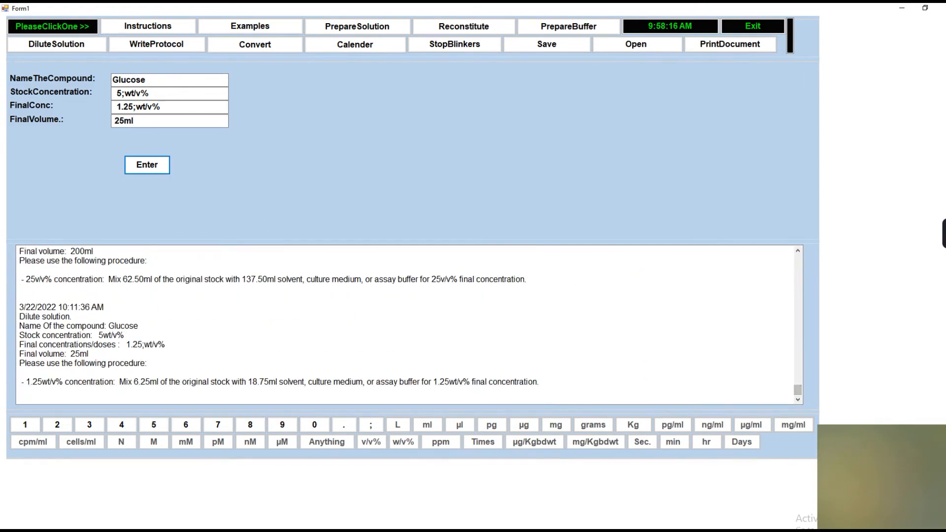
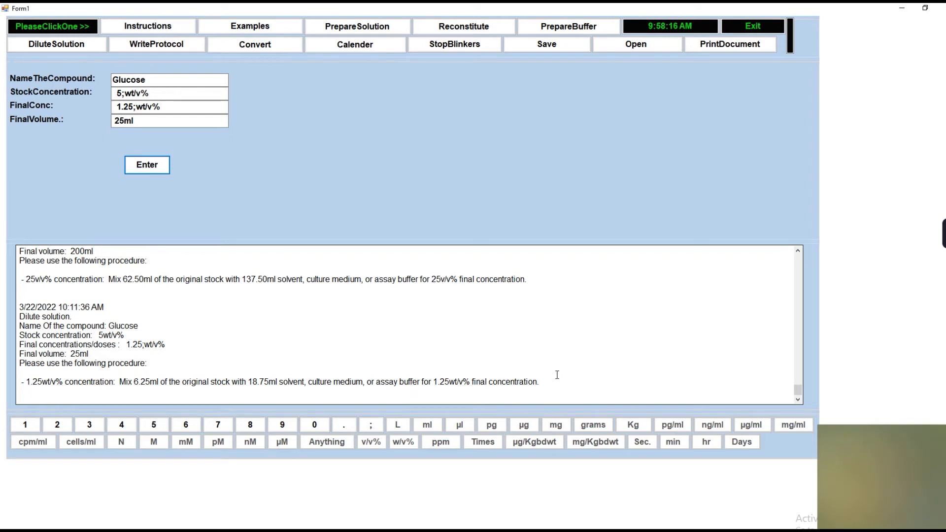
{"action": "left_click", "coordinate": [305, 531]}
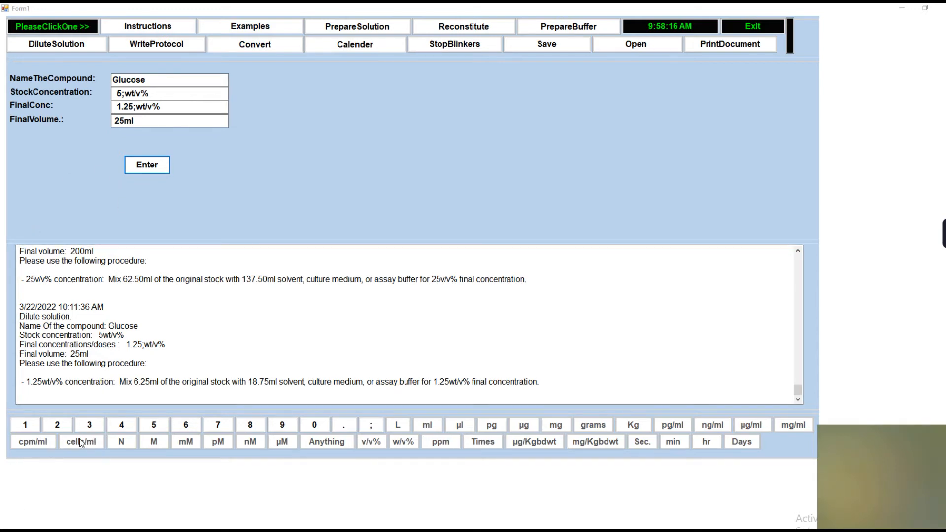
{"action": "left_click", "coordinate": [74, 46]}
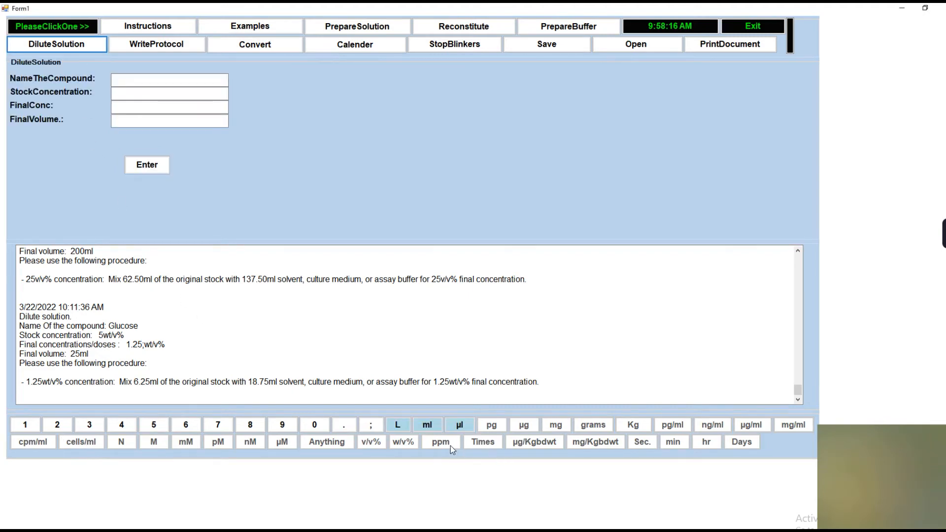
{"action": "left_click", "coordinate": [132, 81]}
{"action": "left_click", "coordinate": [132, 81]}
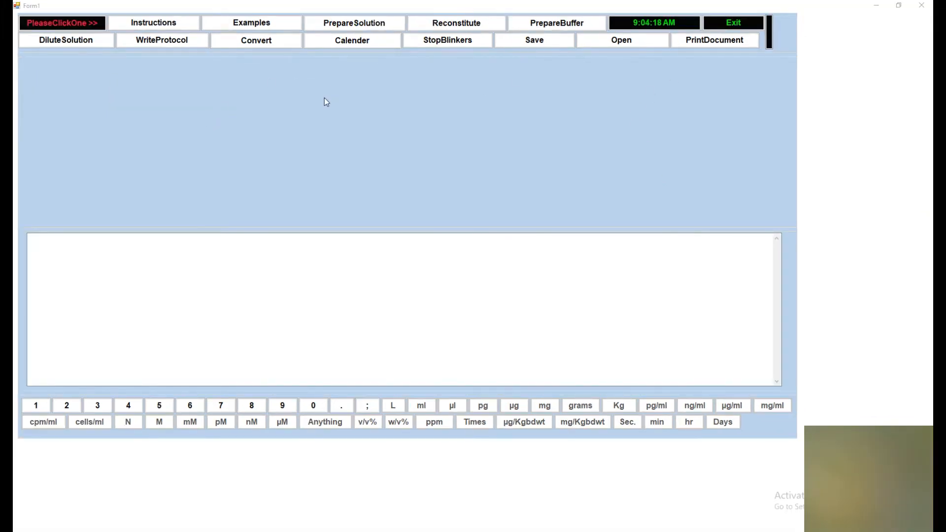
- Start a new protocol of the type for cell culture testing, titration of serum and microbial sample cultures
{"action": "left_click", "coordinate": [164, 46]}
{"action": "left_click", "coordinate": [586, 73]}
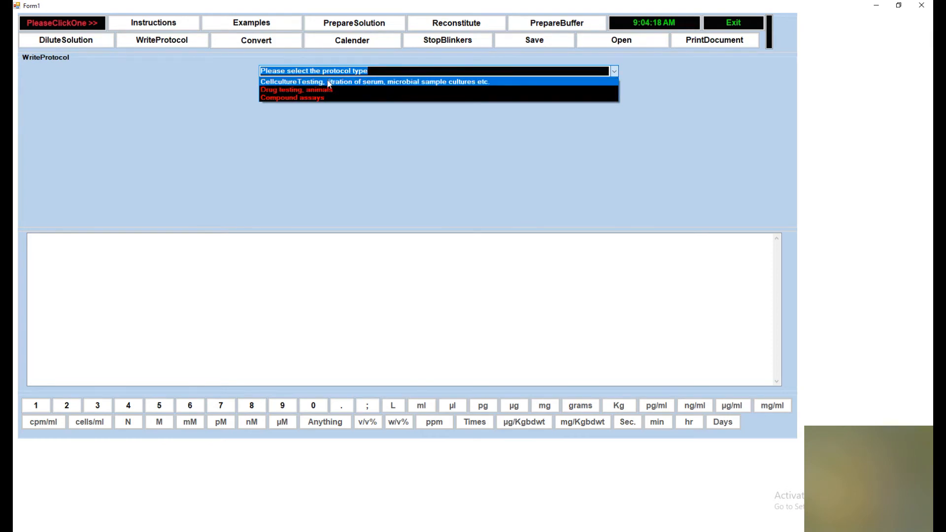
{"action": "left_click", "coordinate": [360, 82]}
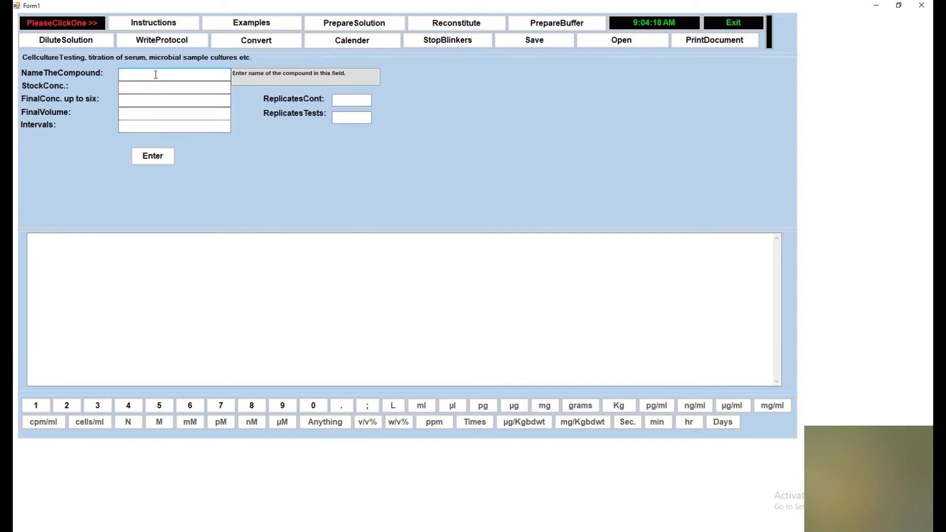
- Name the protocol's compound LysoPc and set its stock concentration to 10 mg/ml
{"action": "type", "text": "soPc"}
{"action": "left_click", "coordinate": [135, 87]}
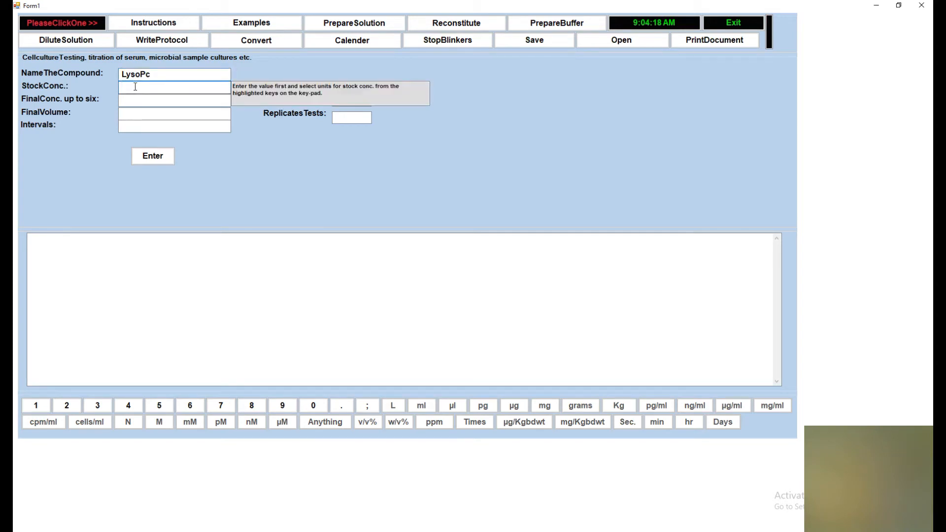
{"action": "type", "text": "10"}
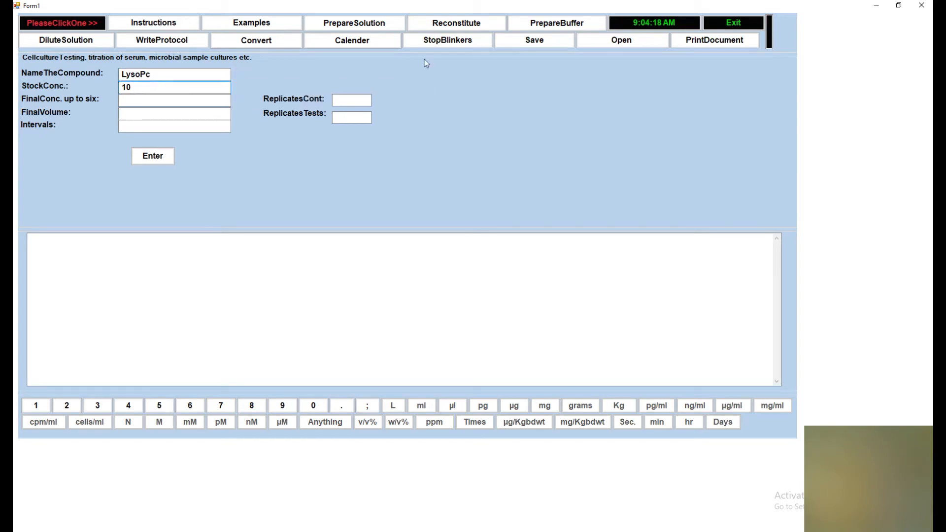
{"action": "left_click", "coordinate": [367, 406]}
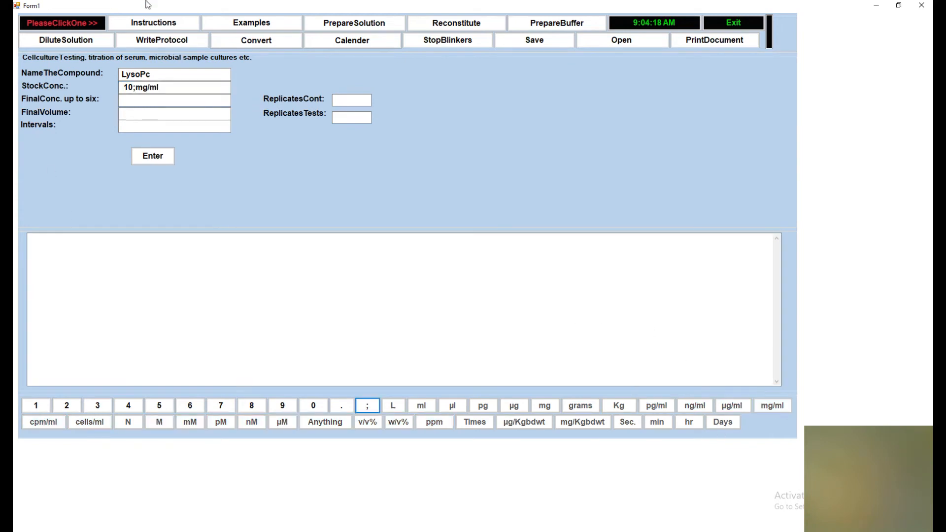
- Set the final concentrations to 1, 2, 3, 4, 5 and 6 µM and the final volume to 2 ml
{"action": "left_click", "coordinate": [195, 100]}
{"action": "type", "text": "1;2;3;4;5;6;"}
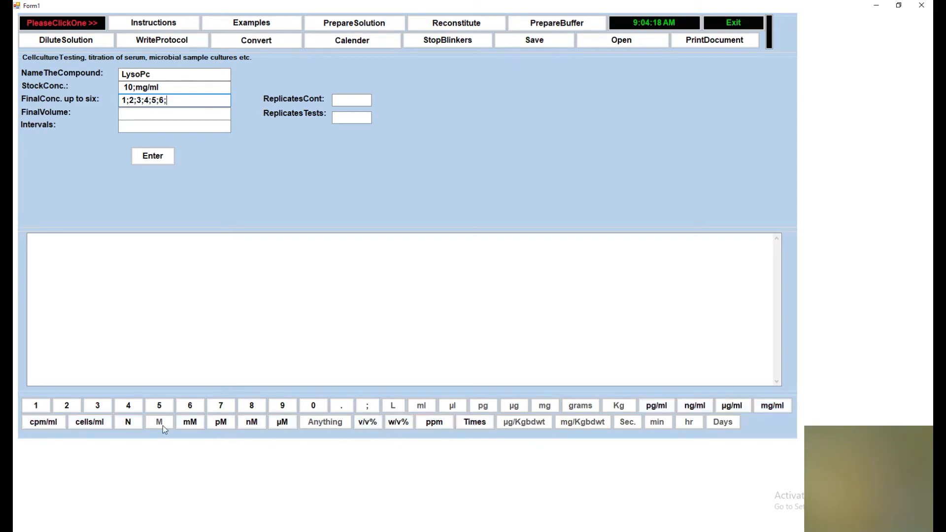
{"action": "left_click", "coordinate": [280, 421]}
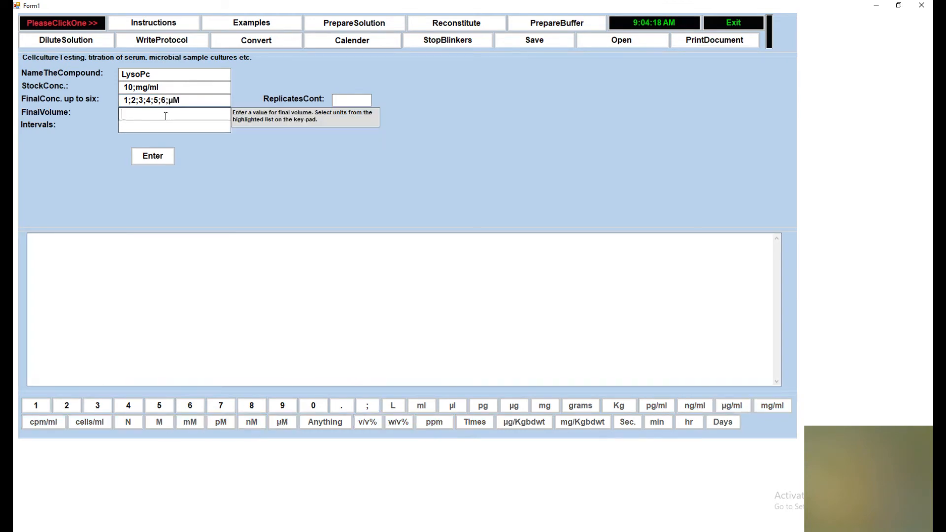
{"action": "type", "text": "2"}
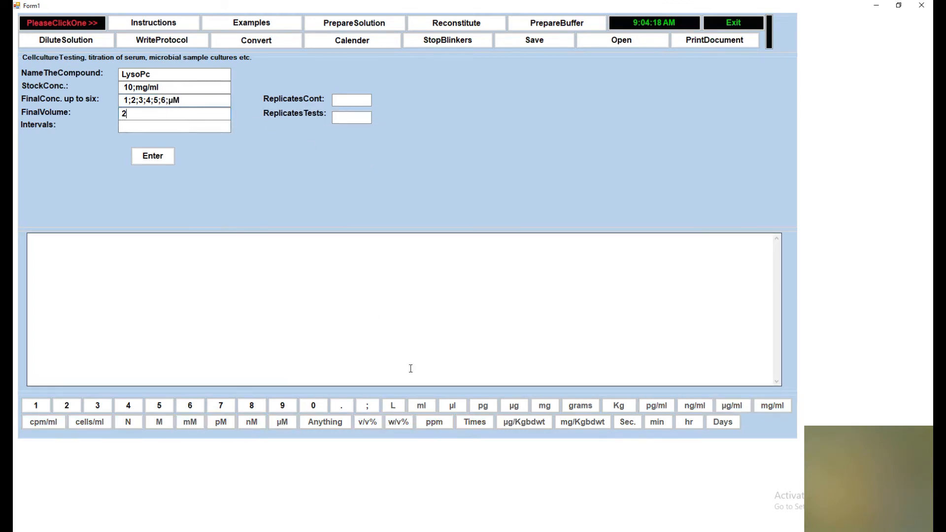
{"action": "left_click", "coordinate": [427, 410]}
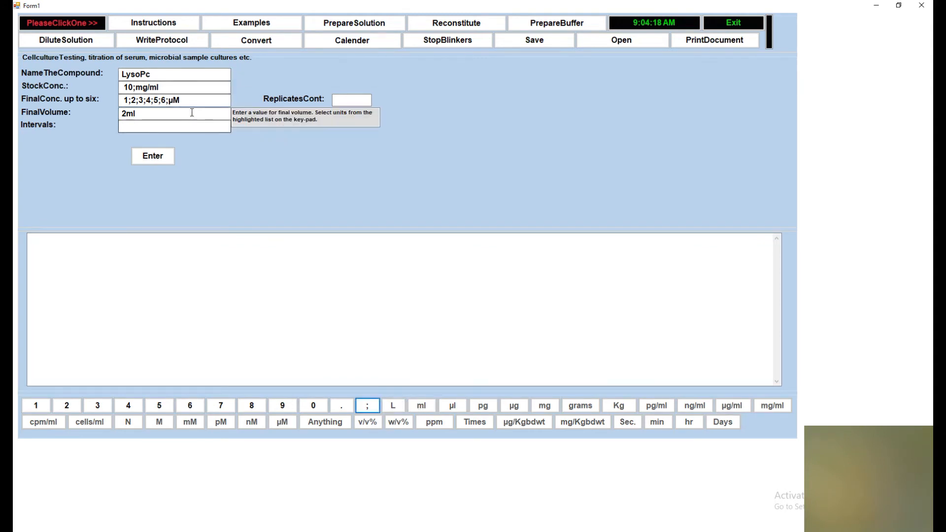
- Enter 1 and 2 as the time intervals without a unit
{"action": "left_click", "coordinate": [142, 129]}
{"action": "type", "text": "1"}
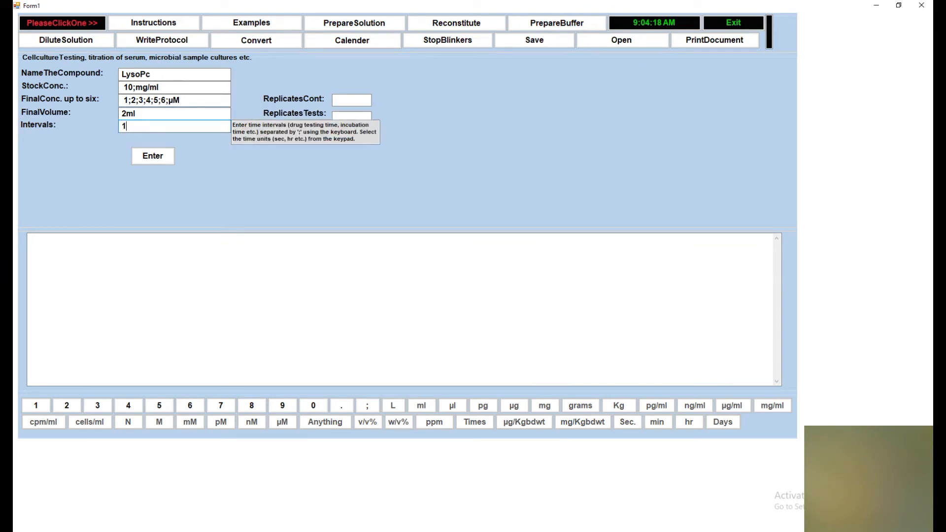
{"action": "type", "text": ";2"}
- Set the control and test replicates to 3 each and try to submit the protocol entries
{"action": "left_click", "coordinate": [361, 100]}
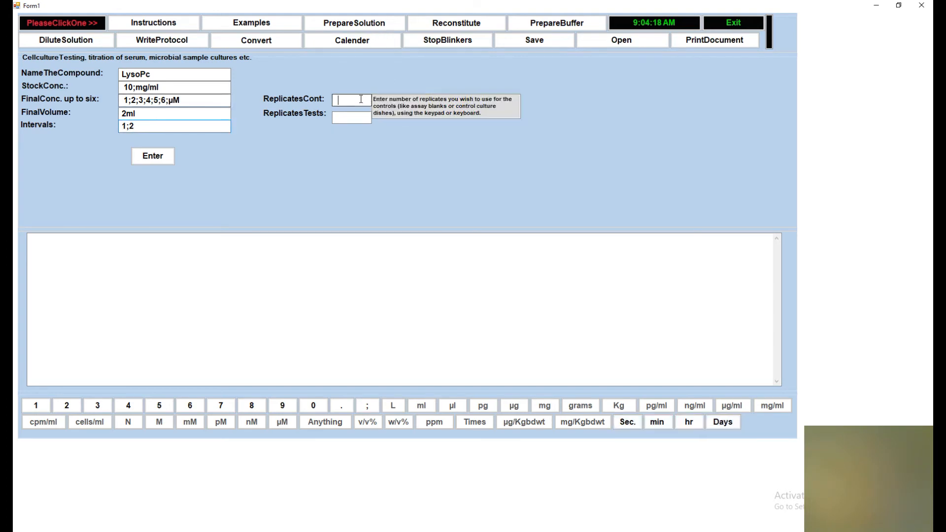
{"action": "type", "text": "3"}
{"action": "left_click", "coordinate": [362, 119]}
{"action": "type", "text": "3"}
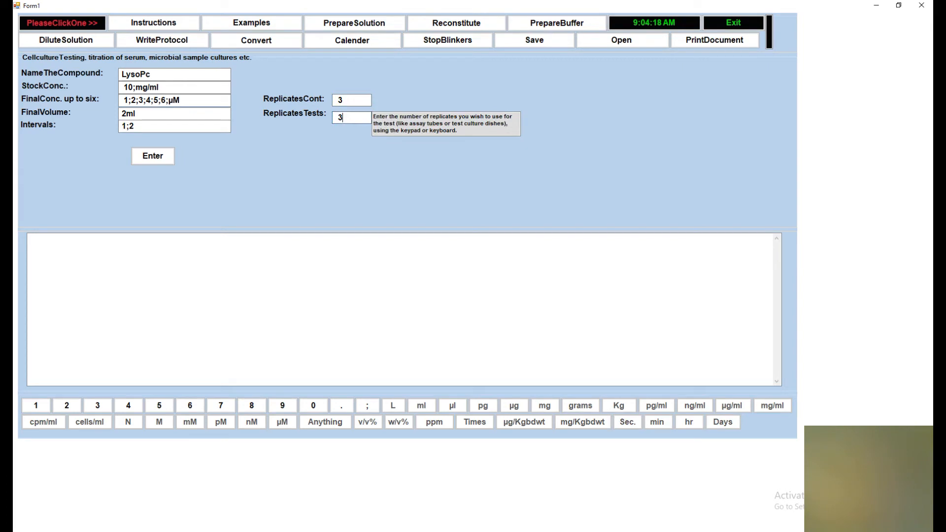
{"action": "left_click", "coordinate": [166, 158]}
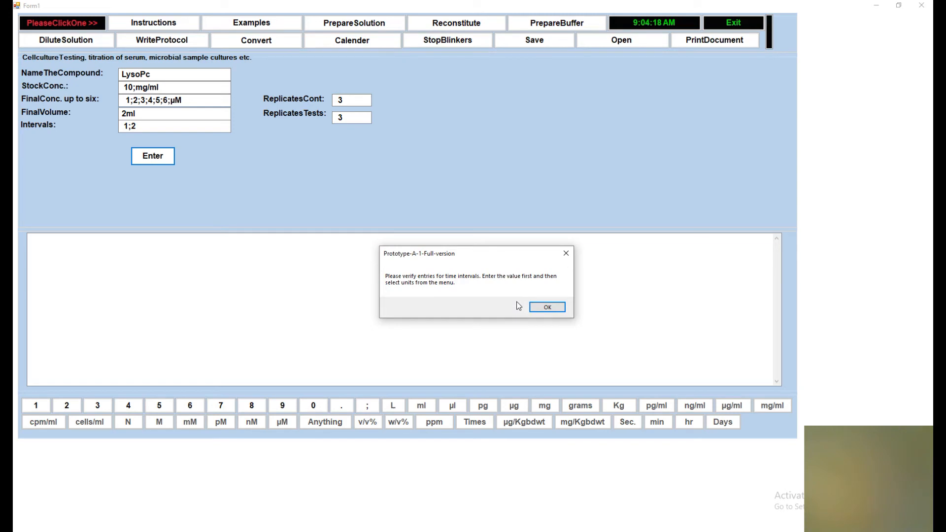
{"action": "left_click", "coordinate": [545, 309]}
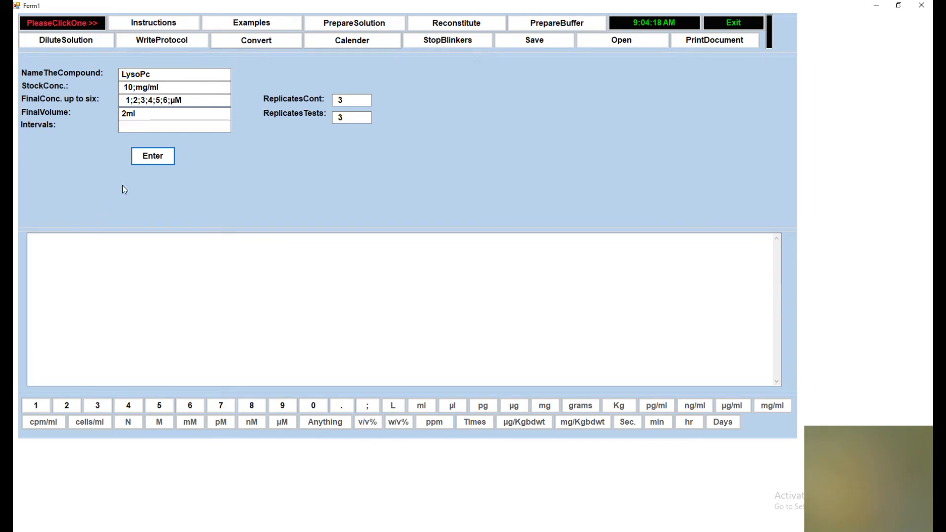
- Set the time intervals to 1 and 2 hr, then submit the entries with a molecular weight of 440
{"action": "left_click", "coordinate": [186, 129]}
{"action": "type", "text": "1;2;"}
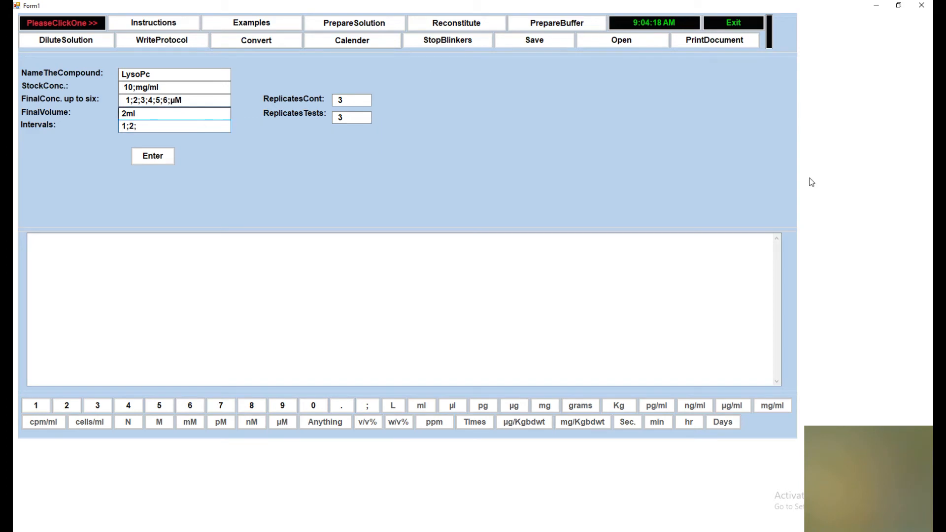
{"action": "left_click", "coordinate": [689, 422]}
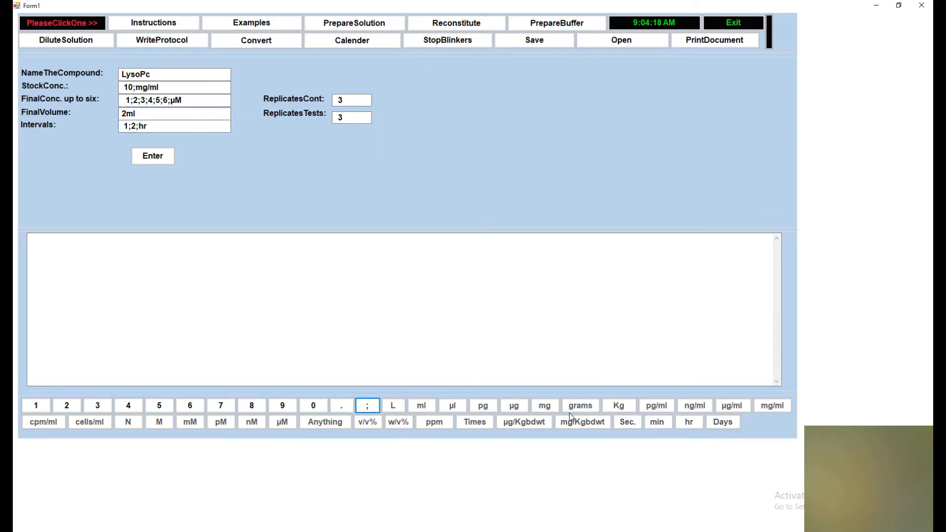
{"action": "left_click", "coordinate": [168, 158]}
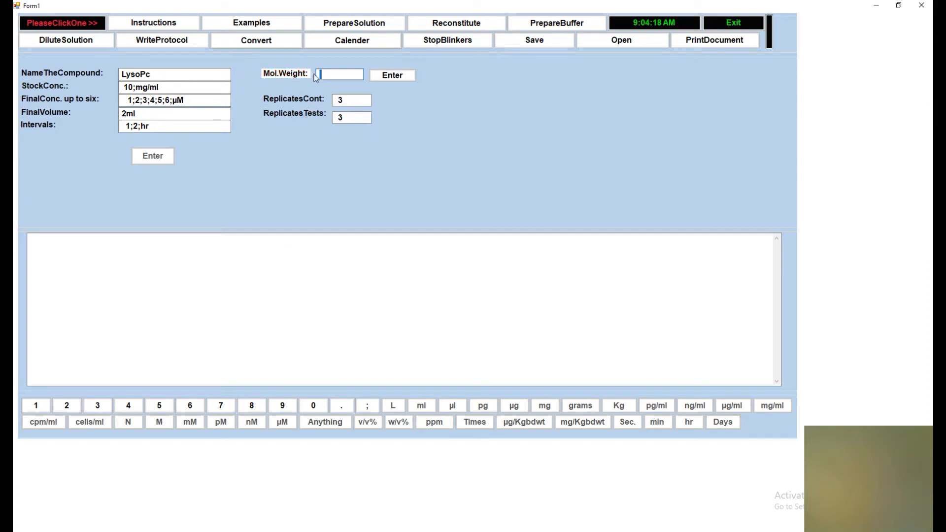
{"action": "type", "text": "440"}
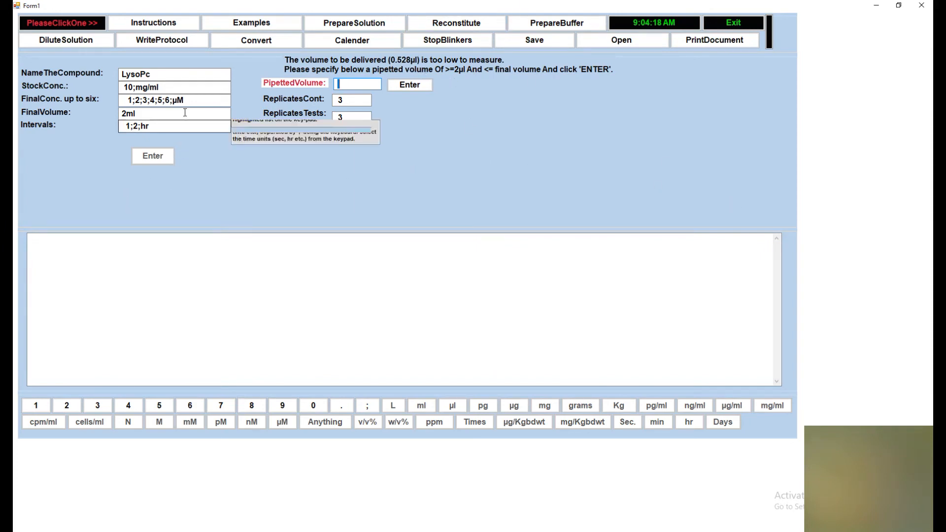
- Generate the LysoPc protocol with a pipetted volume of 5 µl and review its dilution instructions
{"action": "mouse_move", "coordinate": [339, 117]}
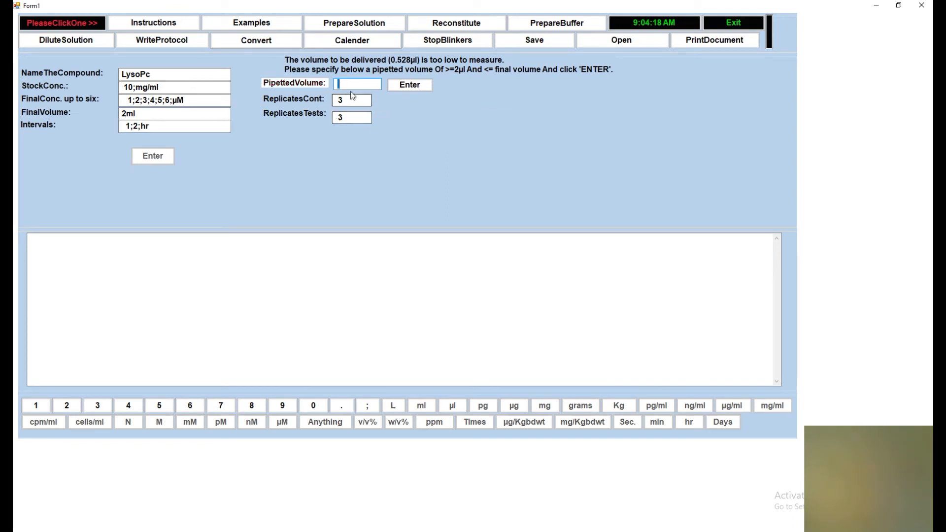
{"action": "type", "text": "5"}
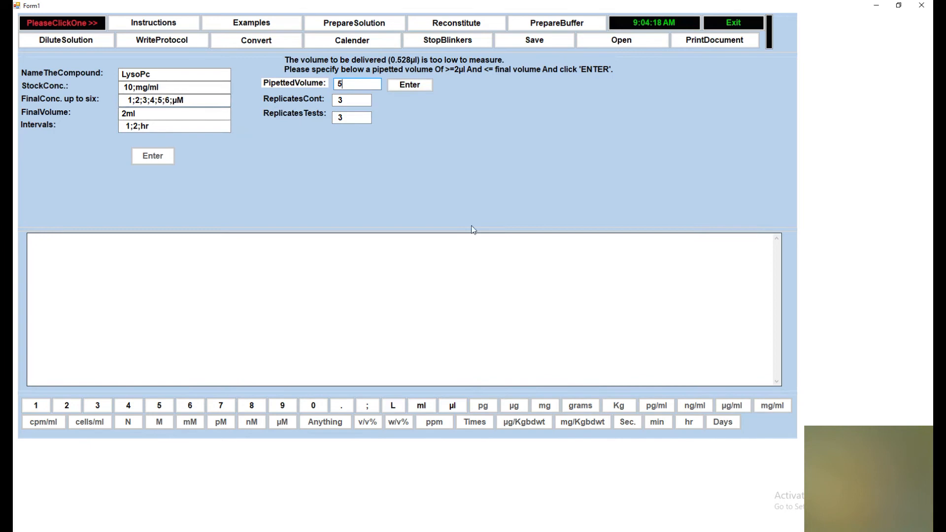
{"action": "left_click", "coordinate": [454, 406]}
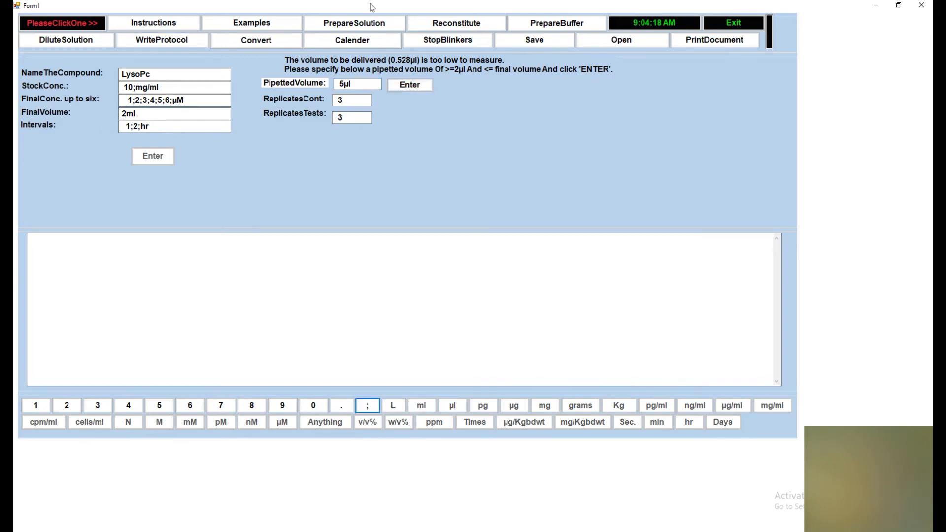
{"action": "left_click", "coordinate": [408, 84]}
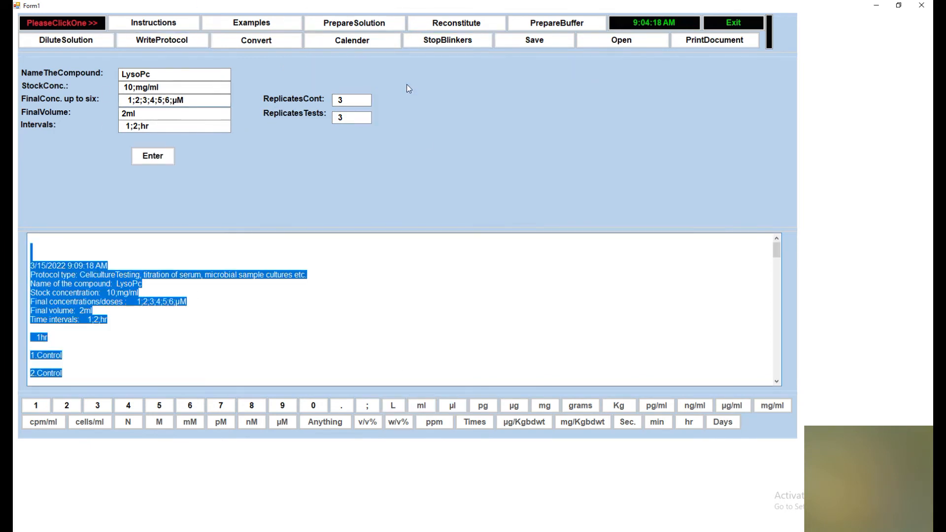
{"action": "left_click", "coordinate": [354, 299]}
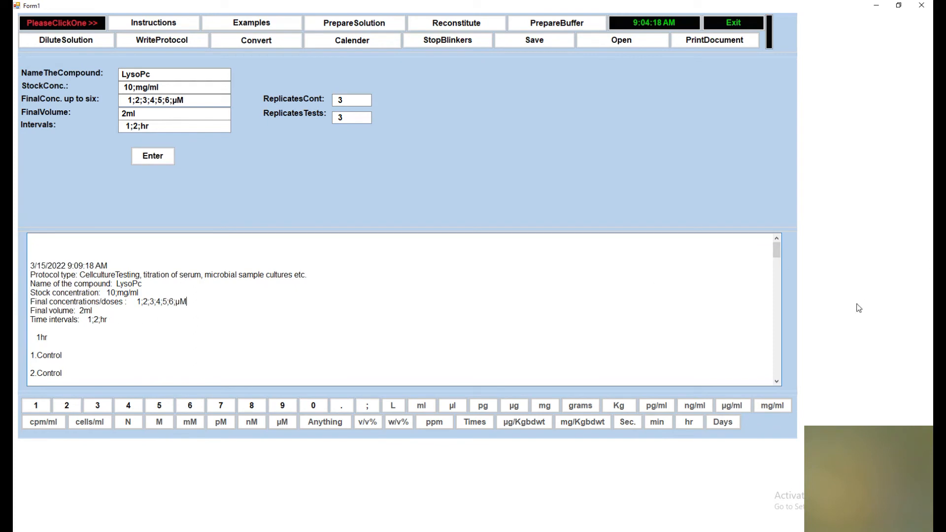
{"action": "left_click_drag", "start_coordinate": [777, 250], "coordinate": [784, 350]}
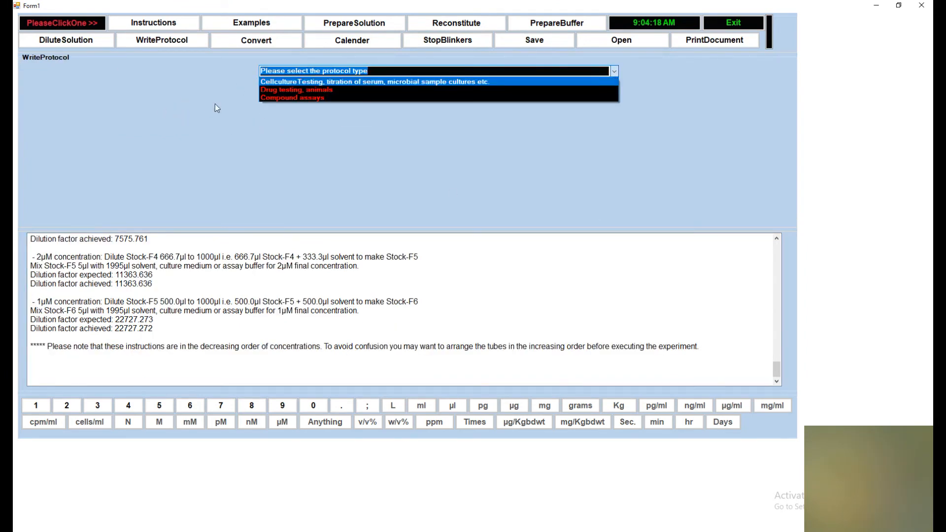
- Start an animal drug testing protocol for the compound glybenclamide with a stock concentration of 100 mg/ml
{"action": "left_click", "coordinate": [274, 91]}
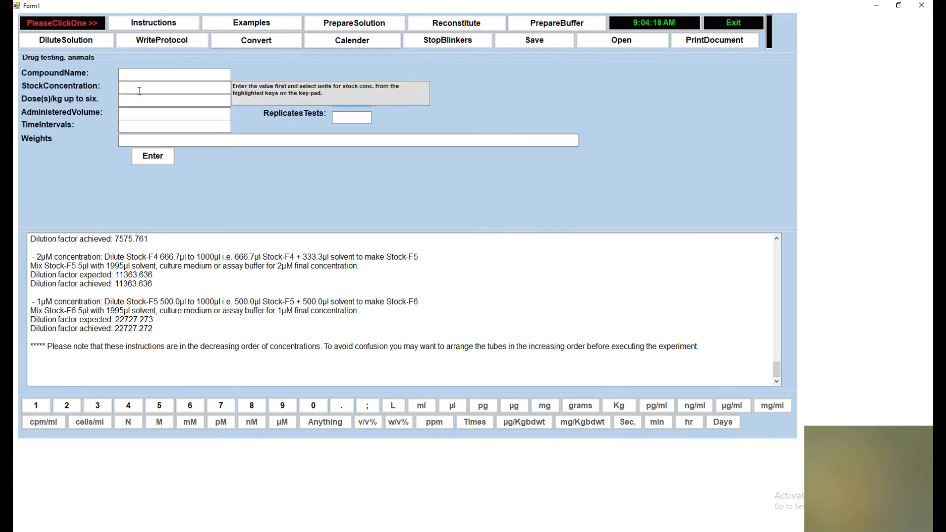
{"action": "left_click", "coordinate": [153, 72]}
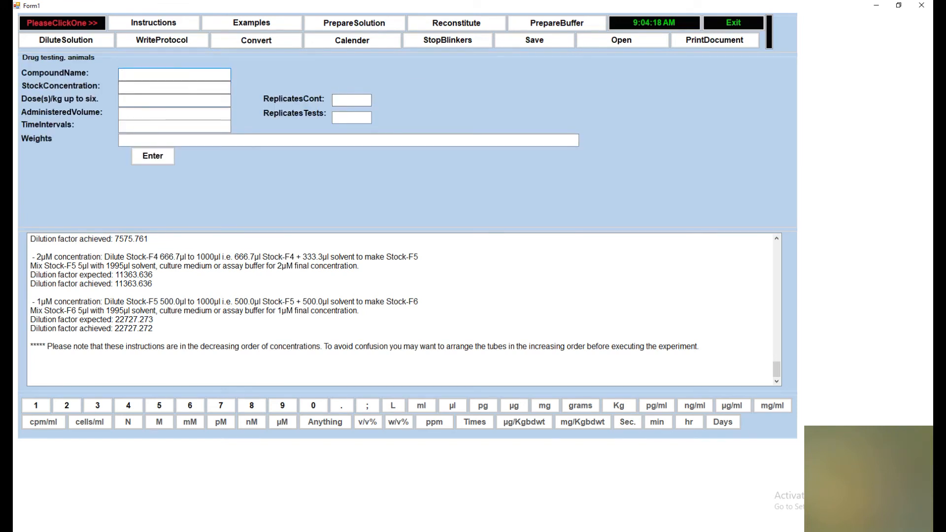
{"action": "type", "text": "glybencla"}
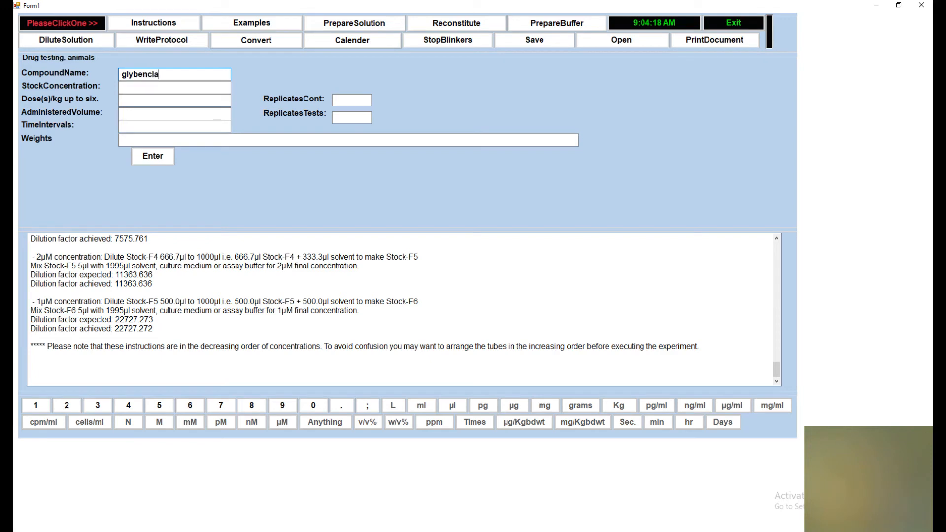
{"action": "type", "text": "mide"}
{"action": "left_click", "coordinate": [140, 88]}
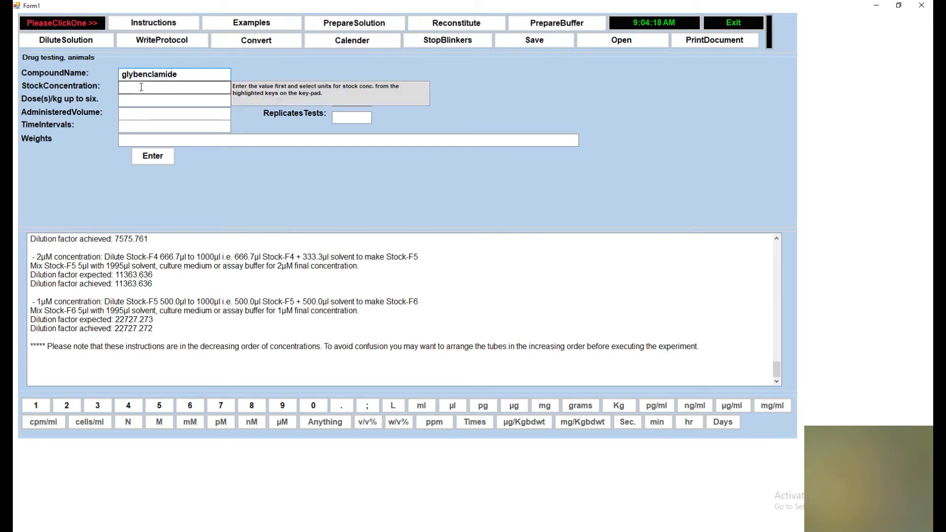
{"action": "type", "text": "100"}
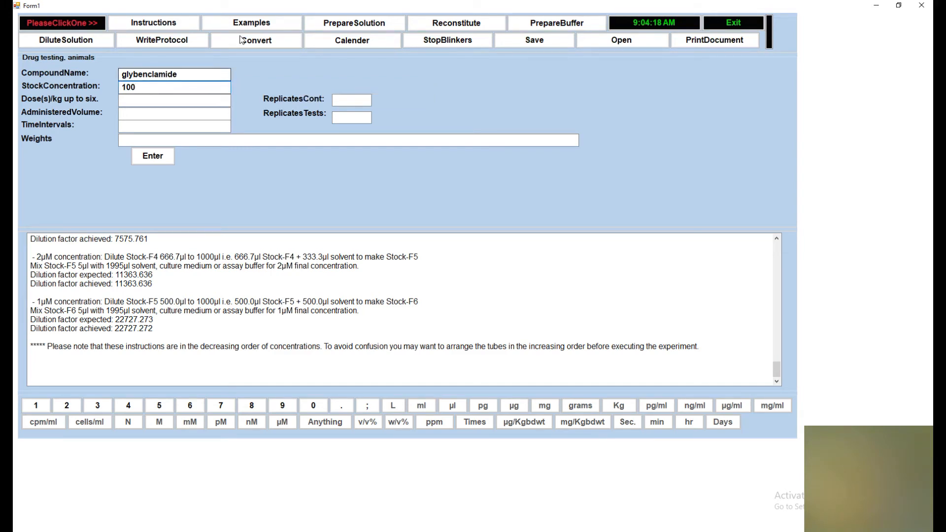
{"action": "left_click", "coordinate": [772, 405]}
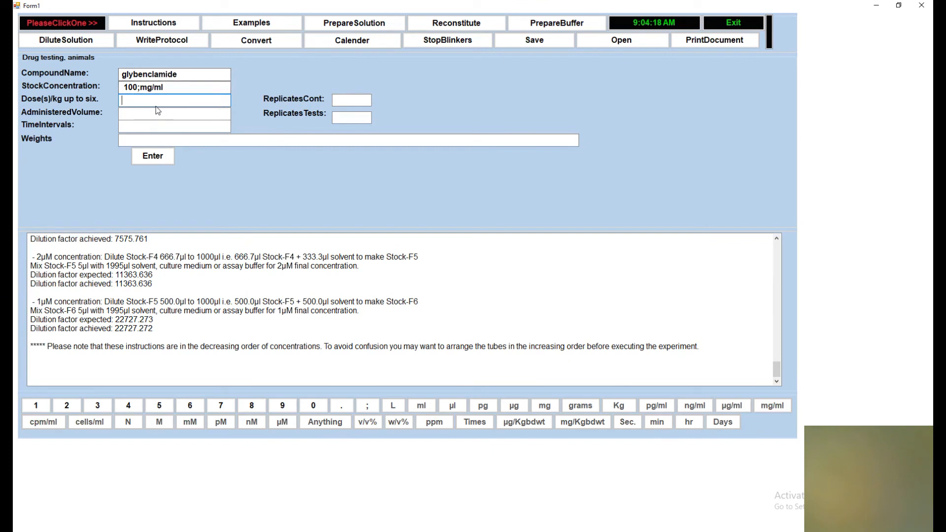
- Set the doses to 2 and 3 mg/Kgbdwt and the administered volume to 1 ml
{"action": "type", "text": "2;3;"}
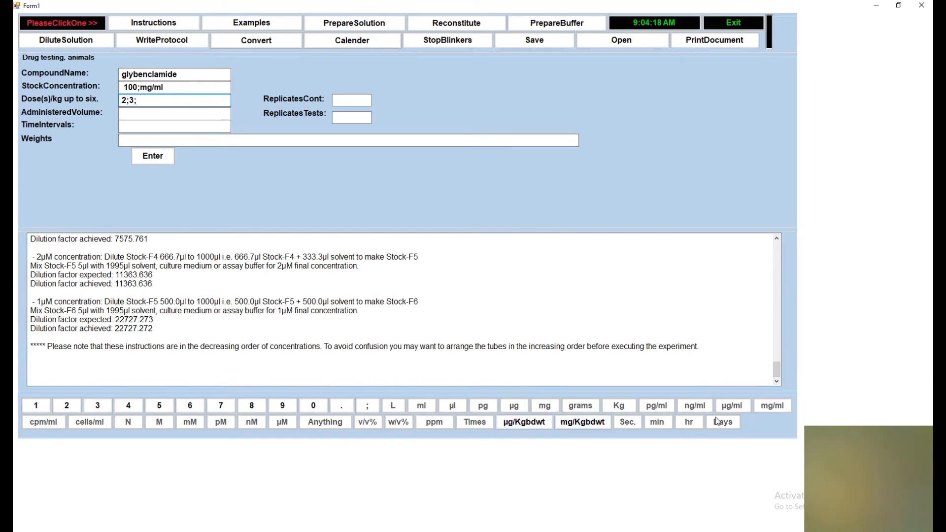
{"action": "left_click", "coordinate": [596, 425]}
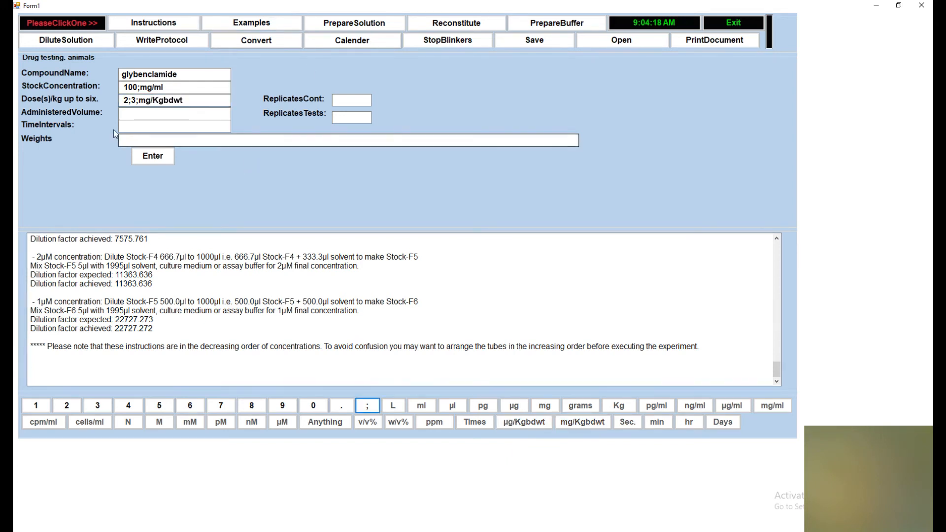
{"action": "left_click", "coordinate": [138, 115]}
{"action": "type", "text": "1"}
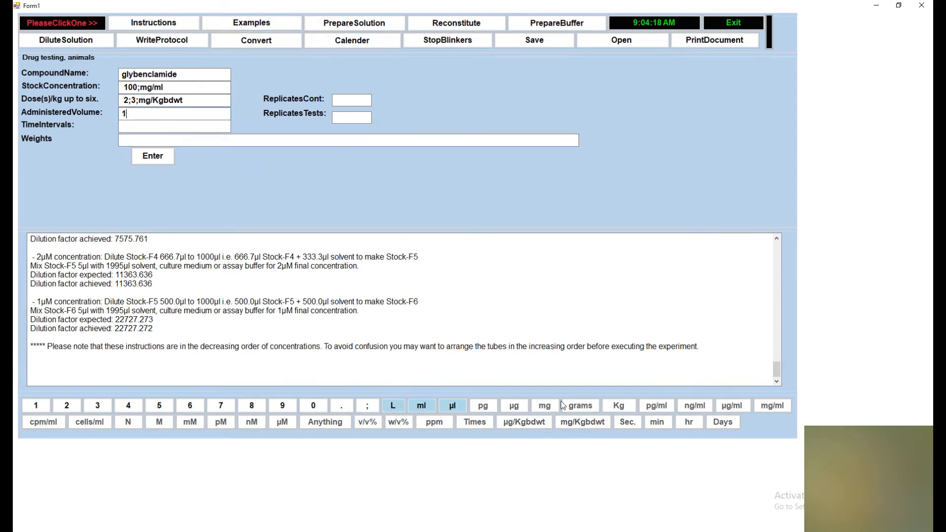
{"action": "left_click", "coordinate": [423, 406]}
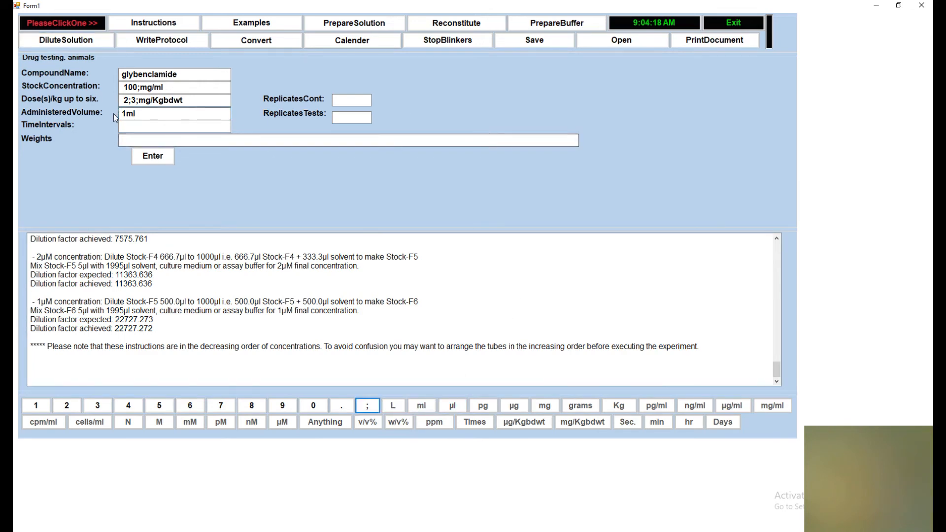
- Set the time interval to 2 hr and the control and test replicates to 3 each
{"action": "left_click", "coordinate": [168, 124]}
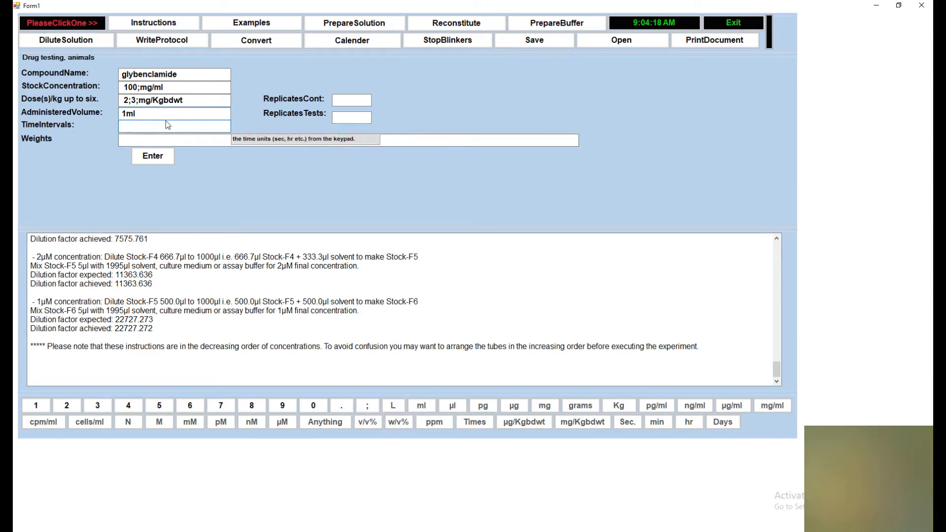
{"action": "type", "text": "2"}
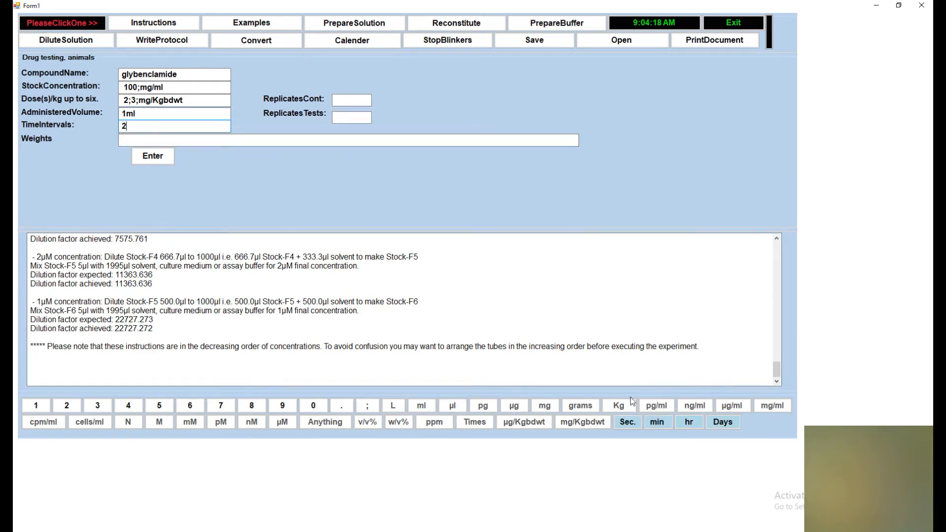
{"action": "left_click", "coordinate": [689, 423]}
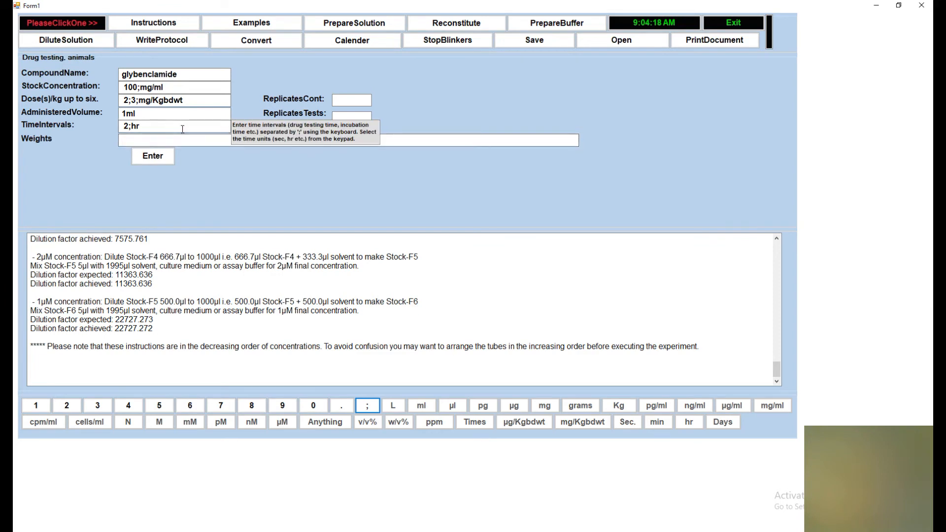
{"action": "left_click", "coordinate": [349, 101]}
{"action": "type", "text": "3"}
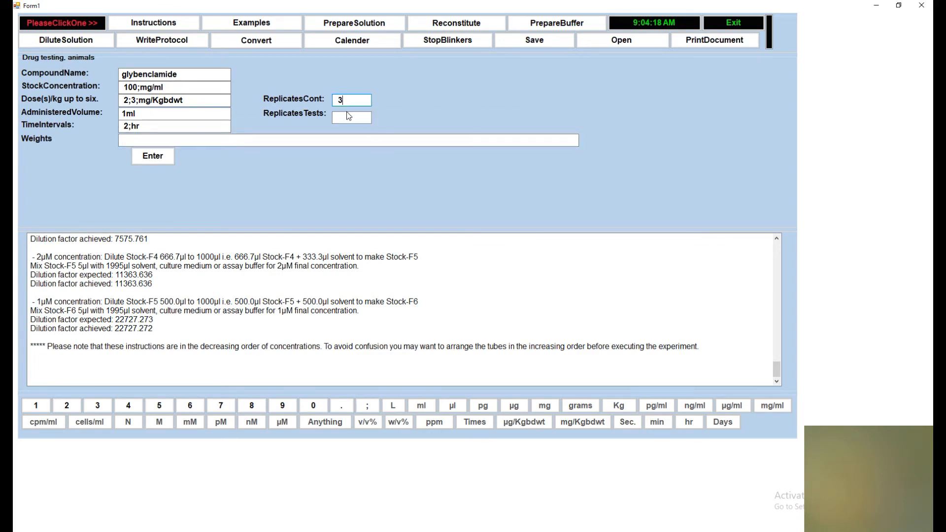
{"action": "left_click", "coordinate": [348, 116]}
{"action": "type", "text": "3"}
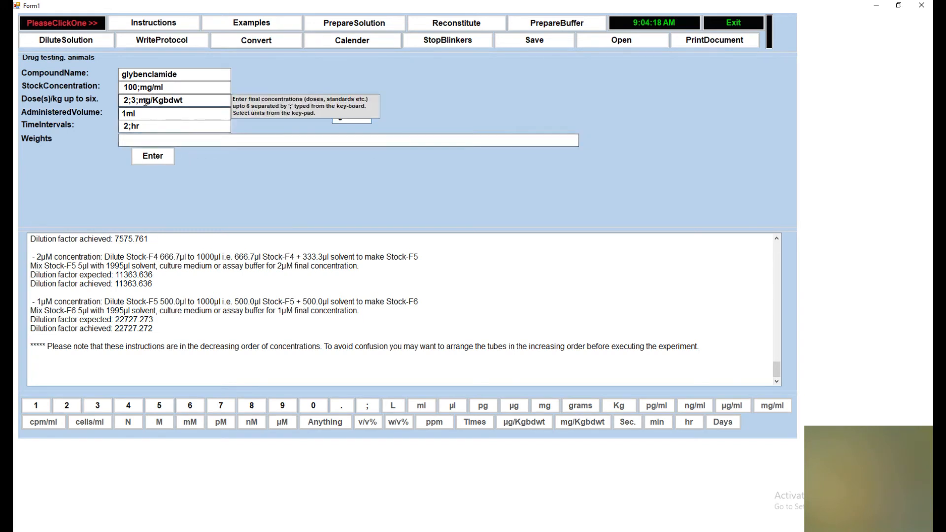
- Enter the animal weights as 600;700;800;900;600;788;900;800;700;600;700;700 in grams
{"action": "left_click", "coordinate": [140, 140]}
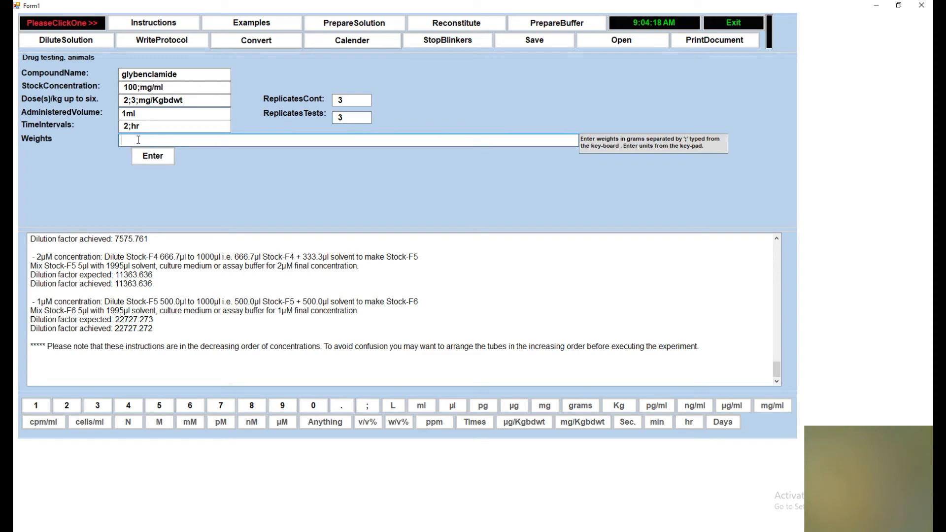
{"action": "type", "text": "600;700;800;900;600;788;900;800;700;600;700;"}
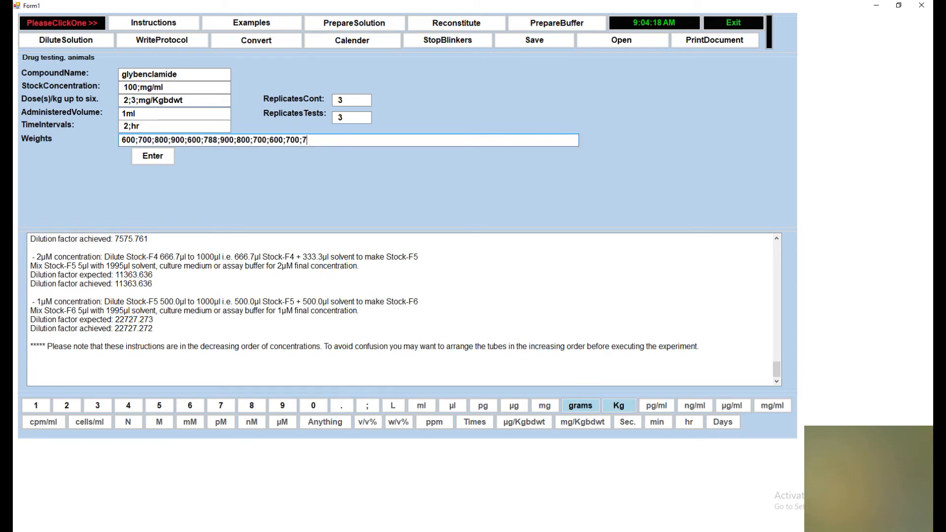
{"action": "type", "text": "700;"}
{"action": "left_click", "coordinate": [581, 405]}
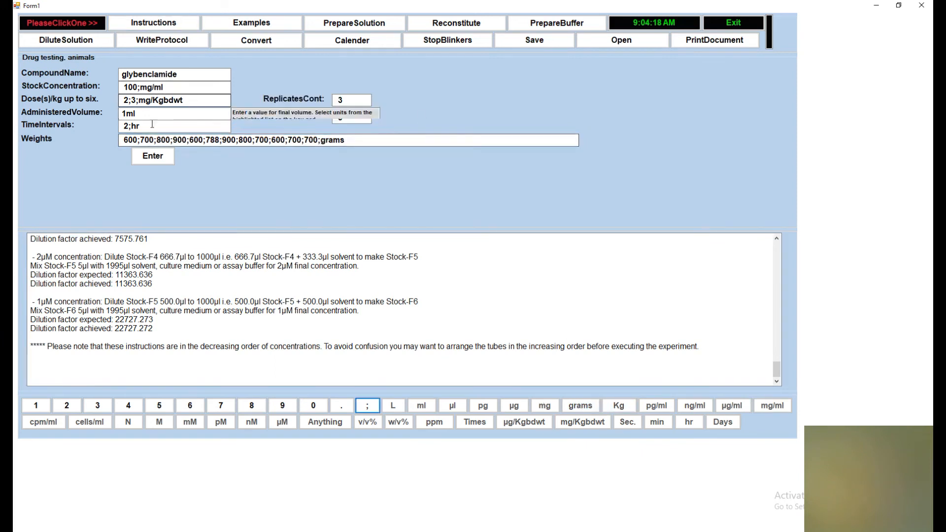
- Generate the glybenclamide drug testing protocol and review its administration volumes and dose preparation instructions
{"action": "left_click", "coordinate": [152, 155]}
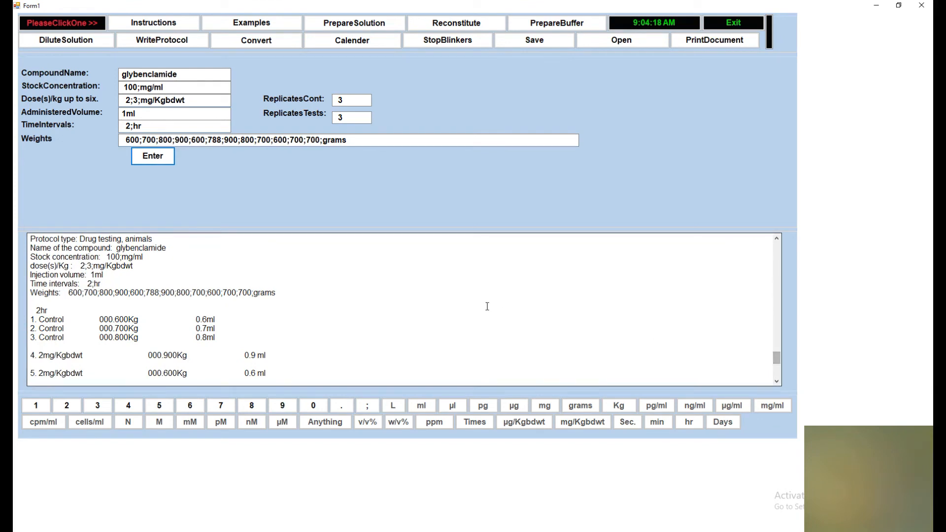
{"action": "scroll", "coordinate": [487, 304], "scroll_direction": "down", "scroll_amount": 6}
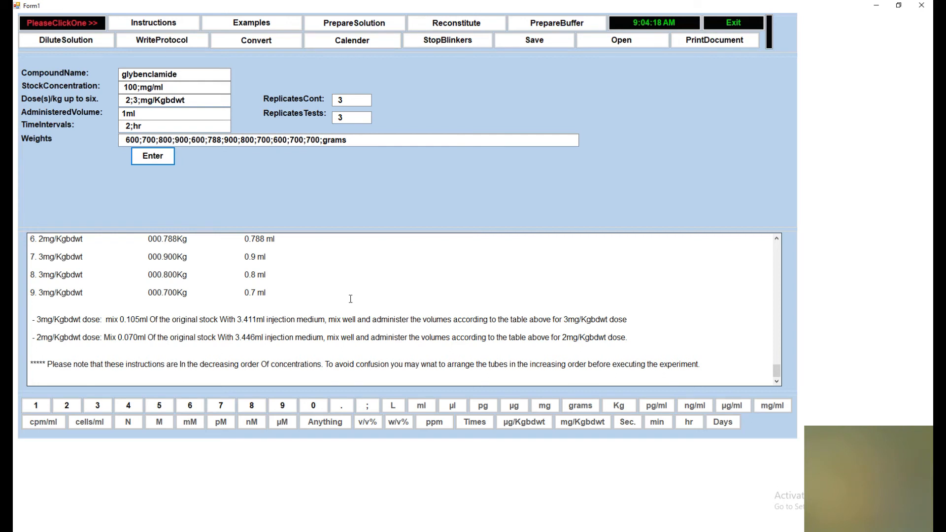
{"action": "scroll", "coordinate": [350, 299], "scroll_direction": "up", "scroll_amount": 3}
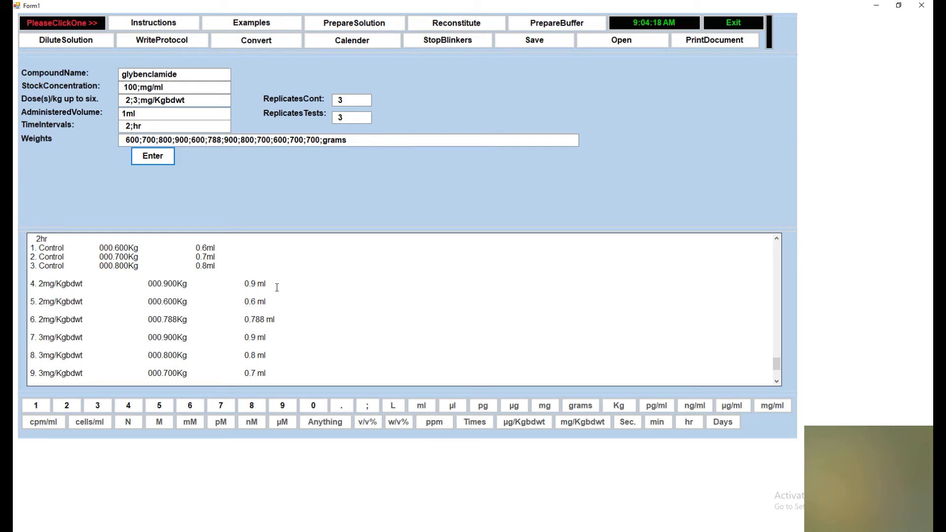
{"action": "scroll", "coordinate": [277, 288], "scroll_direction": "up", "scroll_amount": 1}
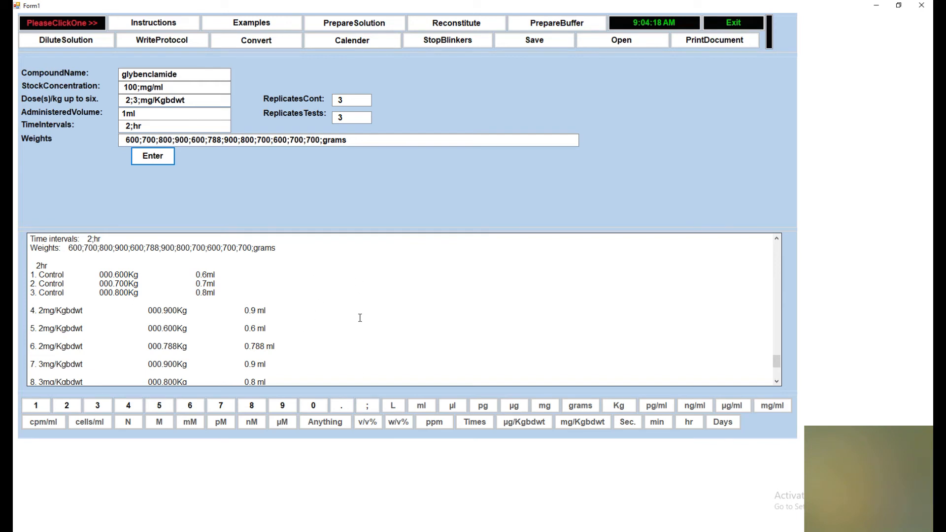
{"action": "scroll", "coordinate": [361, 318], "scroll_direction": "down", "scroll_amount": 2}
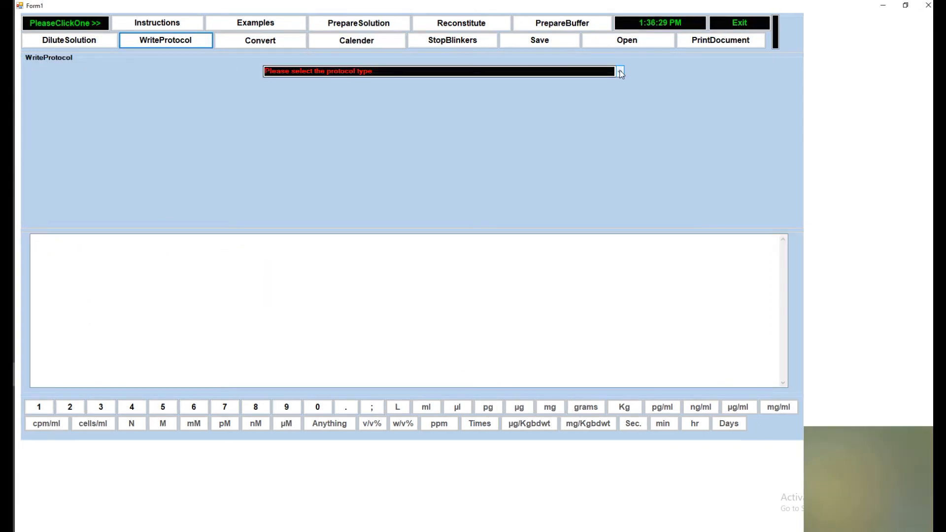
- Start a compound assay protocol for Thyroxine with a stock concentration of 10 mg/ml
{"action": "left_click", "coordinate": [620, 72]}
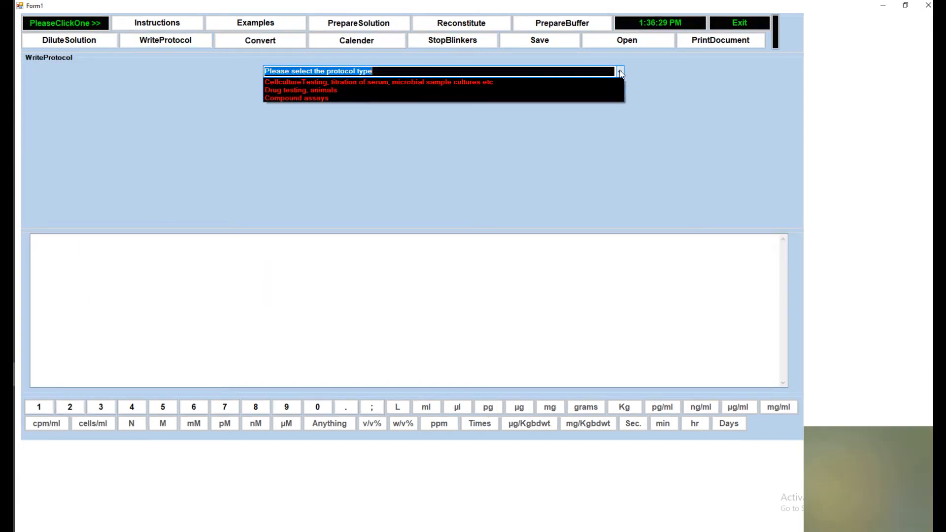
{"action": "left_click", "coordinate": [315, 98]}
{"action": "left_click", "coordinate": [230, 75]}
{"action": "type", "text": "T"}
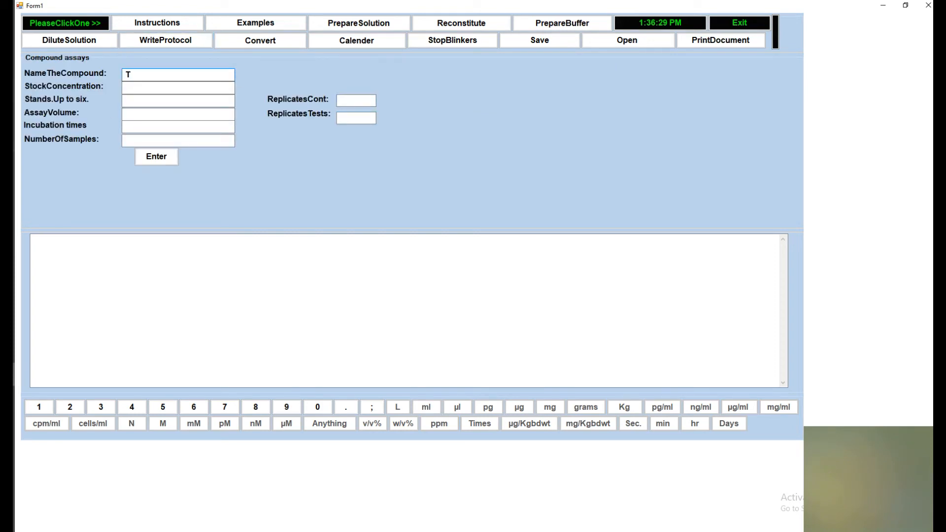
{"action": "type", "text": "hyroxine"}
{"action": "left_click", "coordinate": [164, 87]}
{"action": "type", "text": "10"}
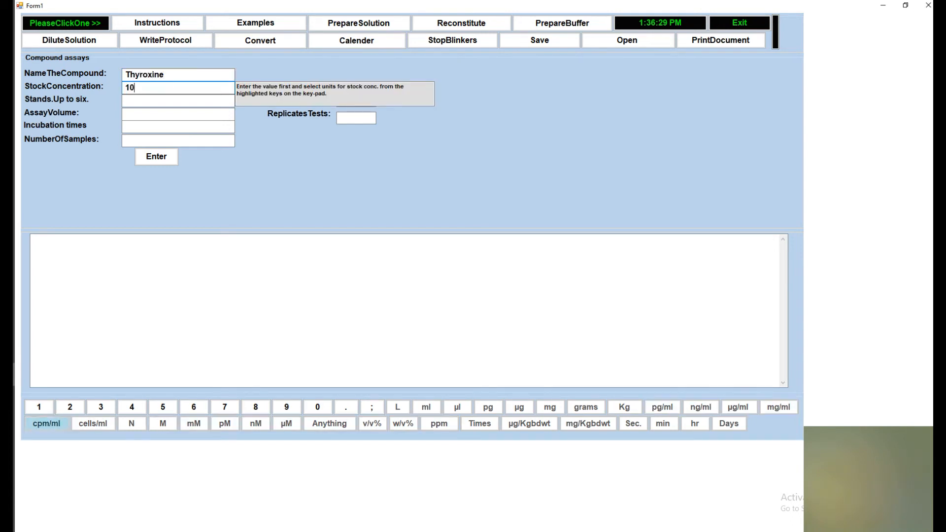
{"action": "type", "text": ";"}
{"action": "left_click", "coordinate": [779, 407]}
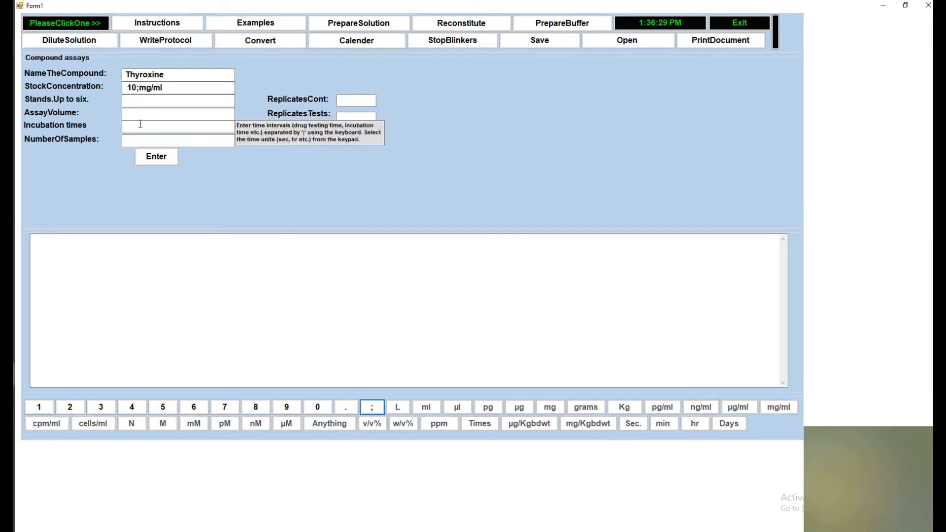
- Enter six assay standards of 1, 2, 3, 4, 5 and 6 pg/ml
{"action": "left_click", "coordinate": [146, 101]}
{"action": "type", "text": "1"}
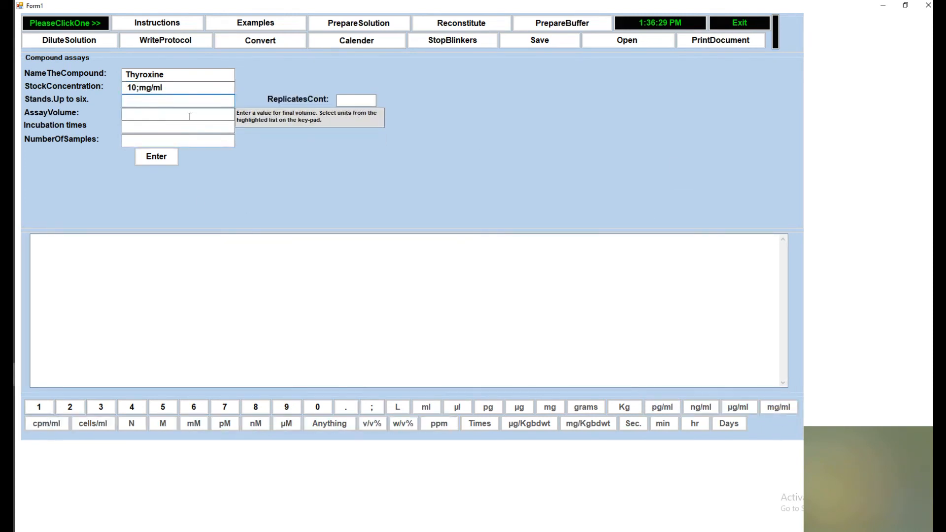
{"action": "type", "text": ";2;3;4;"}
{"action": "type", "text": ";6;"}
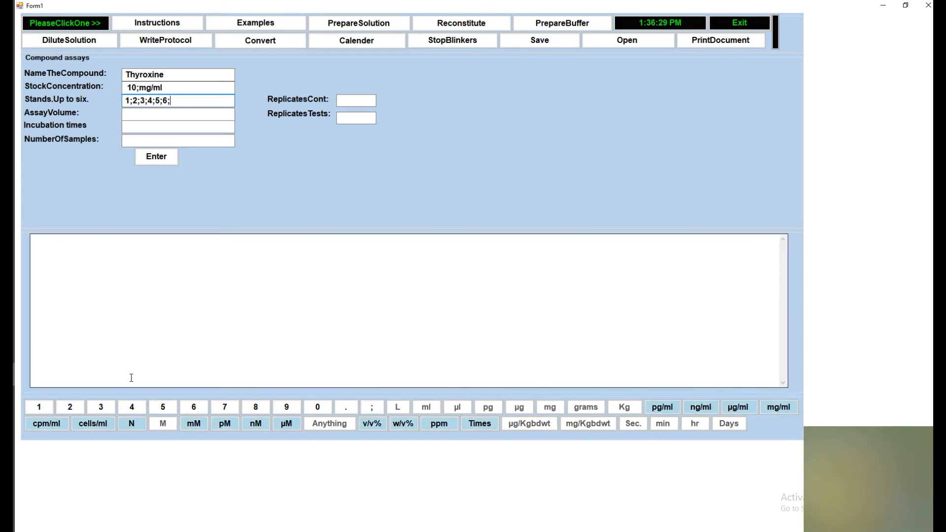
{"action": "left_click", "coordinate": [663, 407]}
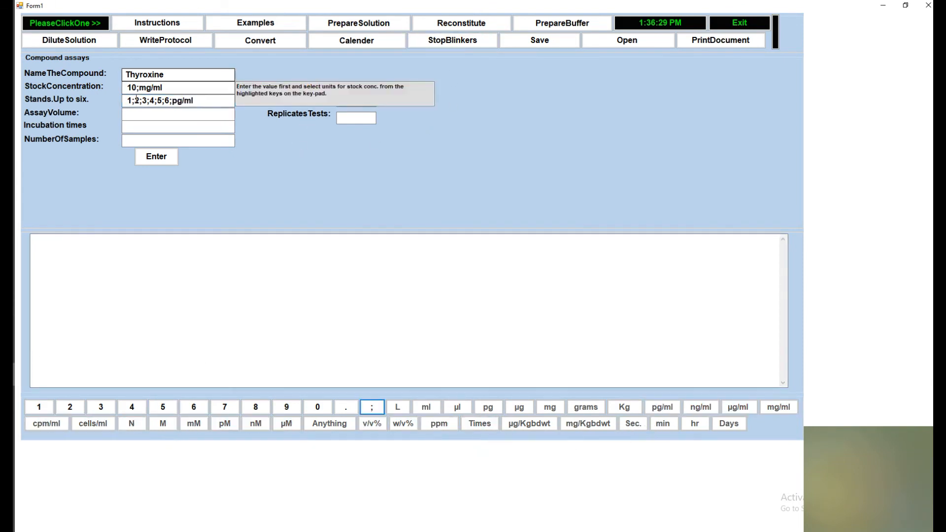
- Set the assay volume to 1 ml and the incubation time to 12 hr
{"action": "left_click", "coordinate": [127, 114]}
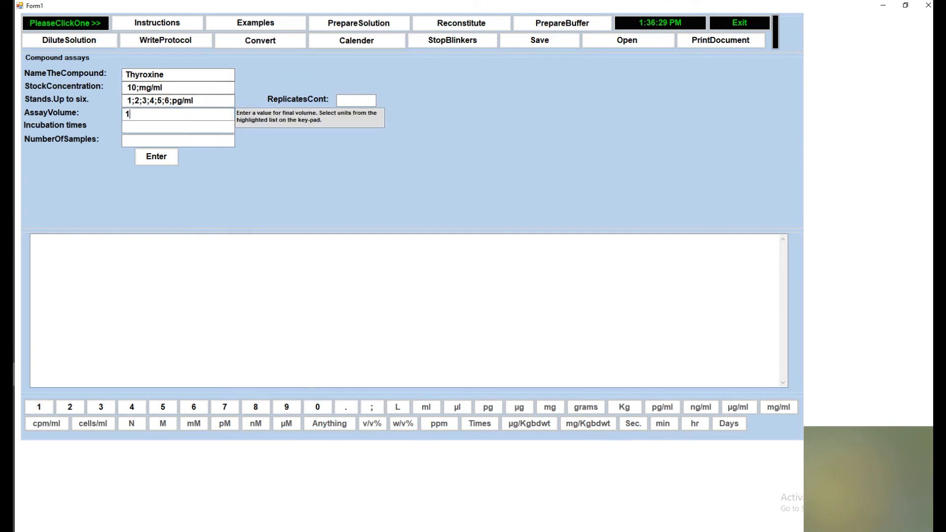
{"action": "type", "text": "1"}
{"action": "left_click", "coordinate": [414, 410]}
{"action": "left_click", "coordinate": [166, 123]}
{"action": "type", "text": "12"}
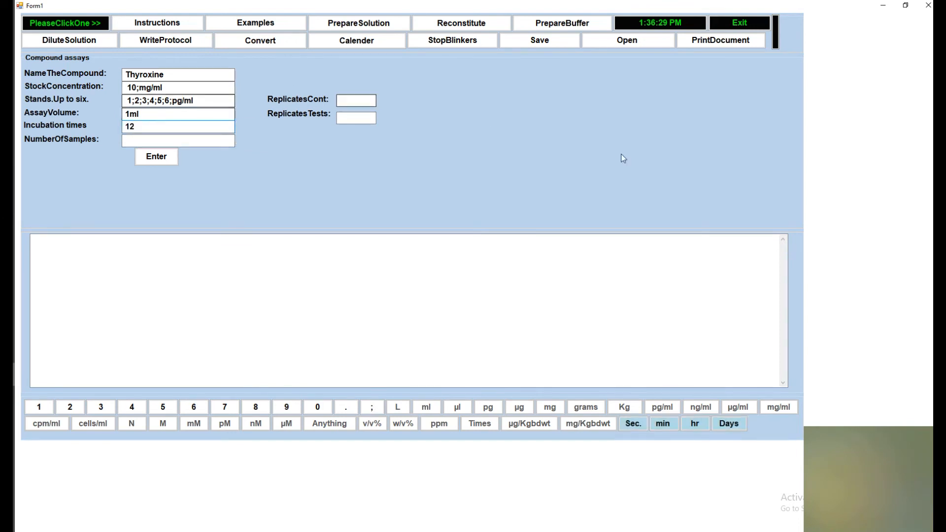
{"action": "left_click", "coordinate": [372, 407]}
{"action": "left_click", "coordinate": [695, 424]}
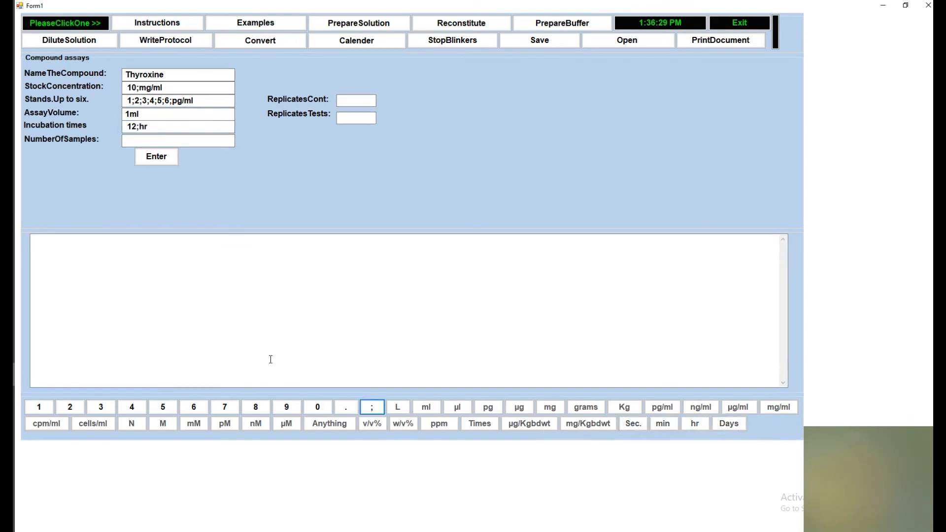
- Set the number of samples to 12 and the control and test replicates to 3 each
{"action": "left_click", "coordinate": [149, 141]}
{"action": "type", "text": "12"}
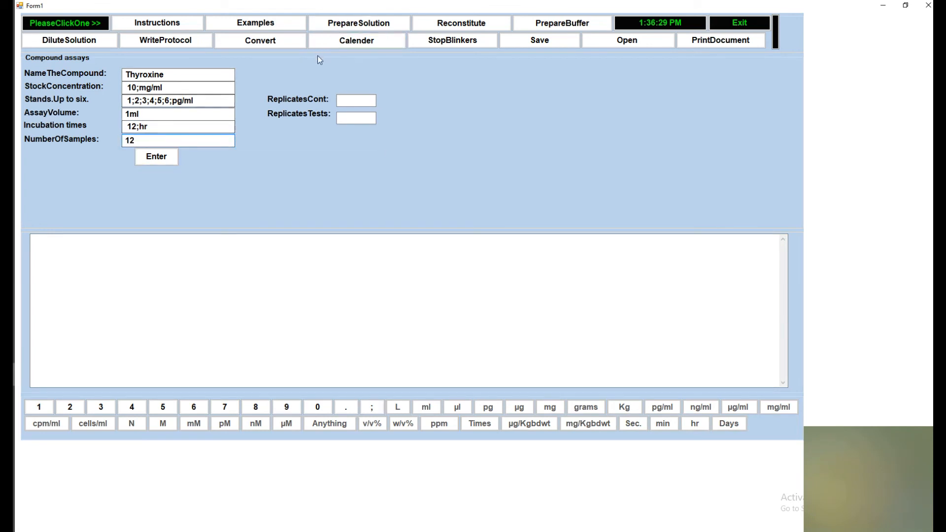
{"action": "left_click", "coordinate": [347, 102]}
{"action": "type", "text": "3"}
{"action": "left_click", "coordinate": [346, 118]}
{"action": "type", "text": "3"}
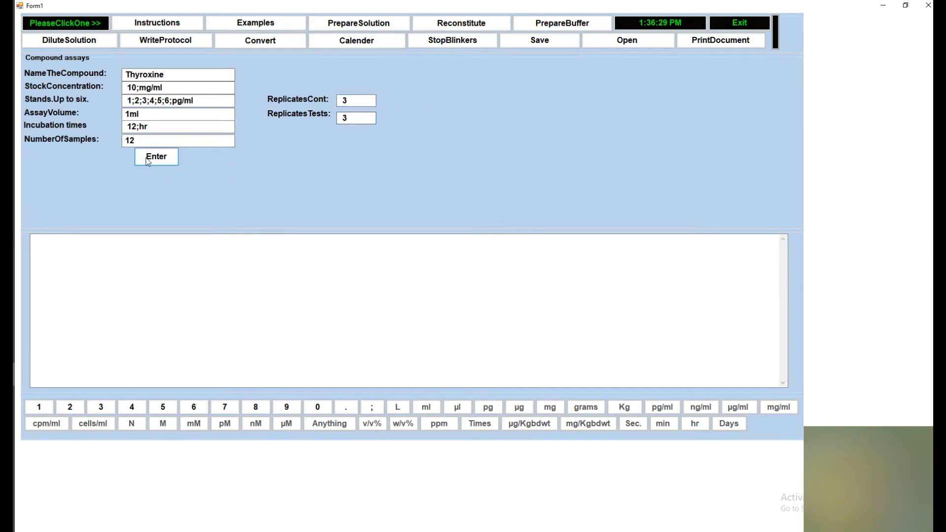
- Submit the Thyroxine assay, set the pipetted volume to 10 µl, generate the protocol and read through its dilution instructions
{"action": "left_click", "coordinate": [146, 157]}
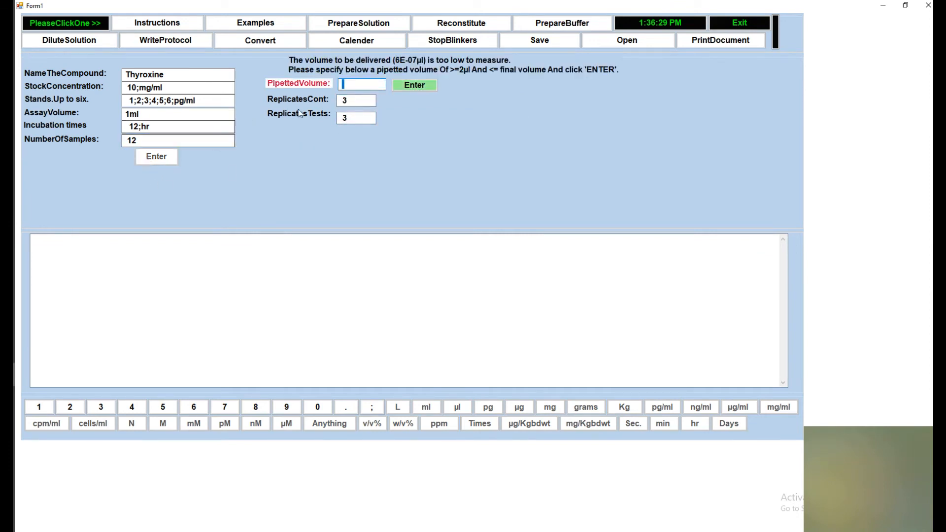
{"action": "left_click", "coordinate": [348, 84]}
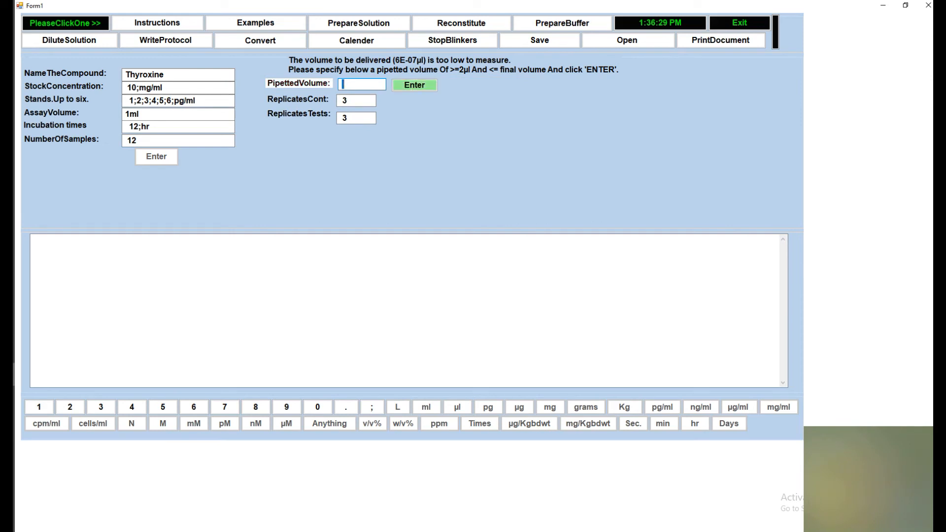
{"action": "type", "text": "10"}
{"action": "left_click", "coordinate": [458, 407]}
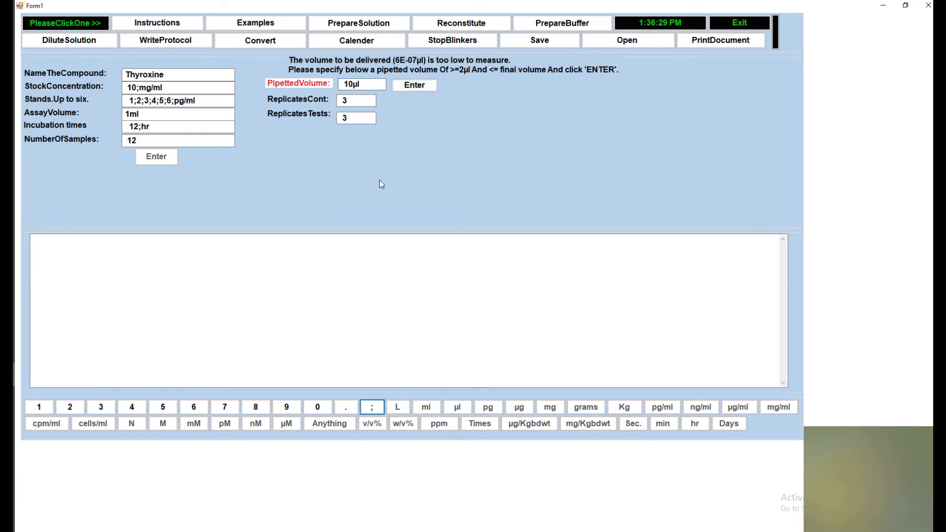
{"action": "left_click", "coordinate": [431, 85]}
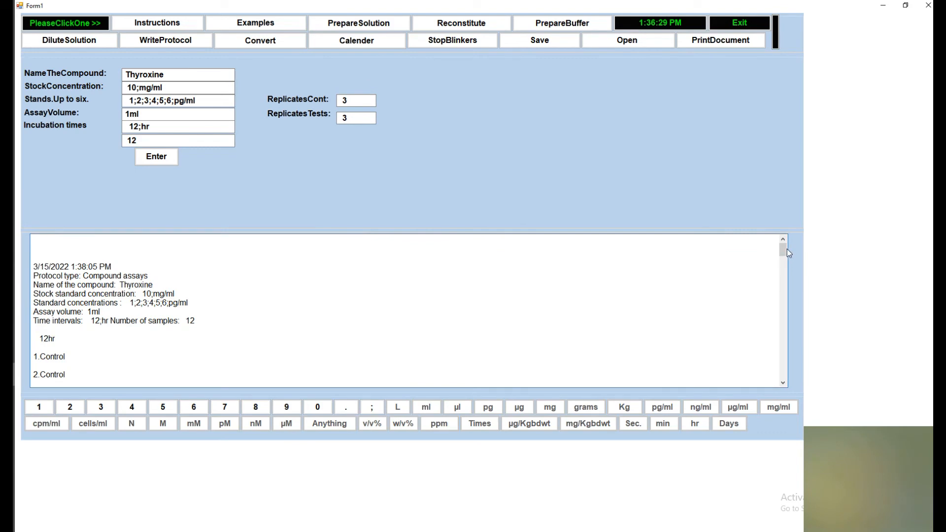
{"action": "left_click_drag", "start_coordinate": [784, 254], "coordinate": [784, 377]}
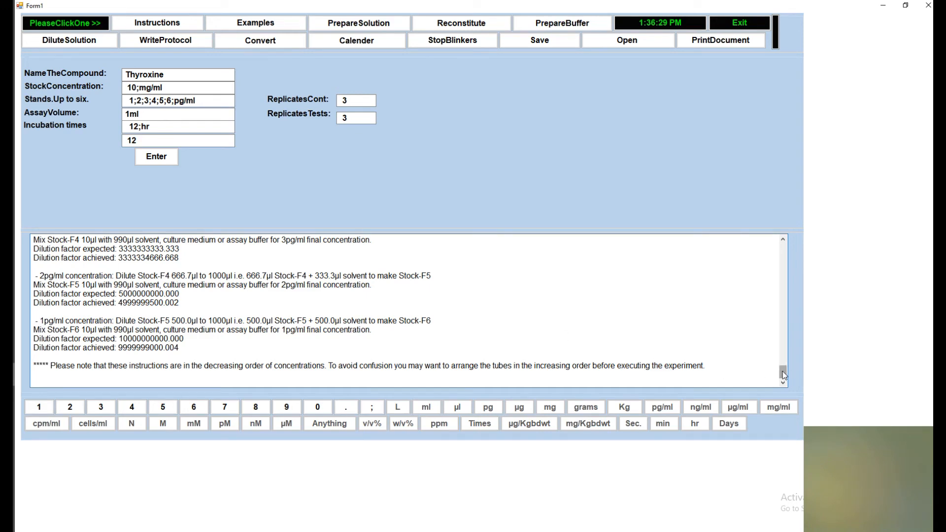
{"action": "scroll", "coordinate": [783, 372], "scroll_direction": "up", "scroll_amount": 3}
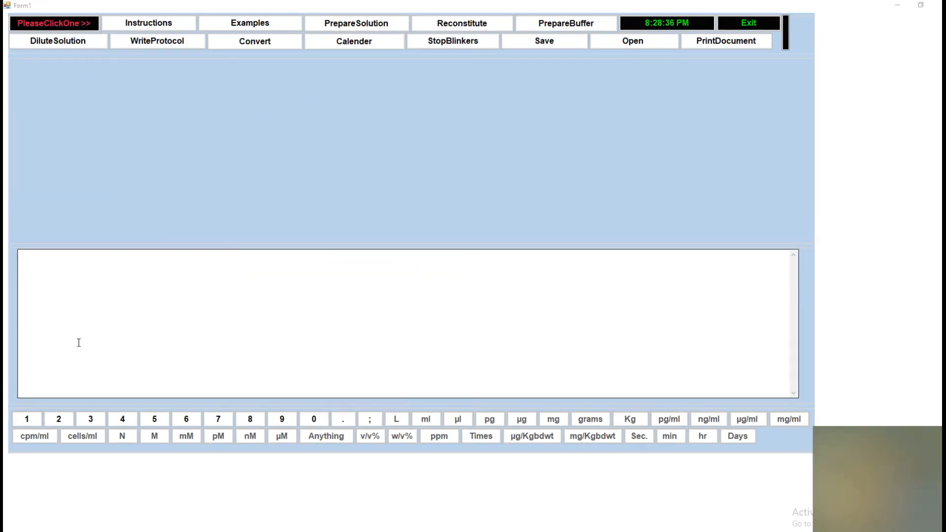
- Convert 100 mg/ml to mM for a compound with a molecular weight of 333
{"action": "left_click", "coordinate": [242, 47]}
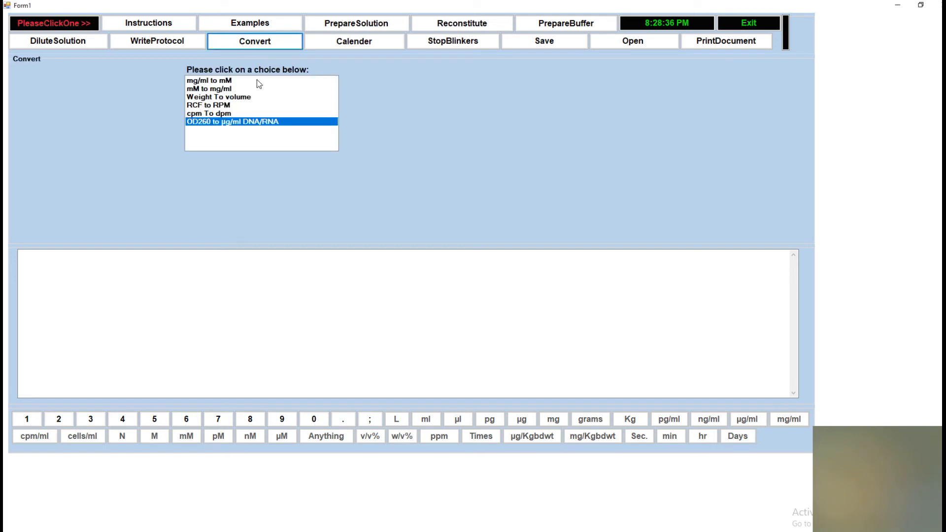
{"action": "left_click", "coordinate": [229, 47]}
{"action": "left_click", "coordinate": [211, 82]}
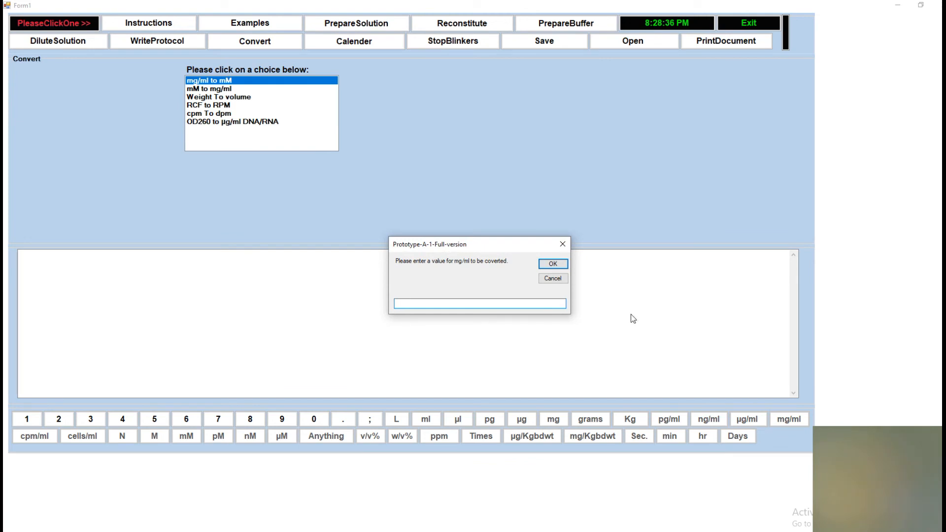
{"action": "type", "text": "100"}
{"action": "left_click", "coordinate": [553, 264]}
{"action": "type", "text": "333"}
{"action": "left_click", "coordinate": [562, 263]}
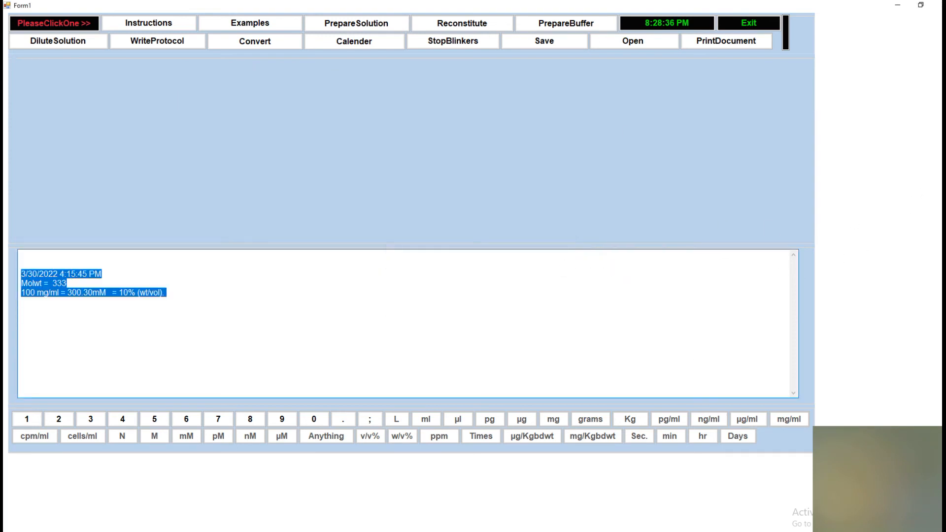
{"action": "left_click", "coordinate": [118, 328]}
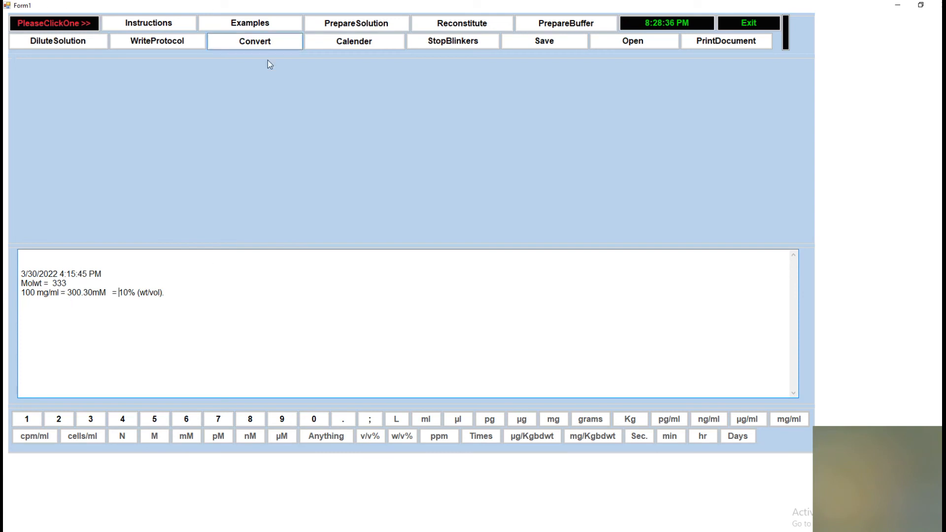
- Convert 100 mM to mg/ml for a compound with a molecular weight of 222
{"action": "left_click", "coordinate": [261, 41]}
{"action": "left_click", "coordinate": [207, 89]}
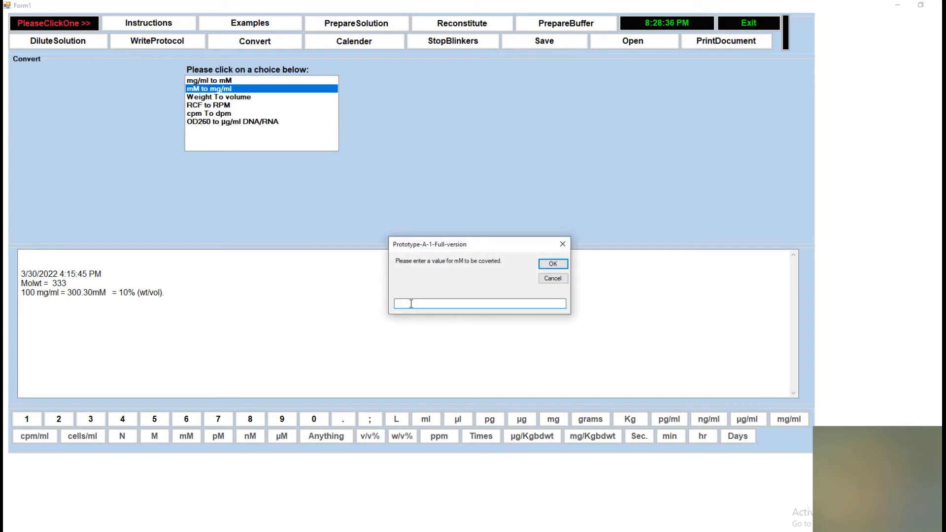
{"action": "type", "text": "100"}
{"action": "left_click", "coordinate": [545, 265]}
{"action": "type", "text": "222"}
{"action": "left_click", "coordinate": [553, 264]}
{"action": "left_click", "coordinate": [241, 342]}
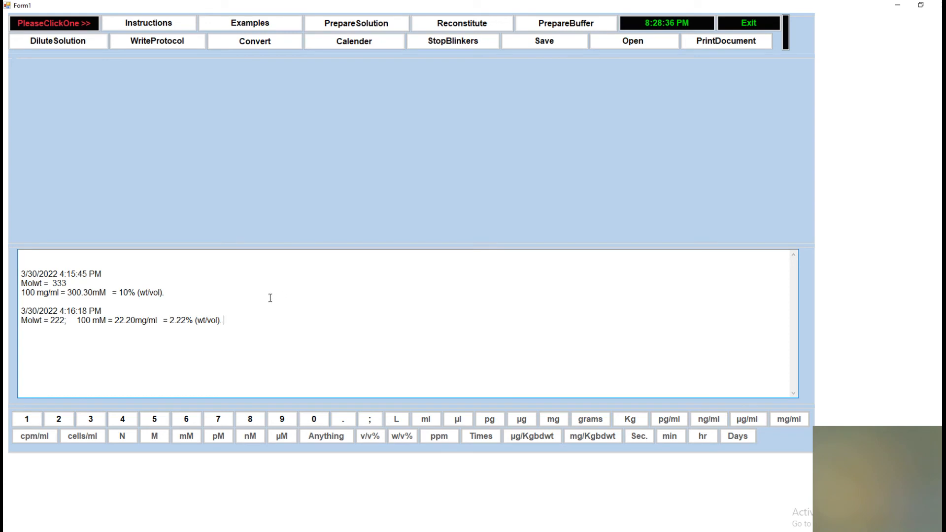
- Convert a liquid's weight of 100 g to volume using a specific gravity of .95
{"action": "left_click", "coordinate": [258, 45]}
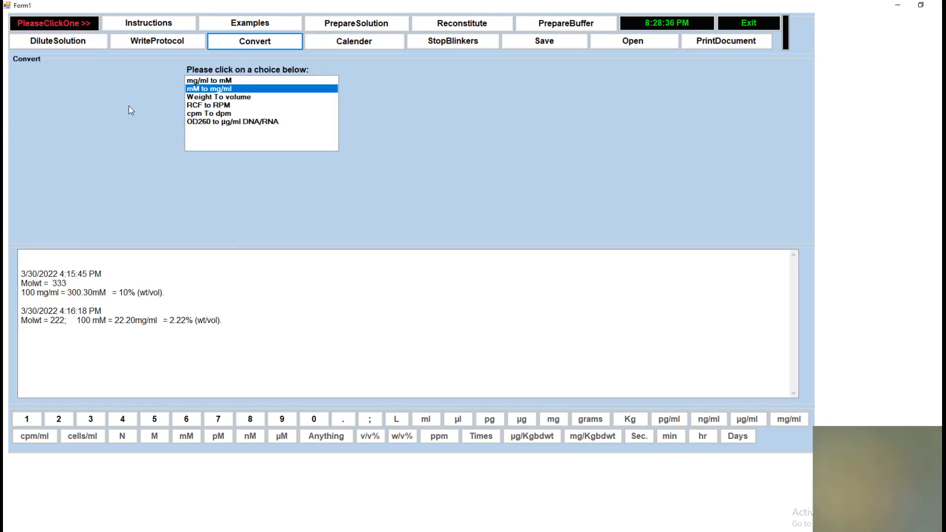
{"action": "left_click", "coordinate": [198, 97]}
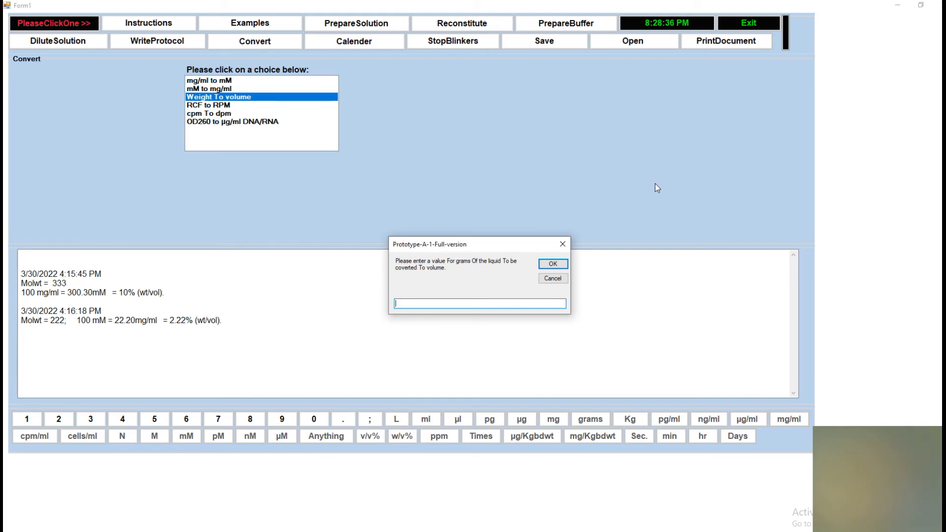
{"action": "type", "text": "10-0"}
{"action": "key", "text": "BackSpace"}
{"action": "key", "text": "BackSpace"}
{"action": "type", "text": "0"}
{"action": "left_click", "coordinate": [553, 263]}
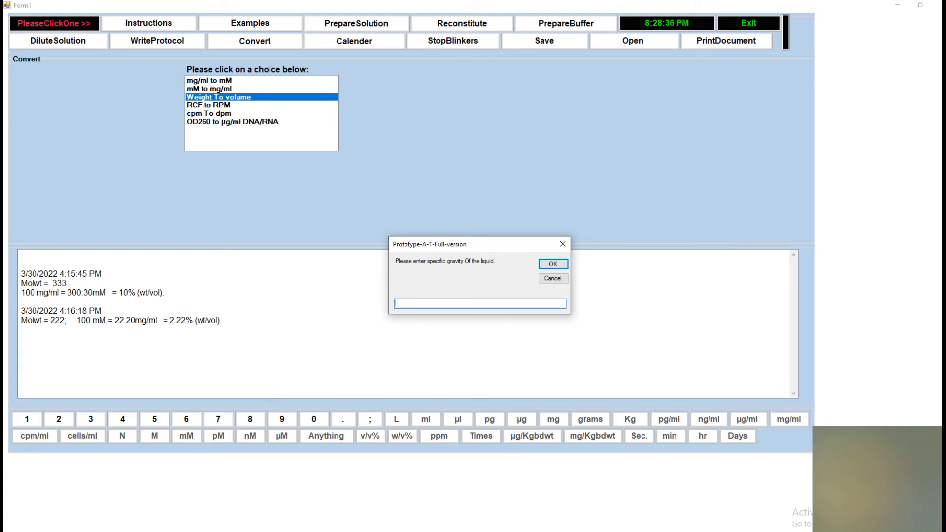
{"action": "type", "text": "95"}
{"action": "left_click", "coordinate": [561, 268]}
{"action": "left_click", "coordinate": [292, 360]}
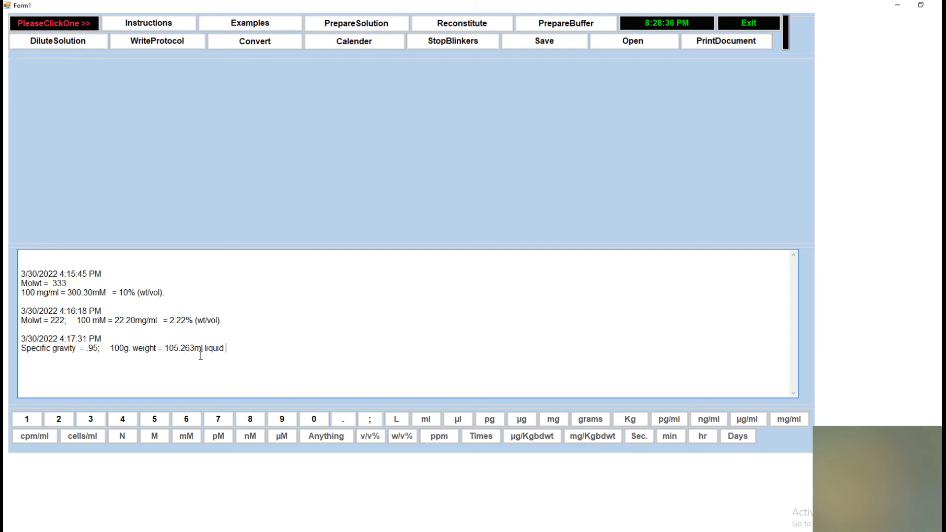
- Convert 8000 RCF to RPM for a rotor radius of 10 cm
{"action": "left_click", "coordinate": [250, 46]}
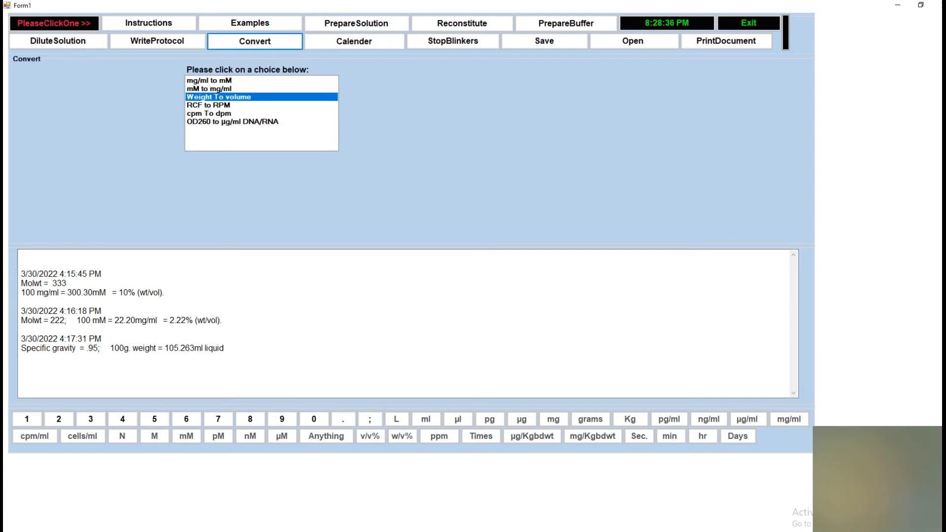
{"action": "left_click", "coordinate": [210, 106]}
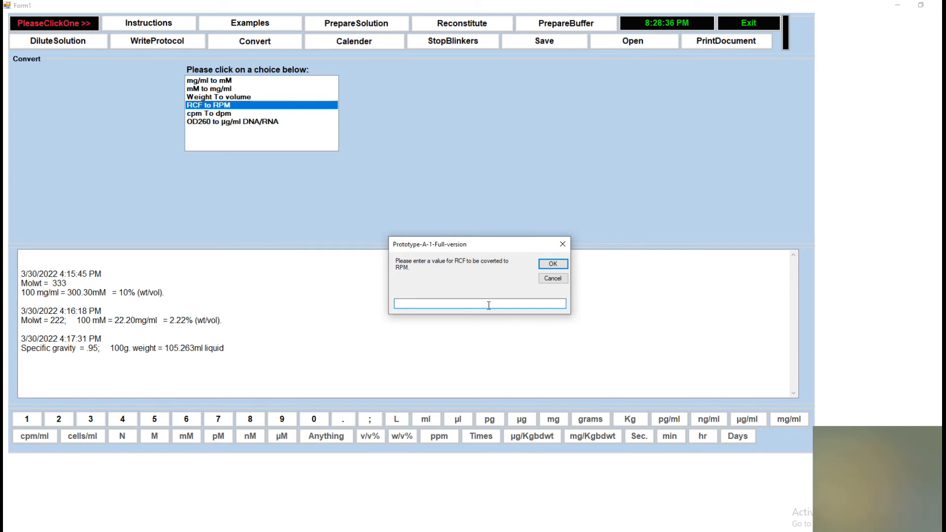
{"action": "type", "text": "8000"}
{"action": "left_click", "coordinate": [553, 264]}
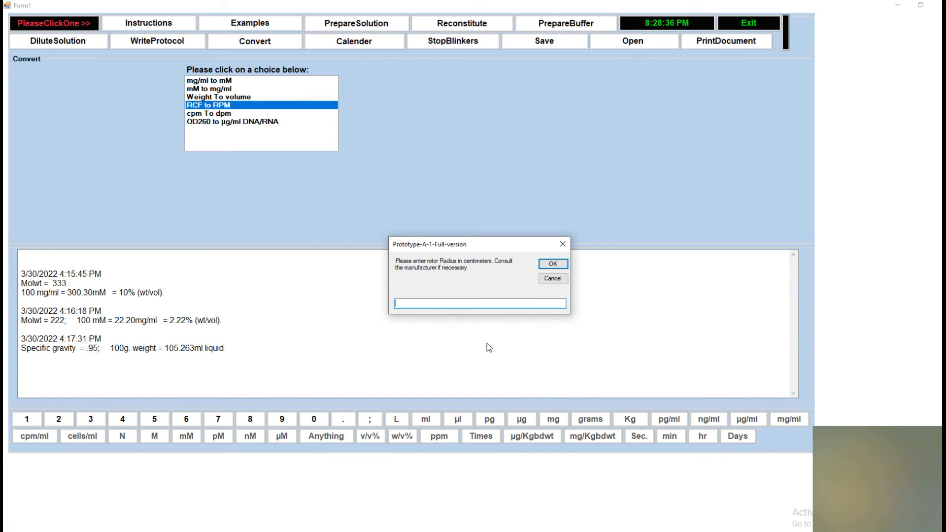
{"action": "type", "text": "10"}
{"action": "left_click", "coordinate": [554, 266]}
{"action": "left_click", "coordinate": [388, 356]}
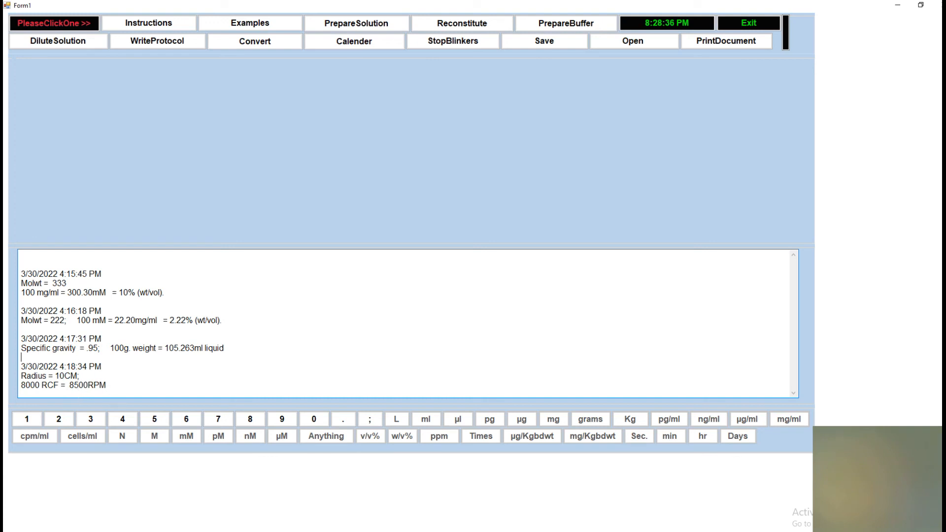
- Convert counts of 10000, 12000 and 30000 cpm to dpm with a counter efficiency of 40 percent
{"action": "left_click", "coordinate": [255, 44]}
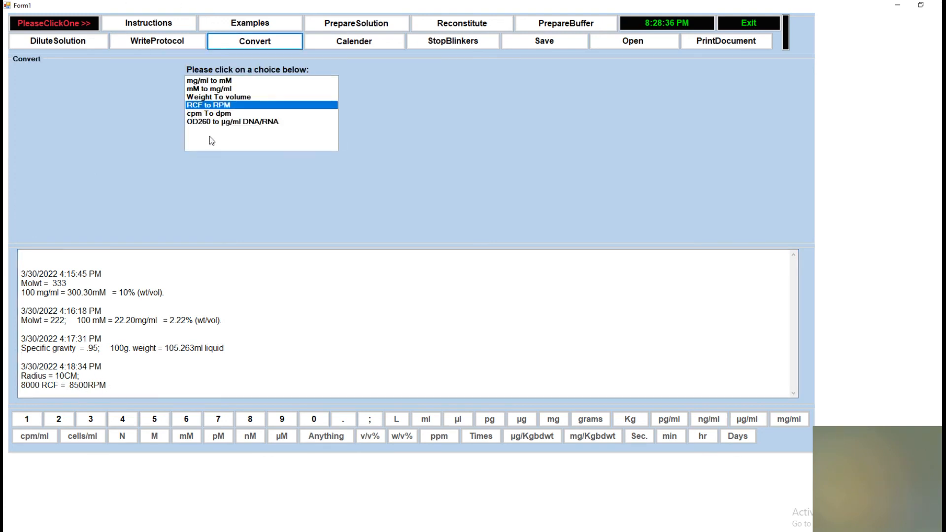
{"action": "left_click", "coordinate": [215, 115]}
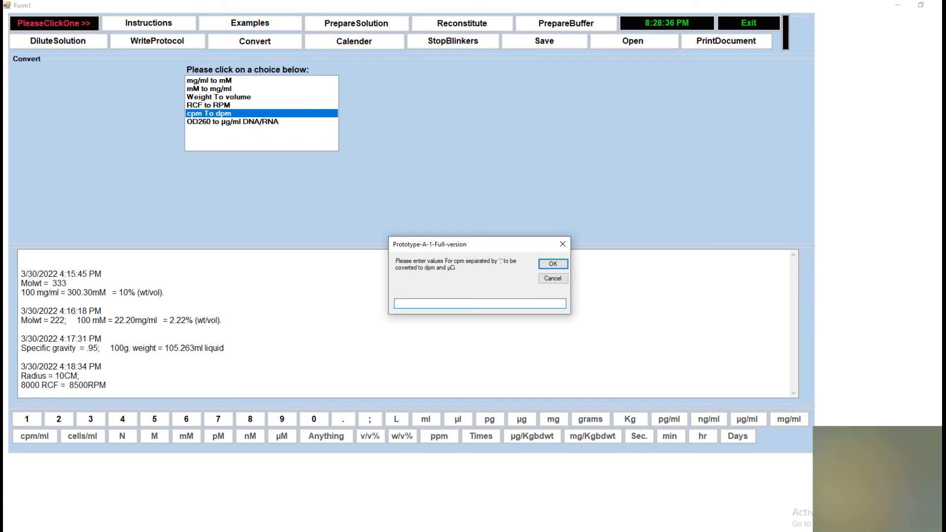
{"action": "type", "text": "10000;12000;30000;"}
{"action": "left_click", "coordinate": [553, 264]}
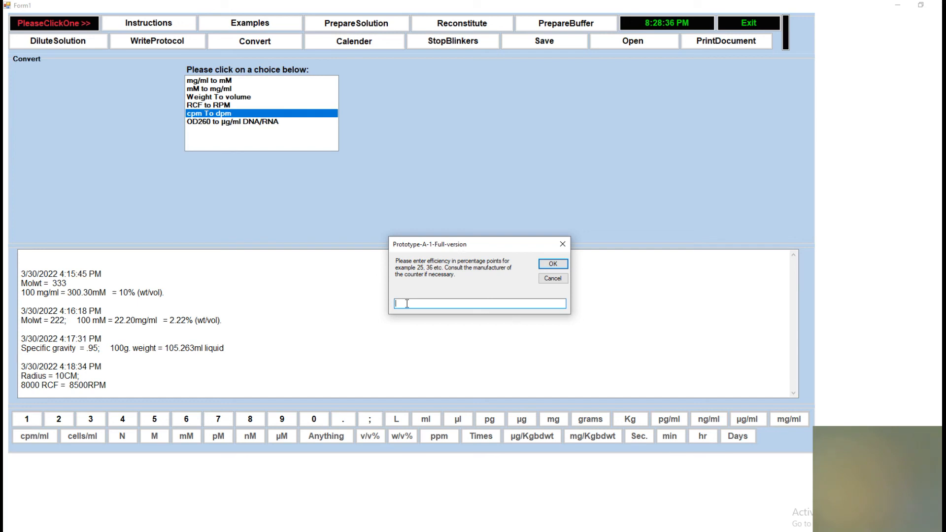
{"action": "type", "text": "40"}
{"action": "left_click", "coordinate": [554, 264]}
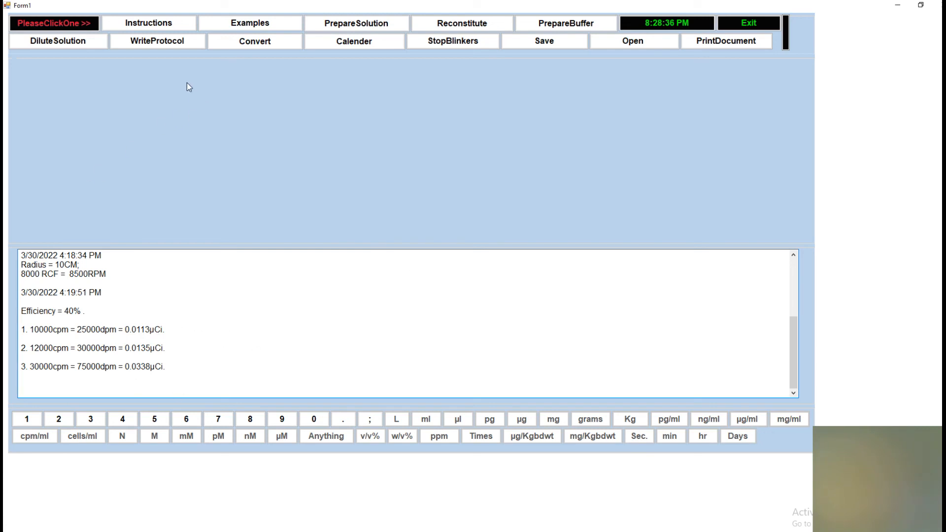
- Convert the OD260 values 3, .25, .6 and .55 to µg/ml DNA/RNA and review the list of conversion results
{"action": "left_click", "coordinate": [254, 42]}
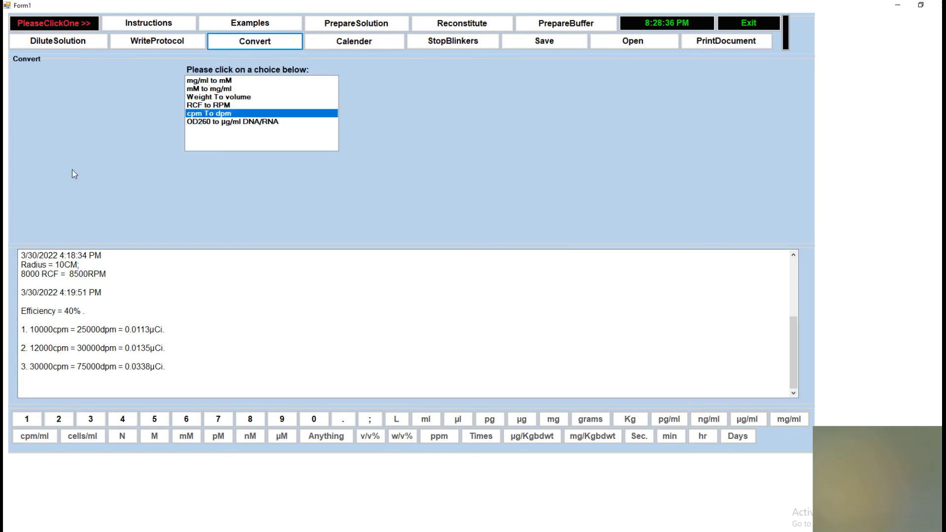
{"action": "left_click", "coordinate": [196, 129]}
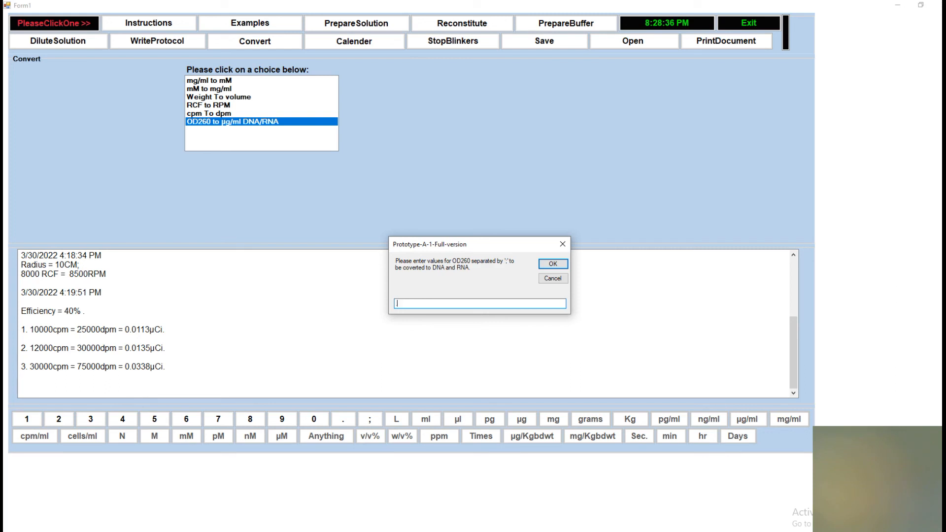
{"action": "type", "text": "3;.25;.6.55"}
{"action": "left_click", "coordinate": [414, 304]}
{"action": "type", "text": ";"}
{"action": "left_click", "coordinate": [427, 304]}
{"action": "left_click", "coordinate": [553, 264]}
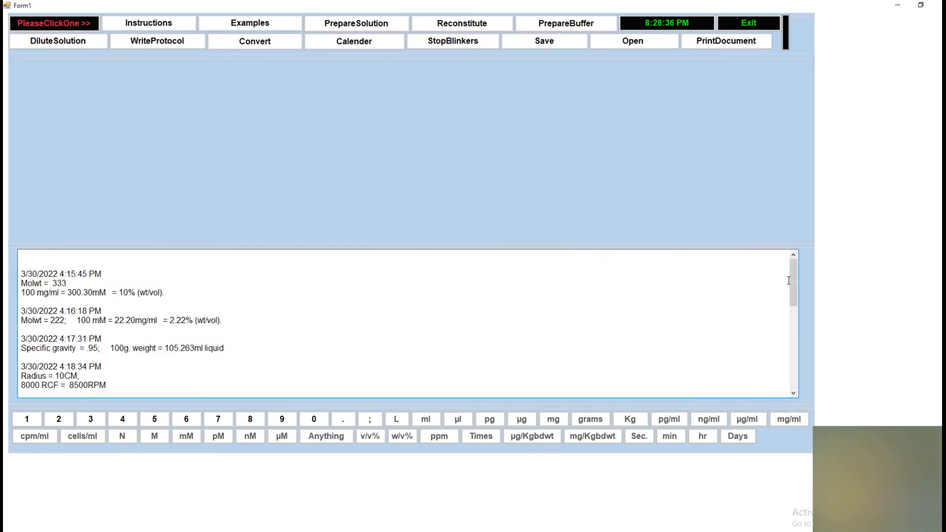
{"action": "left_click_drag", "start_coordinate": [793, 283], "coordinate": [801, 364]}
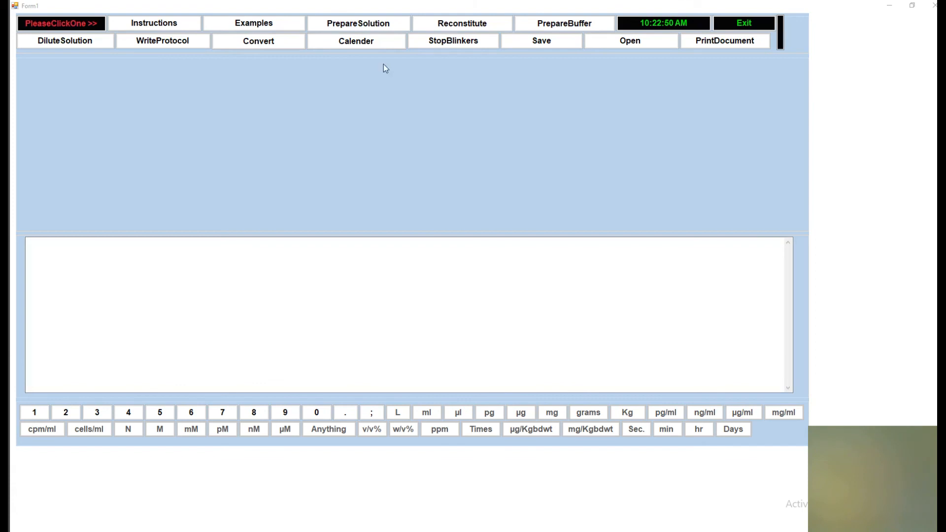
- Prepare a solution calculation for glu with 100 mM concentration, 10 ml volume and a molecular weight of 180
{"action": "left_click", "coordinate": [351, 26]}
{"action": "left_click", "coordinate": [194, 72]}
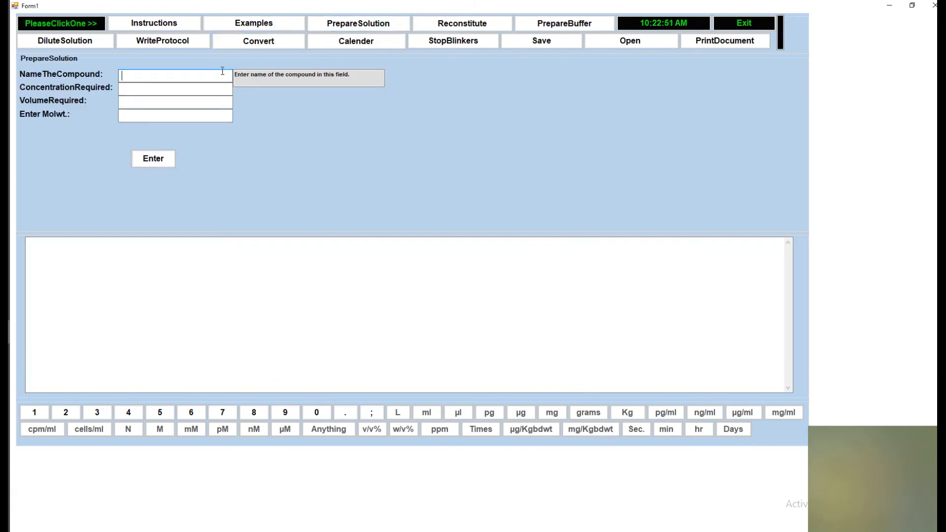
{"action": "type", "text": "glu"}
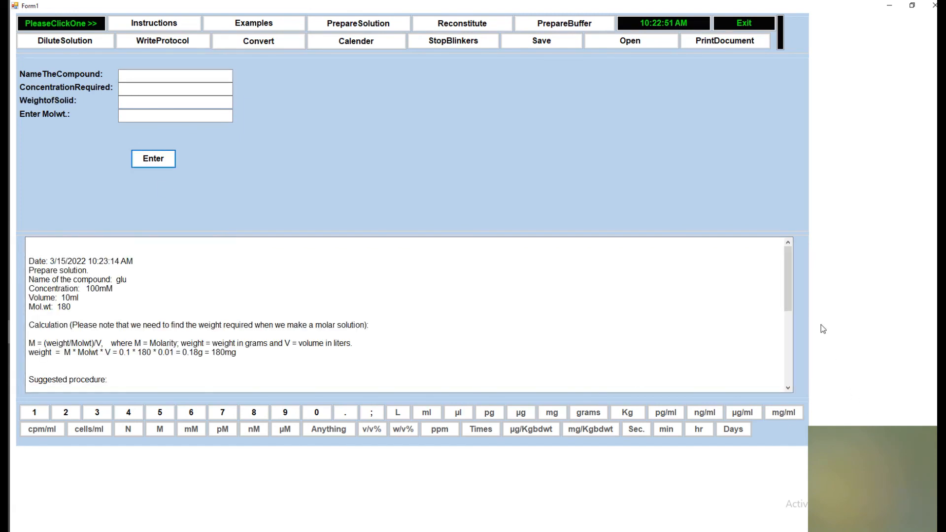
{"action": "mouse_move", "coordinate": [788, 256]}
{"action": "left_mouse_down"}
{"action": "mouse_move", "coordinate": [789, 368]}
{"action": "mouse_move", "coordinate": [794, 265]}
{"action": "left_mouse_up"}
- Save the solution calculation as Testing-2 on the USB20FD (G:) drive
{"action": "left_click", "coordinate": [536, 44]}
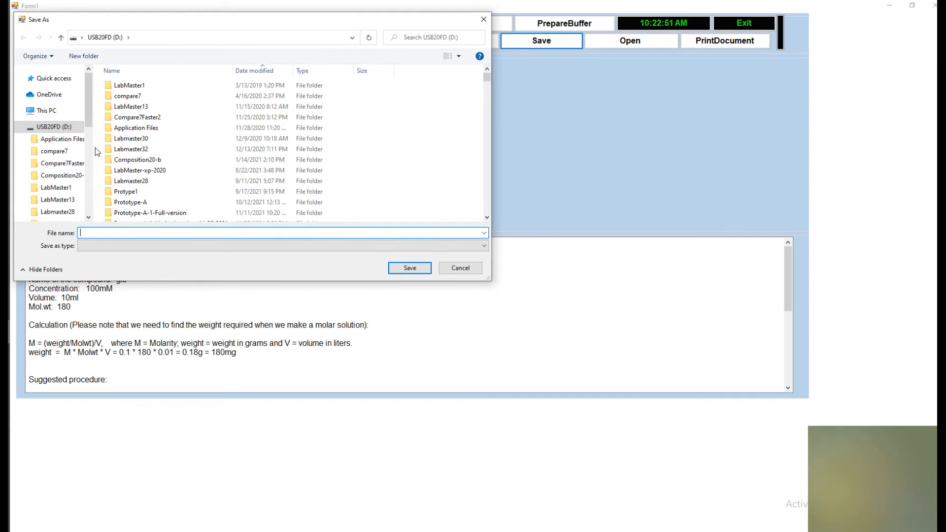
{"action": "left_click", "coordinate": [58, 180]}
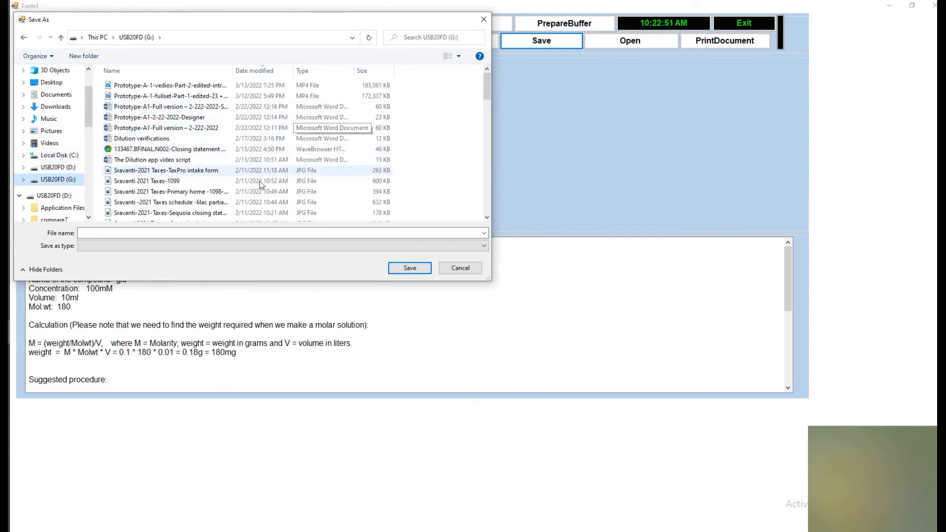
{"action": "type", "text": "Testing-2"}
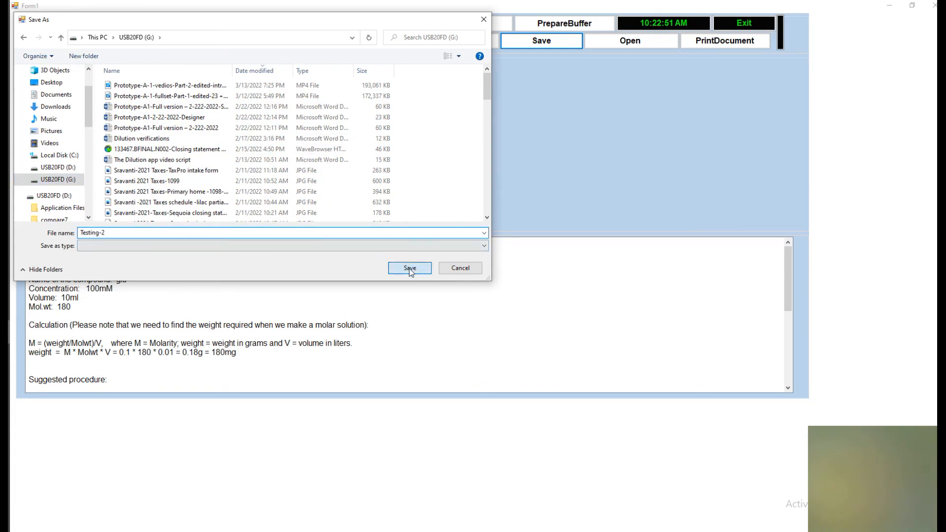
{"action": "left_click", "coordinate": [410, 269]}
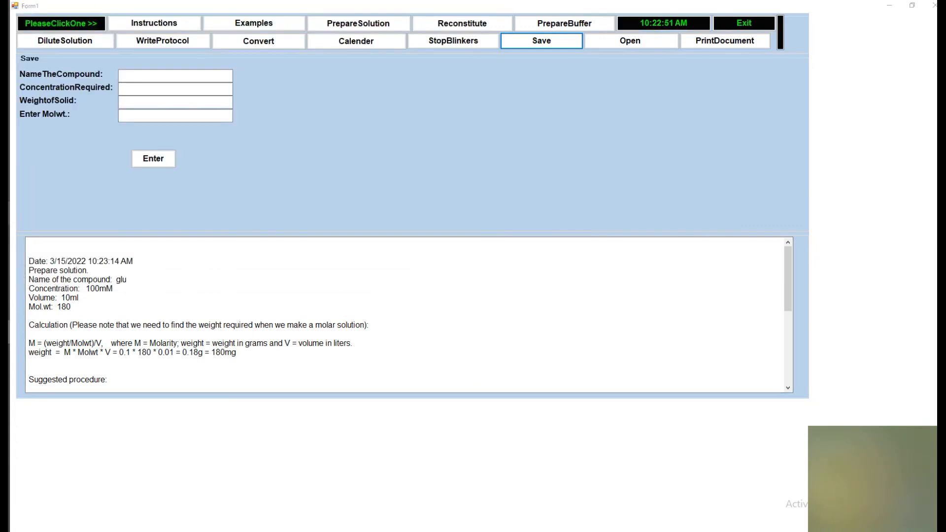
- Open the Testing-2 file from the USB20FD (G:) drive with Word (desktop), review the saved calculations and return to the calculation form
{"action": "left_click", "coordinate": [8, 215]}
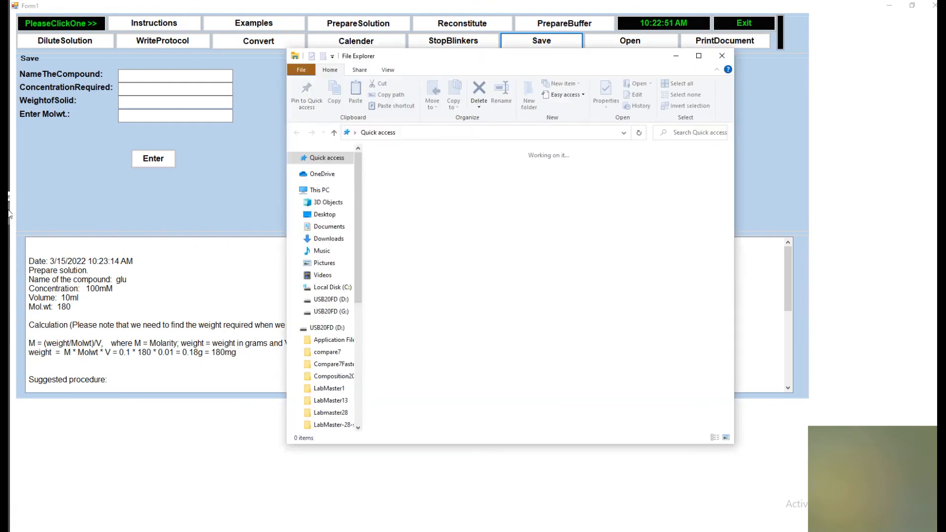
{"action": "left_click", "coordinate": [340, 312]}
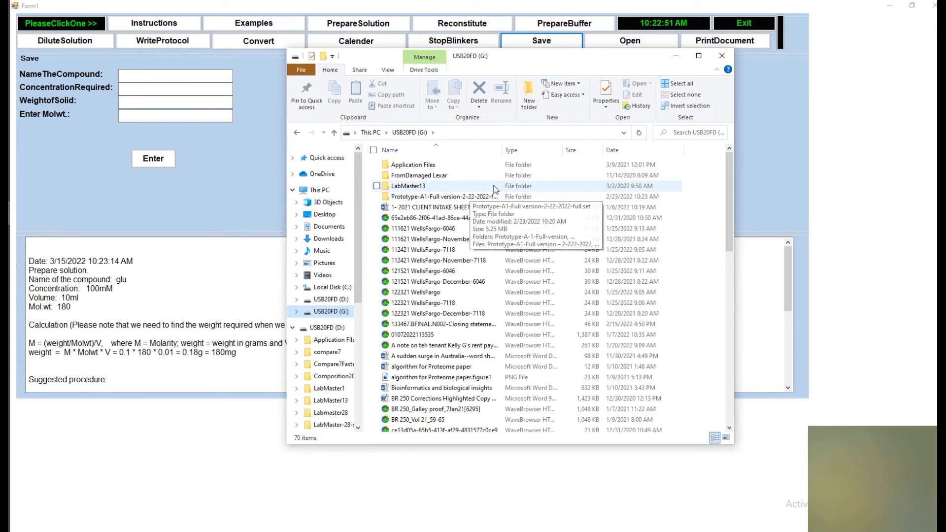
{"action": "left_click_drag", "start_coordinate": [729, 176], "coordinate": [581, 458]}
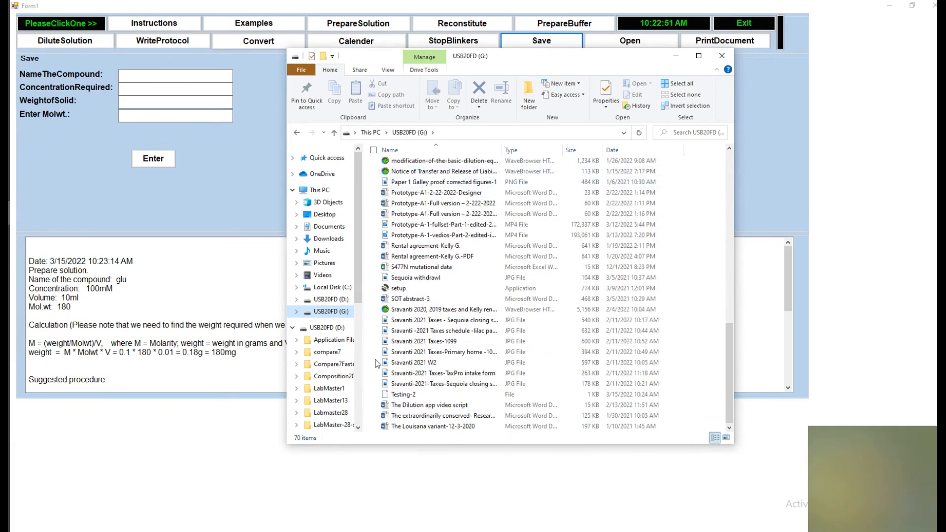
{"action": "left_click", "coordinate": [385, 395]}
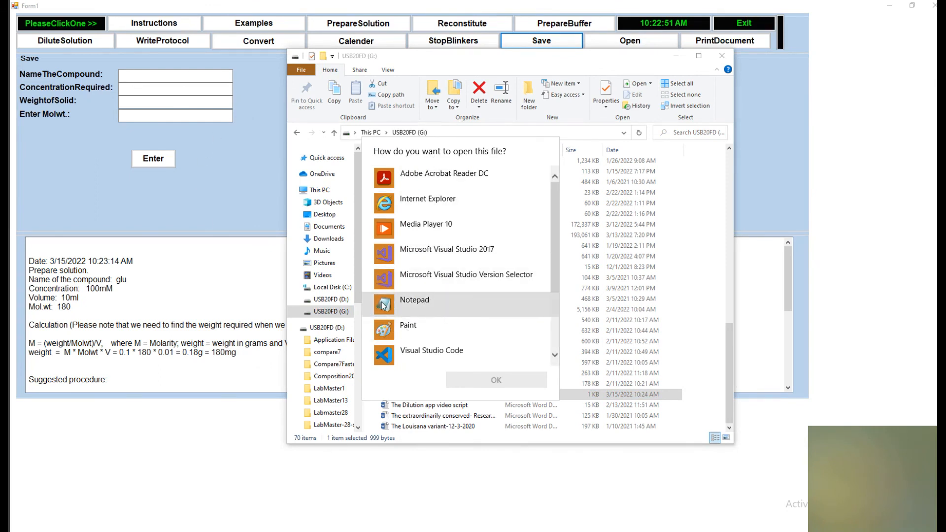
{"action": "scroll", "coordinate": [414, 247], "scroll_direction": "down", "scroll_amount": 2}
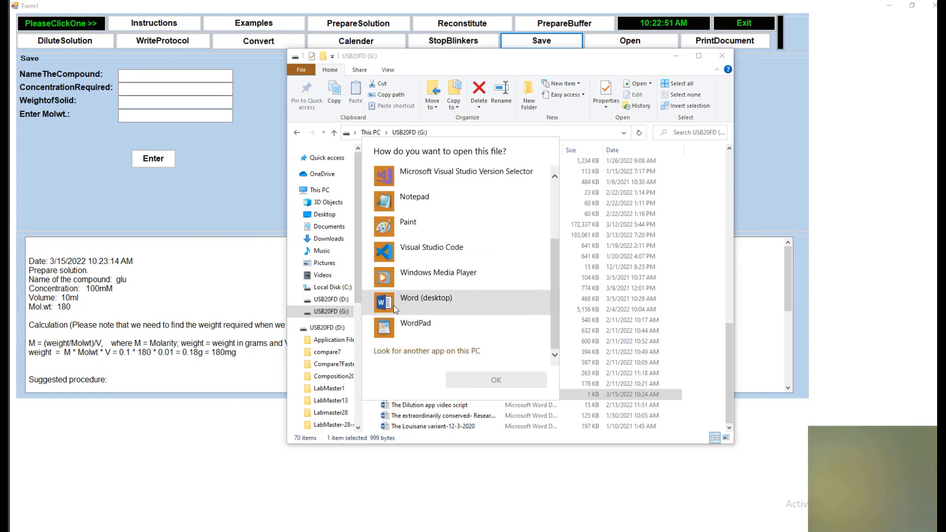
{"action": "left_click", "coordinate": [393, 303]}
{"action": "left_click", "coordinate": [502, 383]}
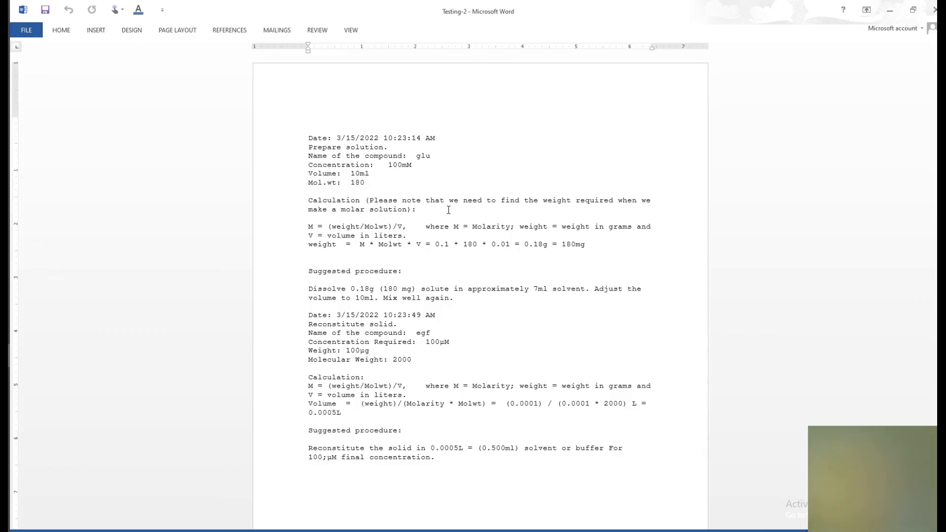
{"action": "left_click", "coordinate": [9, 5]}
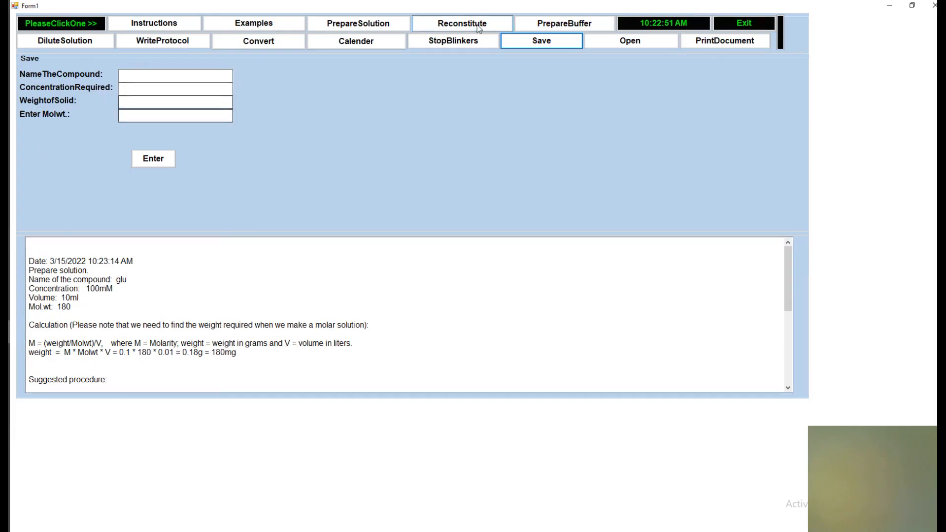
- Clear all the calculation text from the results box
{"action": "left_click", "coordinate": [48, 252]}
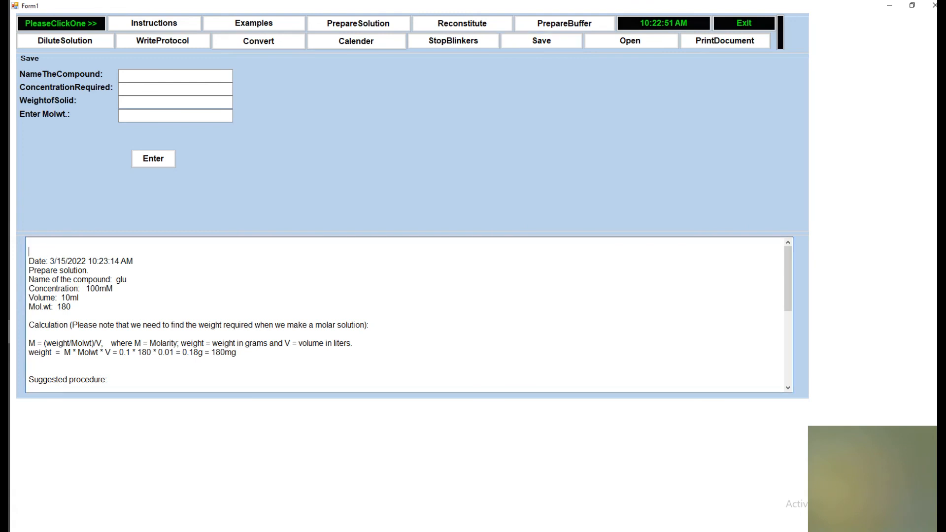
{"action": "key", "text": "ctrl+a"}
{"action": "key", "text": "Delete"}
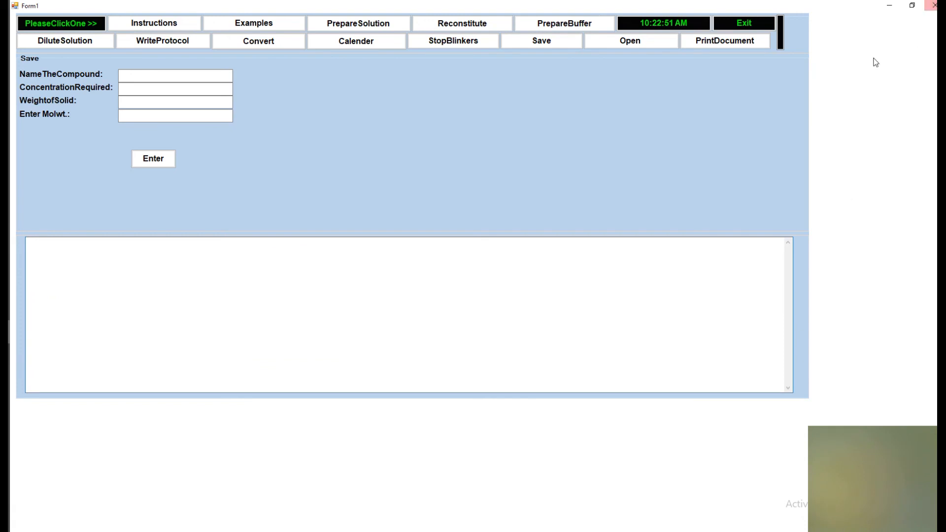
- Load the saved Testing-2 file from the USB20FD (G:) drive into the results box and review its text
{"action": "left_click", "coordinate": [638, 39]}
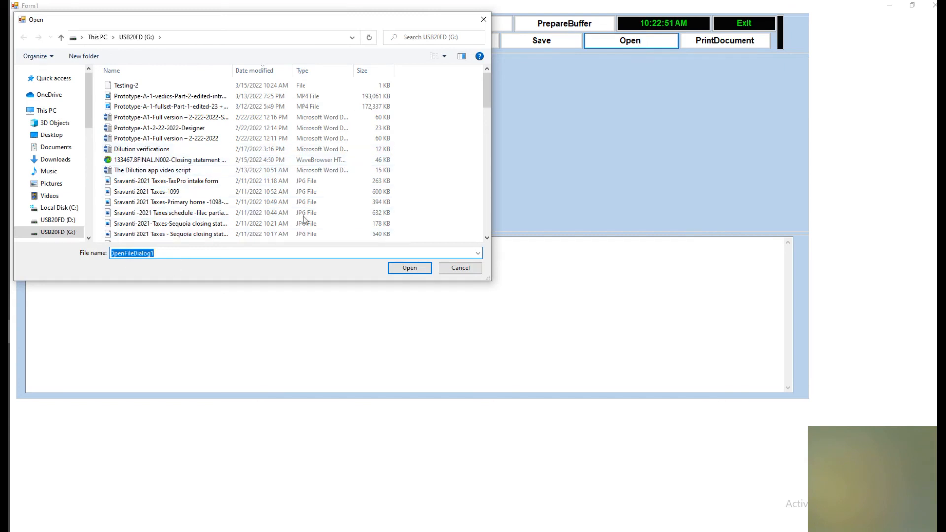
{"action": "left_click", "coordinate": [113, 86]}
{"action": "double_click", "coordinate": [113, 86]}
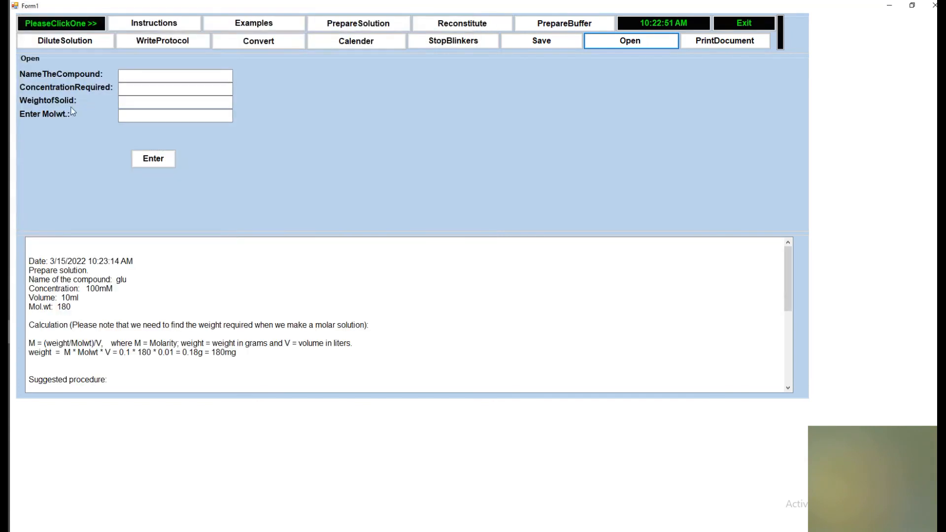
{"action": "mouse_move", "coordinate": [785, 257]}
{"action": "left_mouse_down"}
{"action": "mouse_move", "coordinate": [791, 350]}
{"action": "mouse_move", "coordinate": [794, 244]}
{"action": "left_mouse_up"}
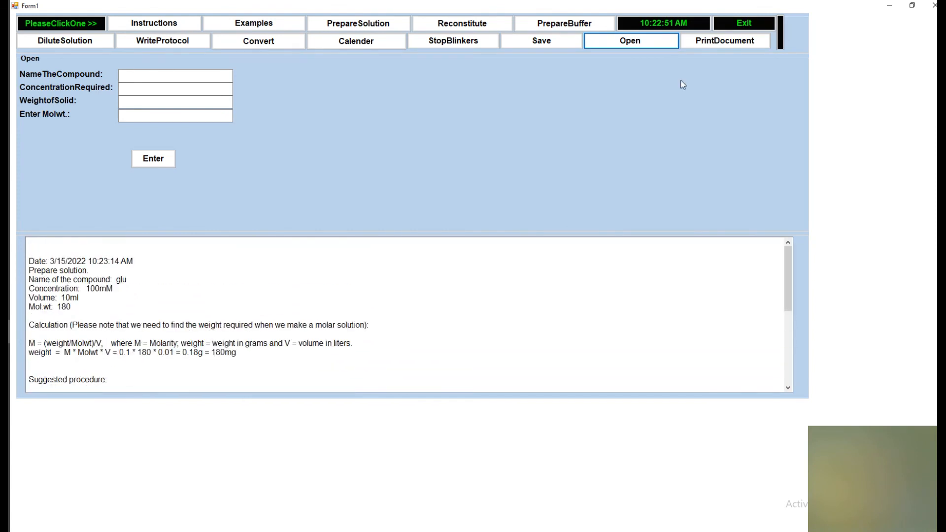